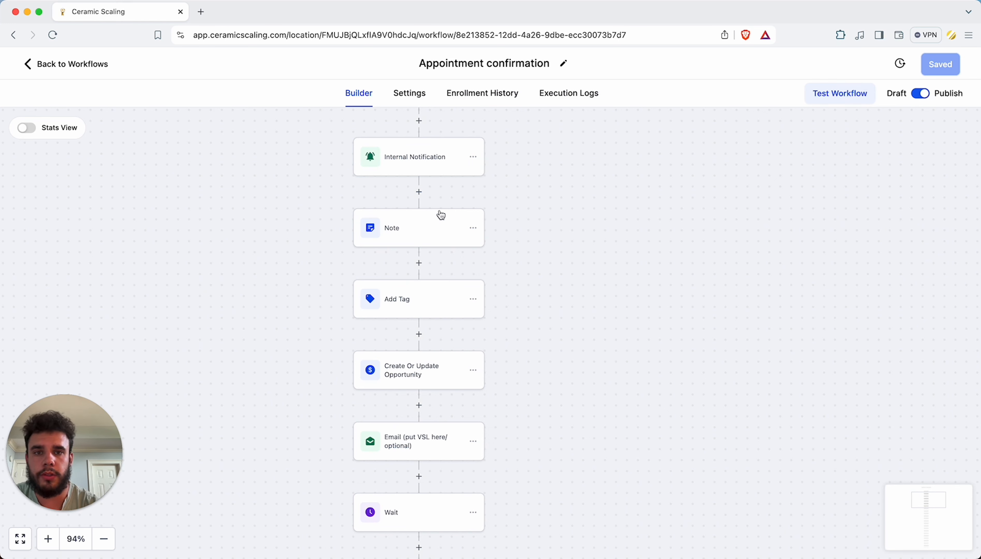
- Review the action sequence in the Appointment confirmation workflow and read the message of an SMS action further down
scroll(409, 243, "down", 5)
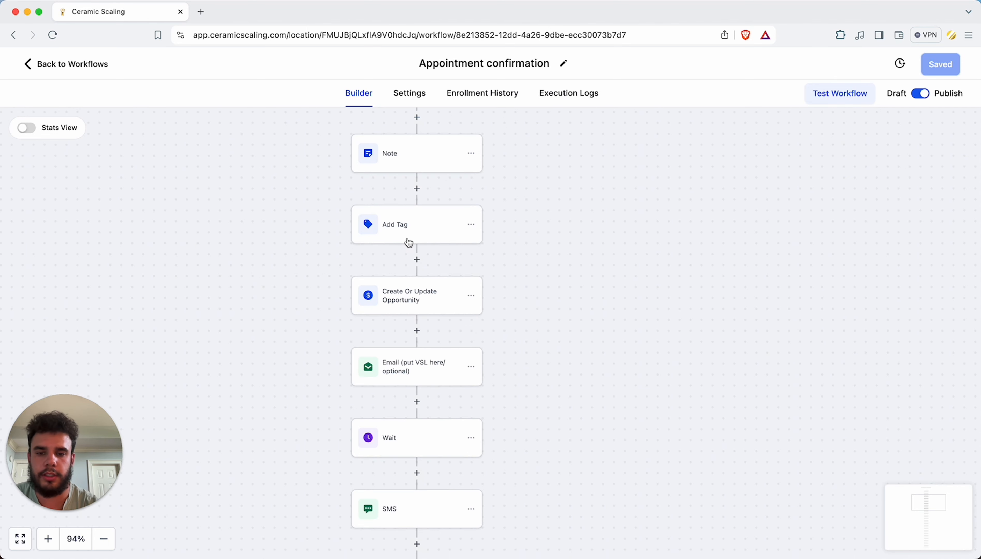
scroll(416, 344, "down", 6)
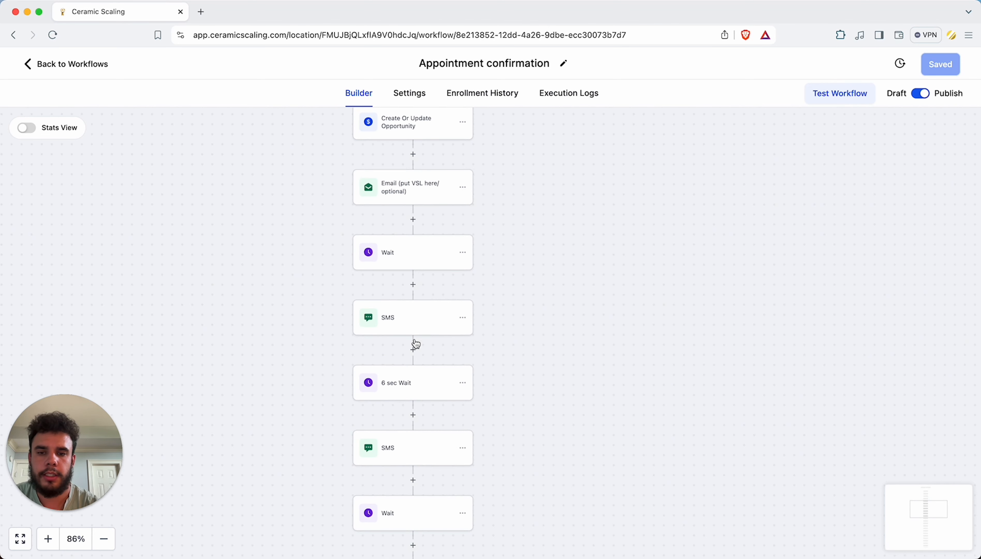
scroll(415, 343, "down", 5)
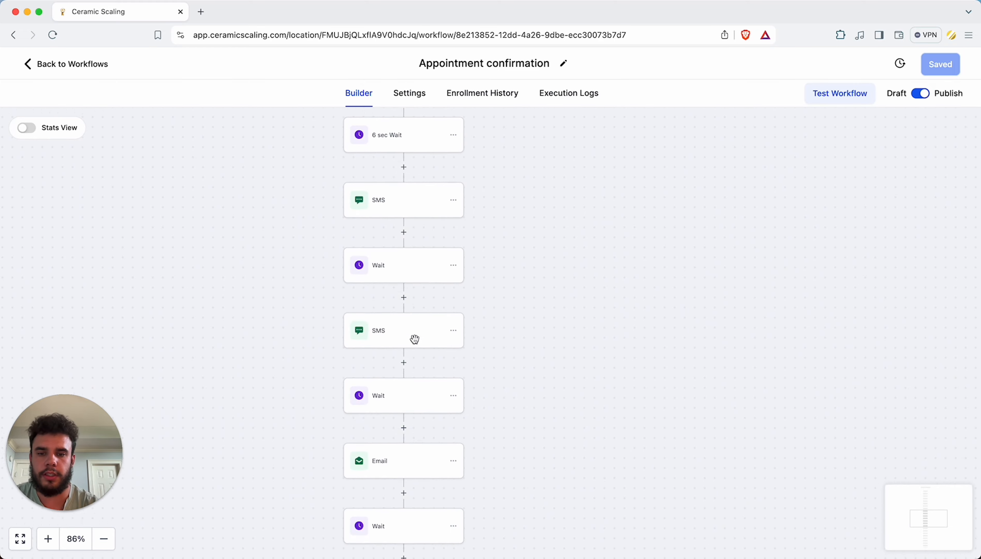
left_click(389, 208)
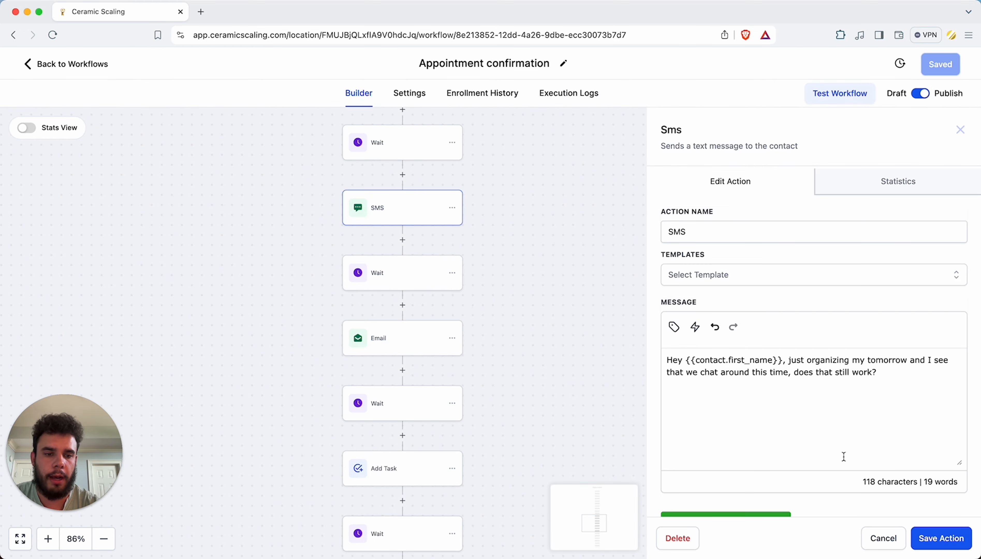
left_click(880, 541)
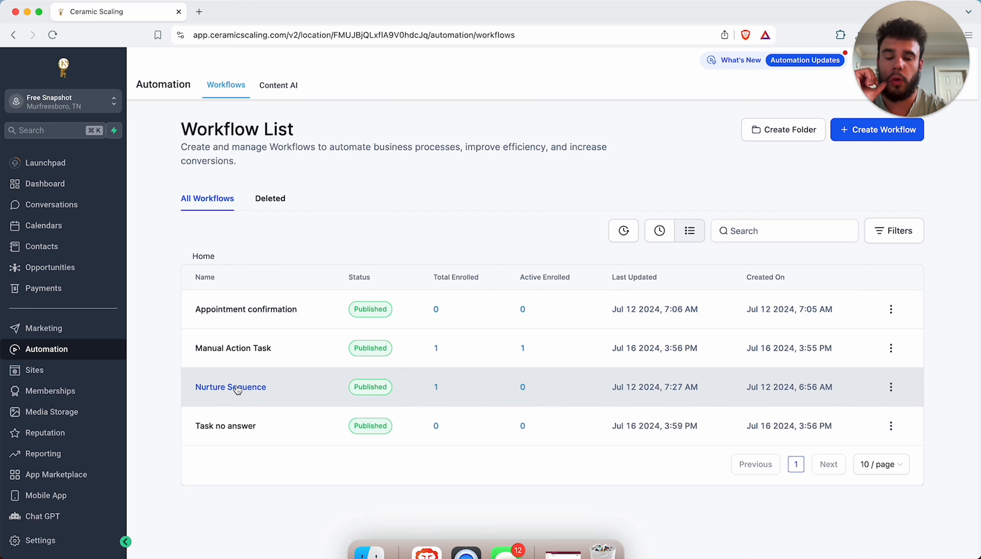
left_click(259, 310)
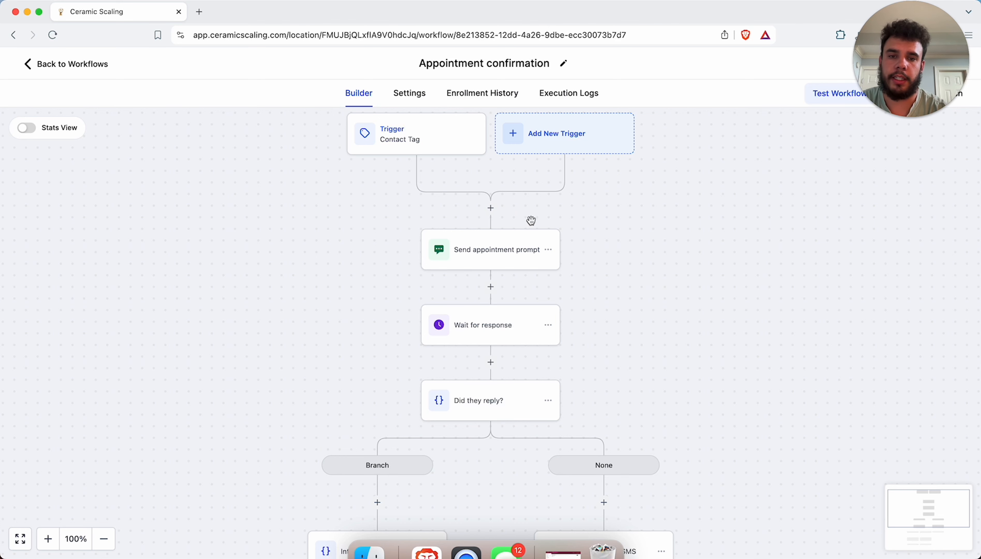
left_click(548, 249)
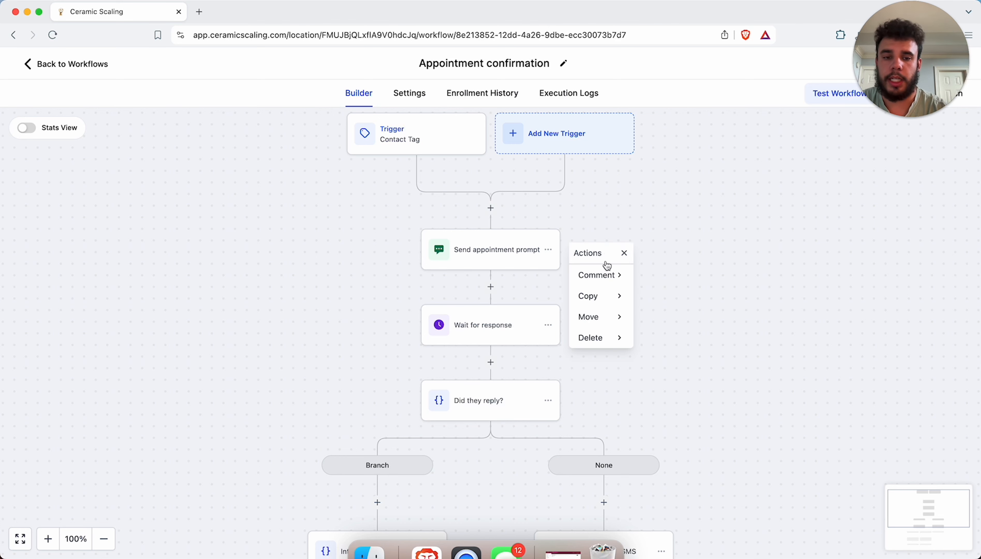
left_click(608, 337)
left_click(675, 295)
left_click(622, 346)
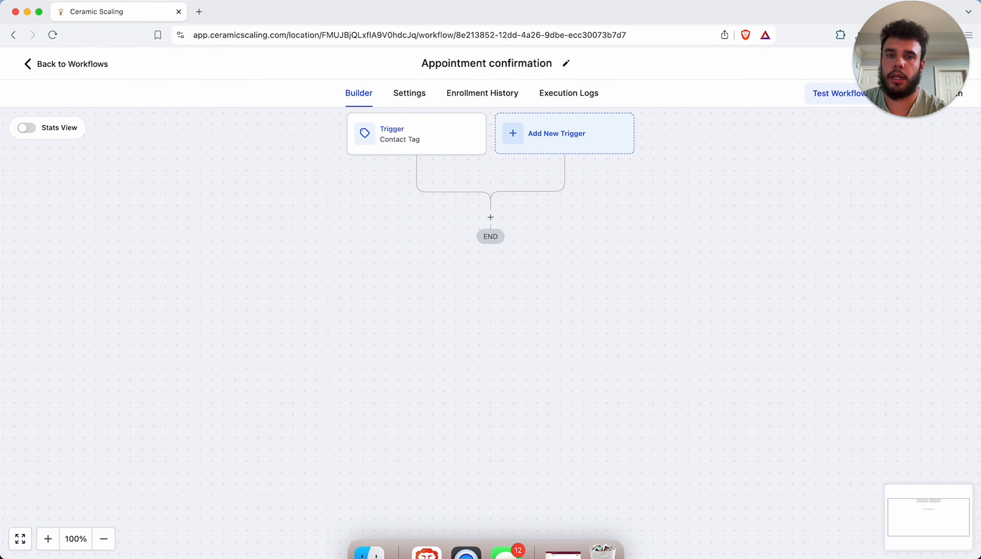
left_click(392, 133)
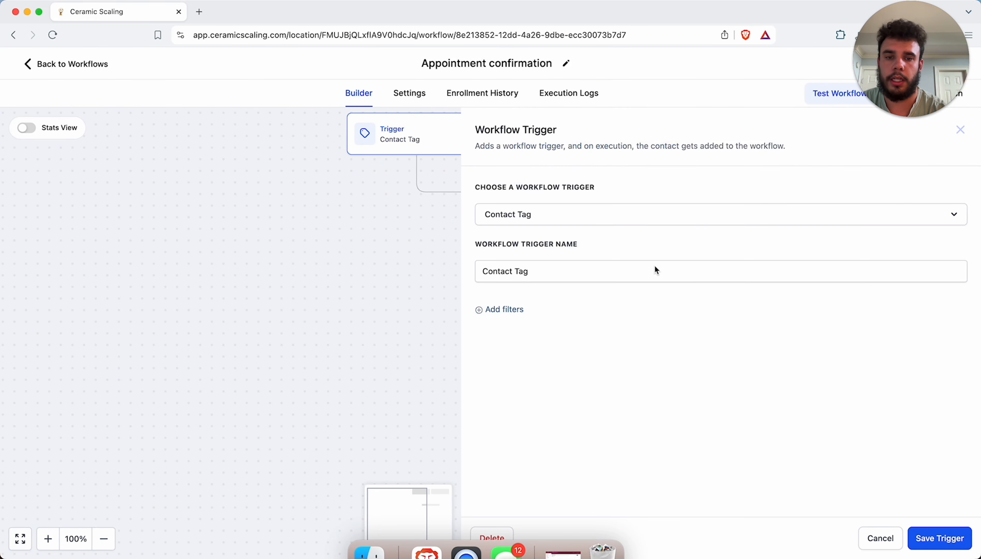
left_click(517, 309)
left_click(527, 323)
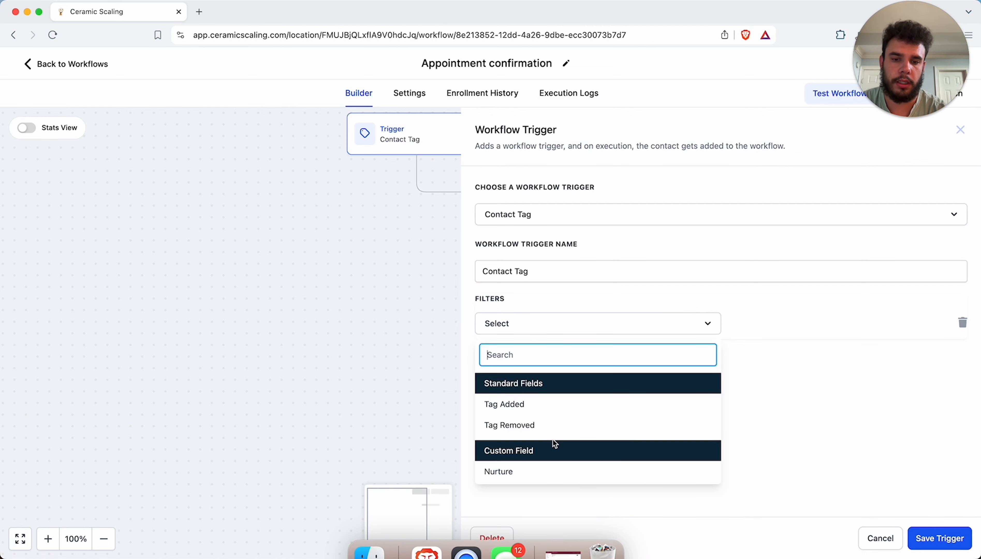
left_click(873, 541)
left_click(69, 62)
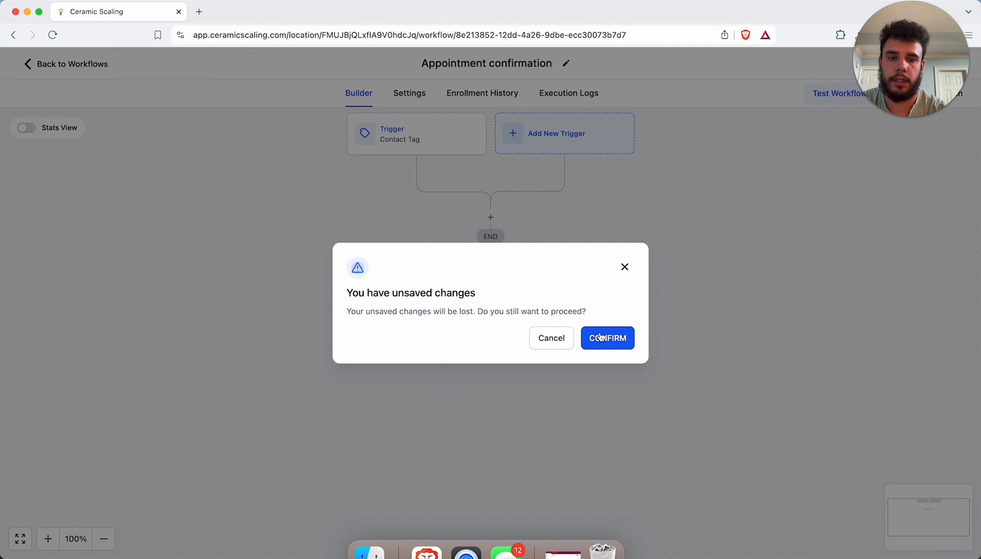
left_click(607, 338)
- Go to the calendar settings and start creating a calendar with the Service Calendar scheduling type
left_click(41, 541)
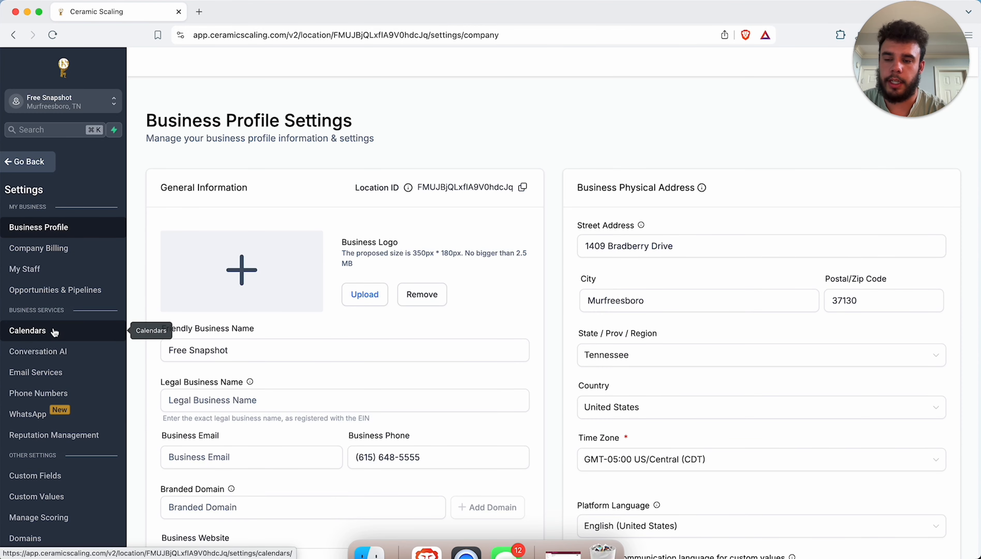
left_click(43, 331)
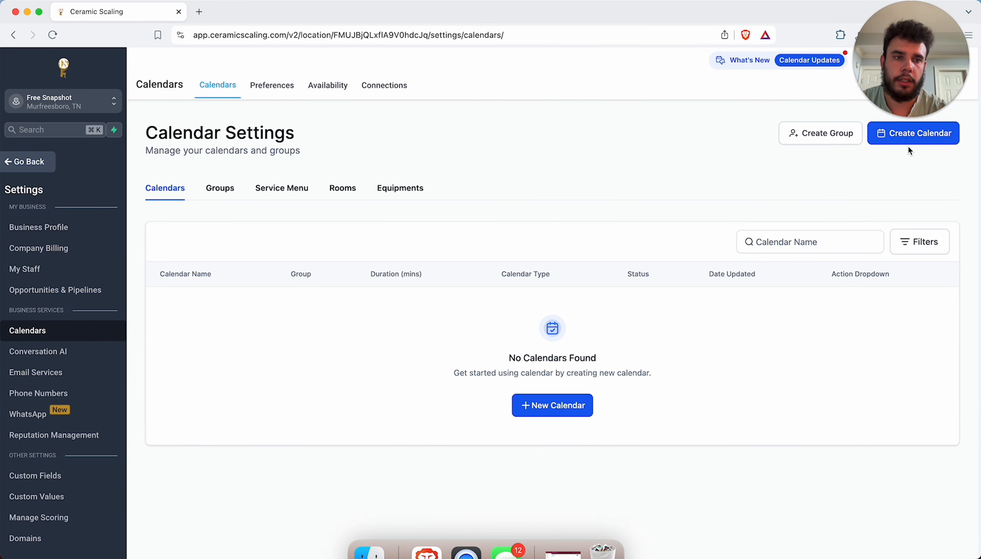
left_click(908, 134)
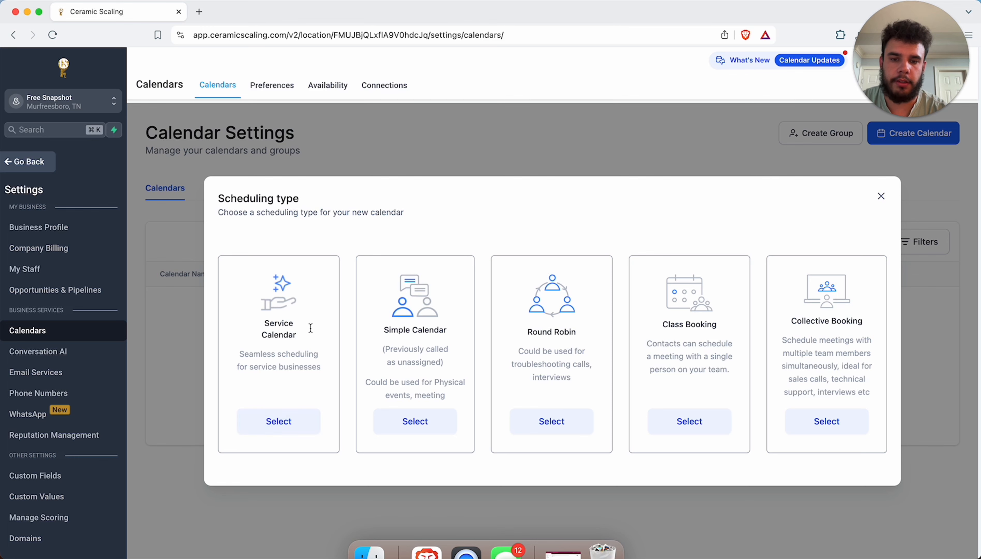
left_click_drag(526, 331, 582, 390)
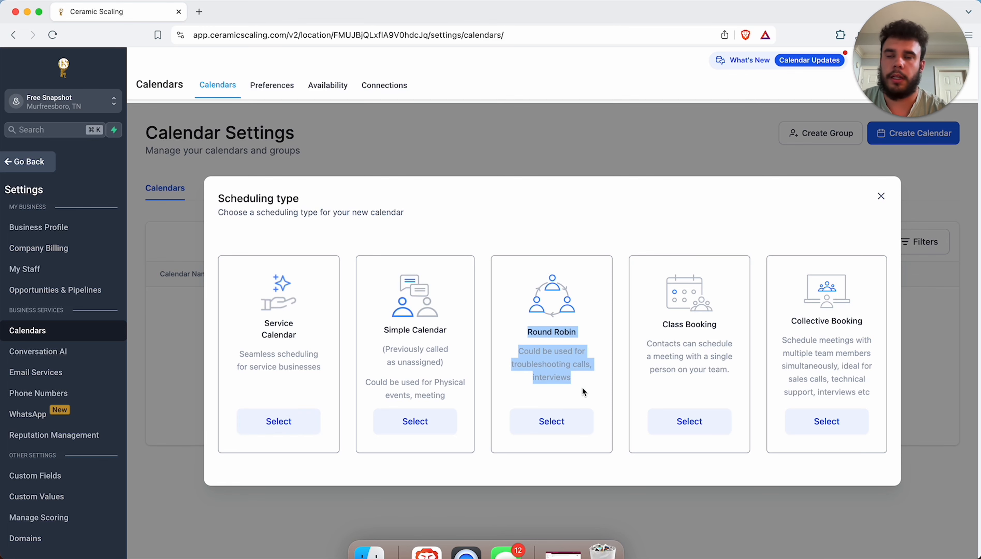
left_click(279, 421)
- Name the new service Simple Booking Calendar, try to select a staff member, and close the calendar form
left_click(430, 168)
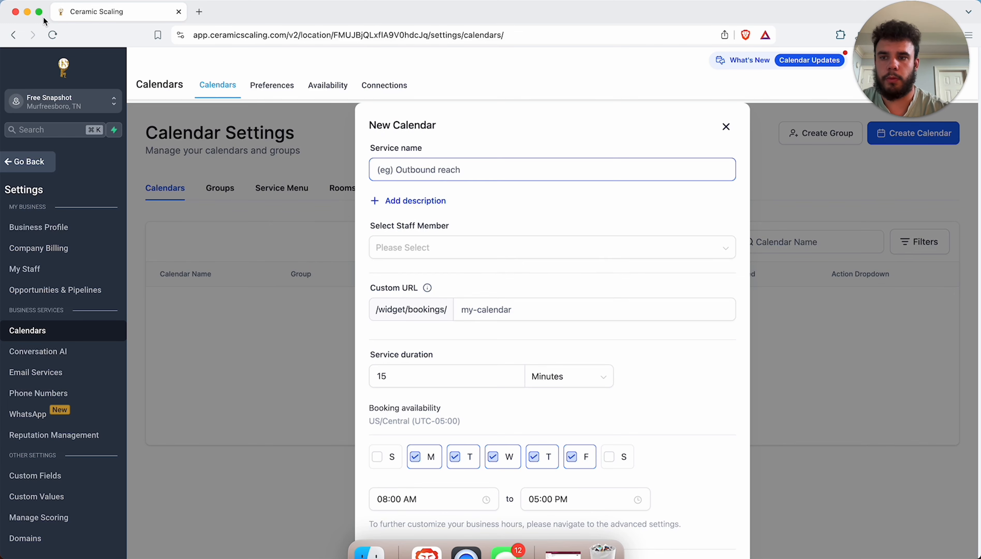
key("ctrl+super+f")
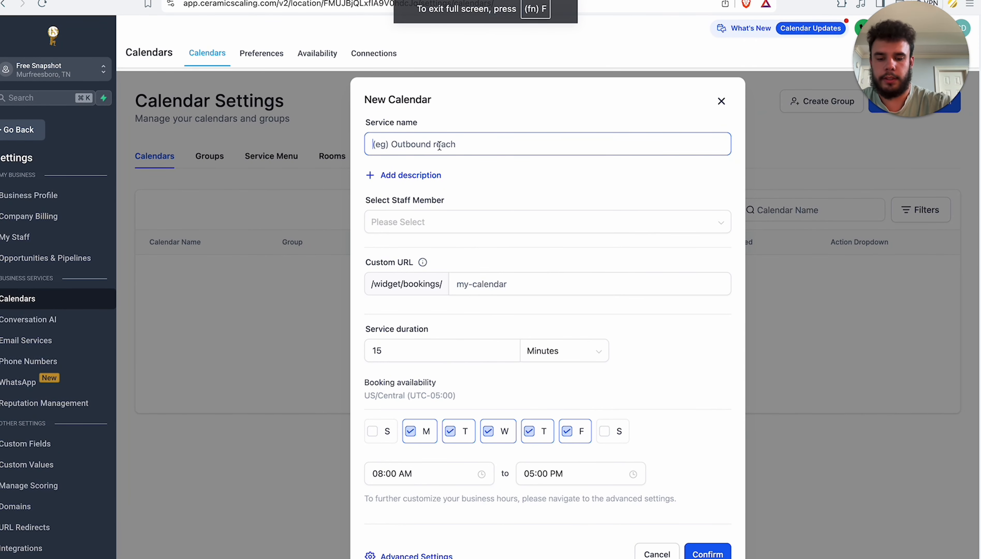
type("Simple Booking Cal")
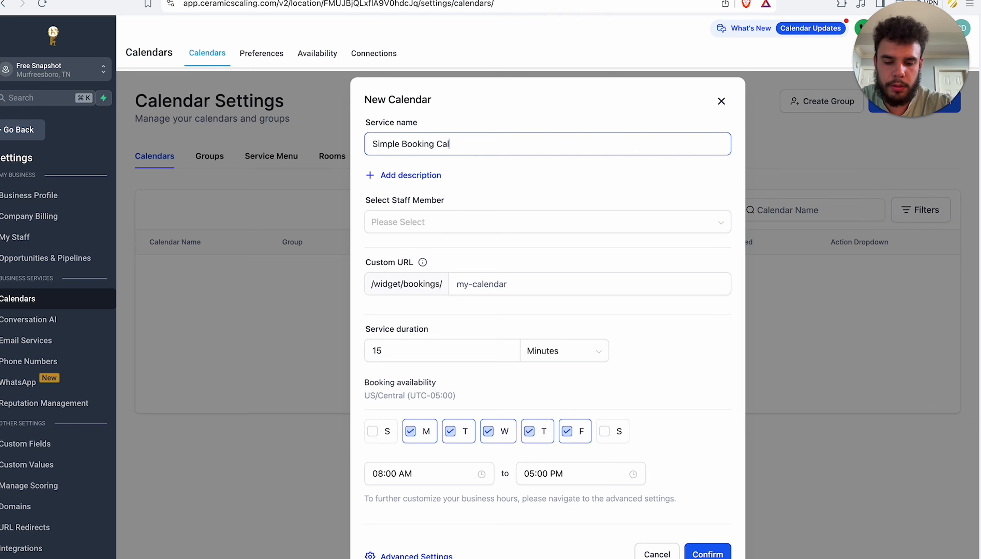
type("endar")
left_click(462, 226)
left_click(499, 215)
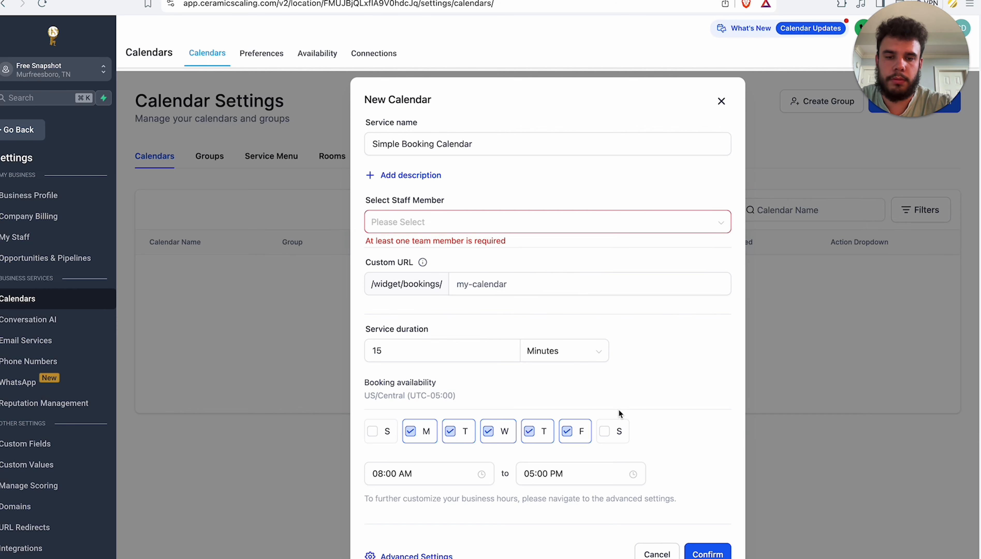
left_click(722, 101)
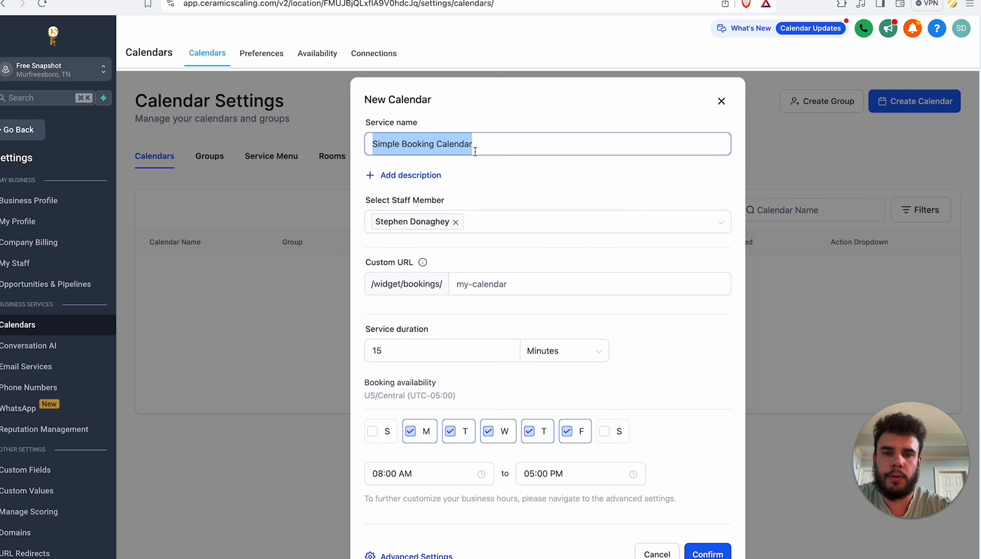
left_click_drag(472, 142, 368, 142)
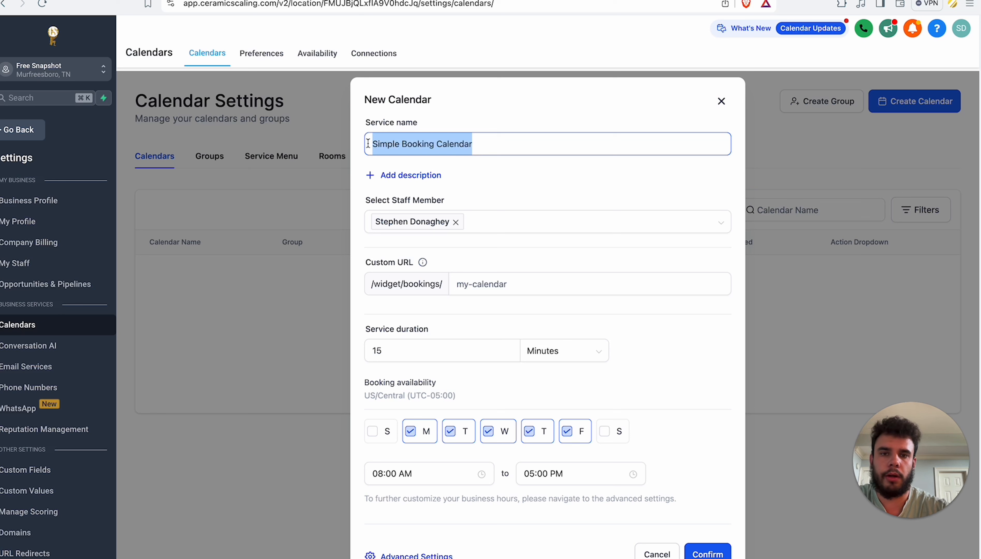
left_click_drag(479, 147, 513, 144)
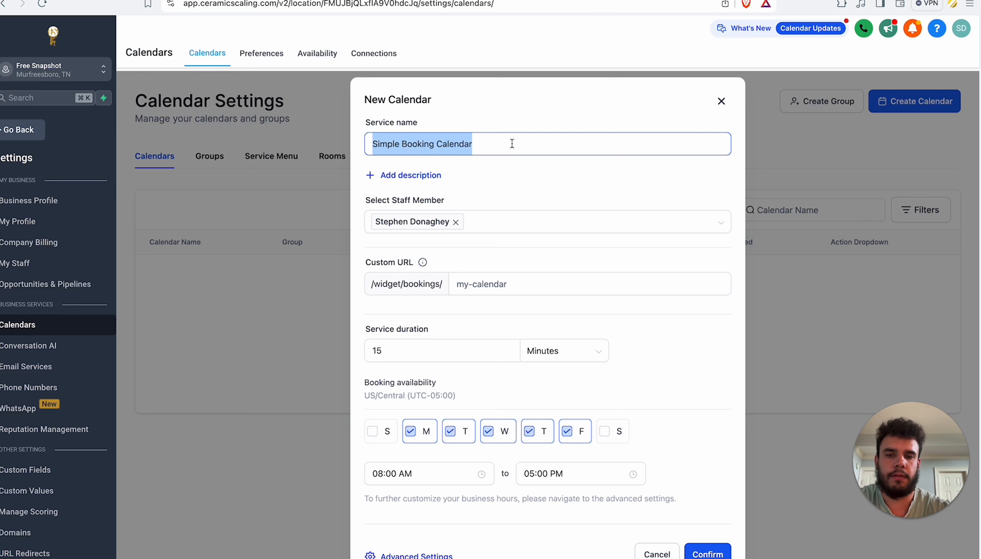
left_click(512, 144)
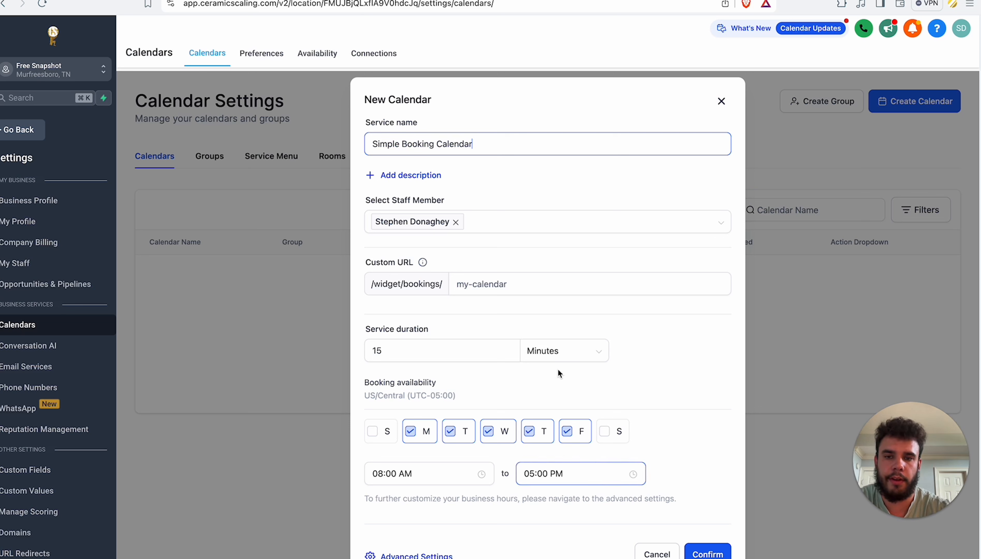
left_click_drag(493, 144, 364, 143)
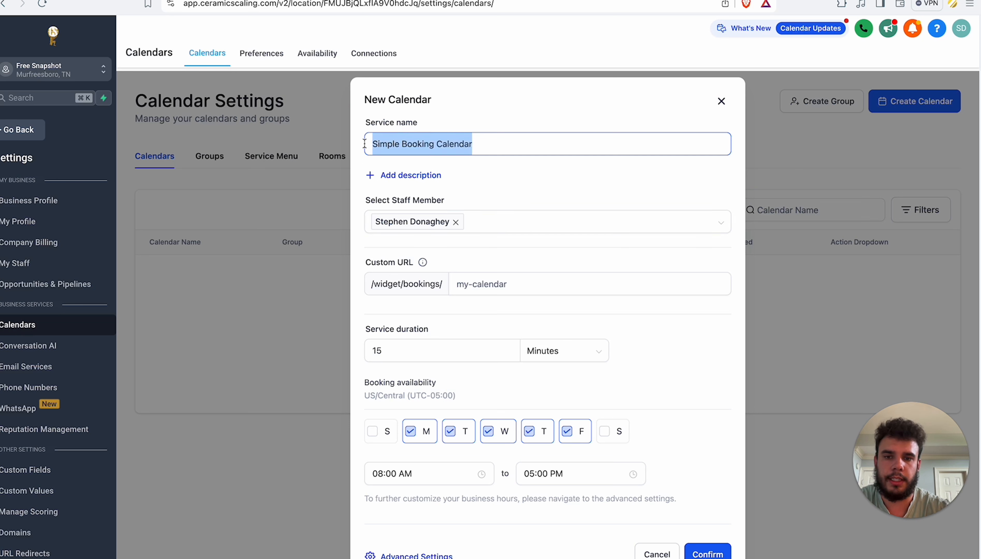
left_click(664, 384)
- Enter a personalized custom URL slug for the Simple Booking Calendar, create the calendar, and dismiss the resulting dialog
left_click(494, 294)
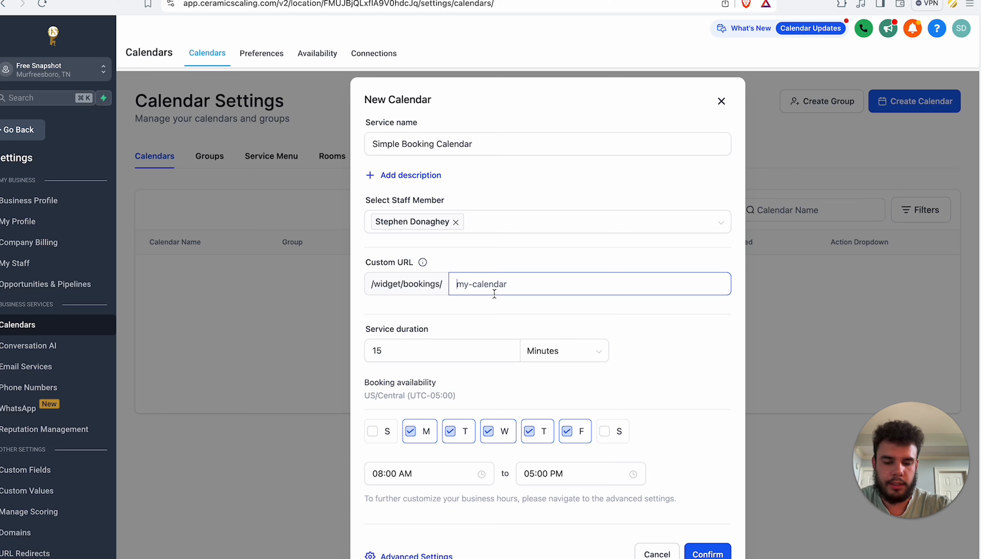
type("stephen")
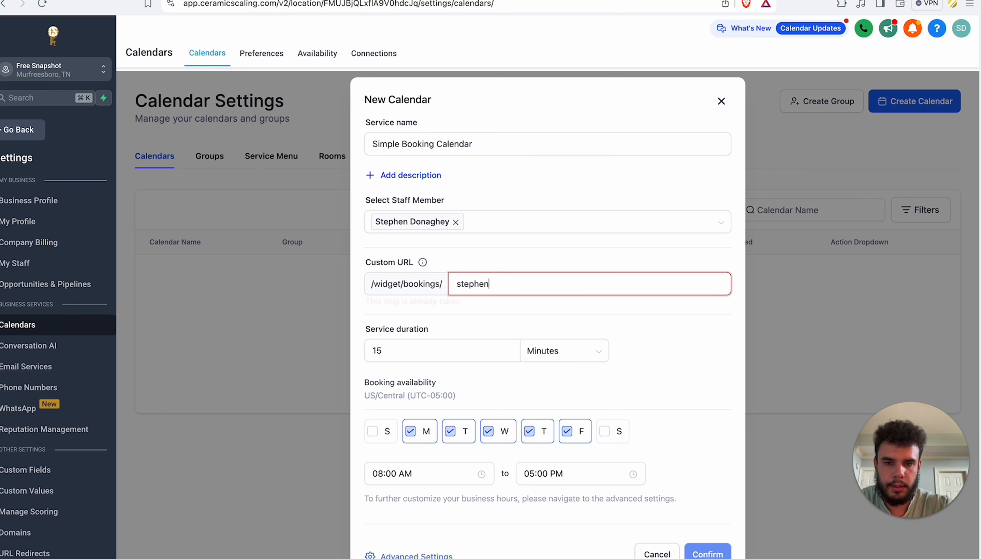
type("sappointmentcal")
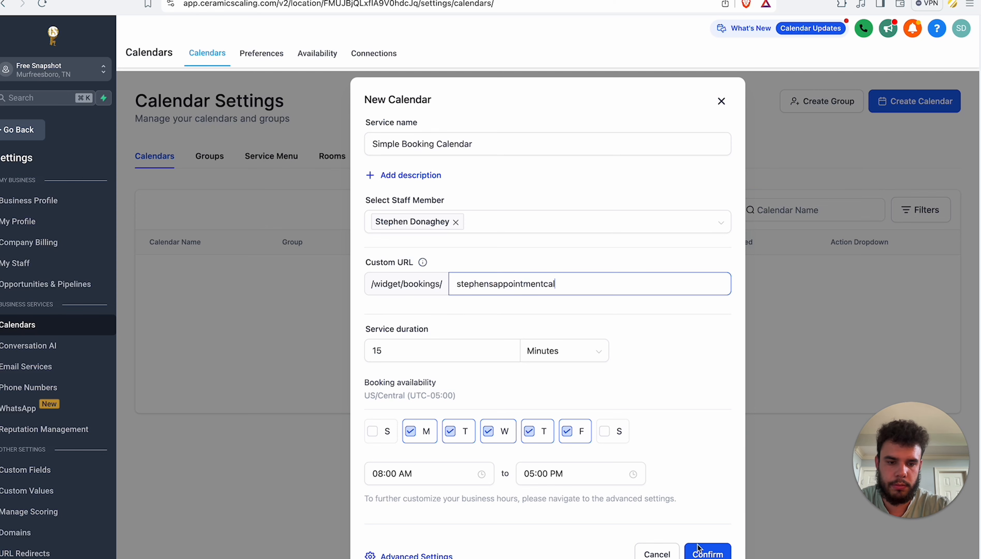
left_click(705, 547)
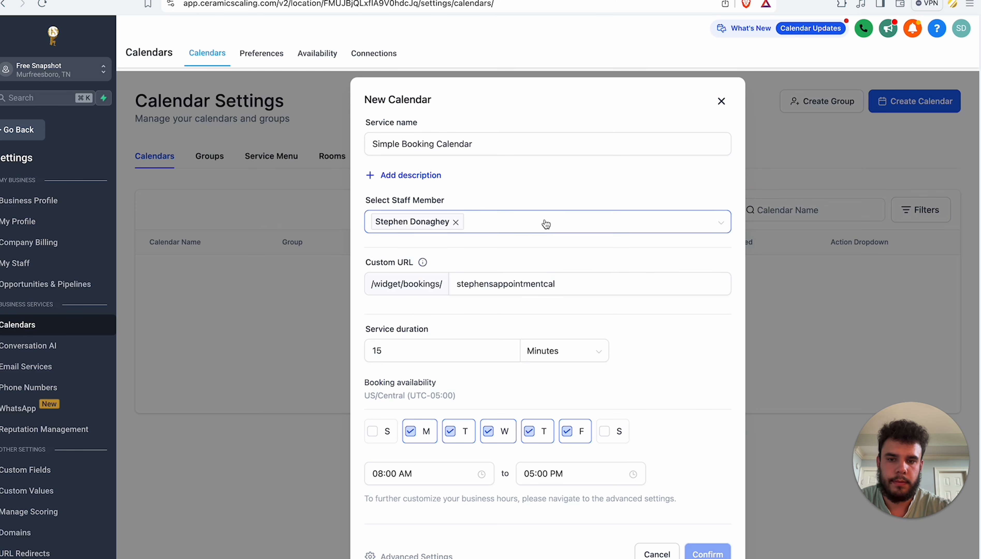
left_click(706, 553)
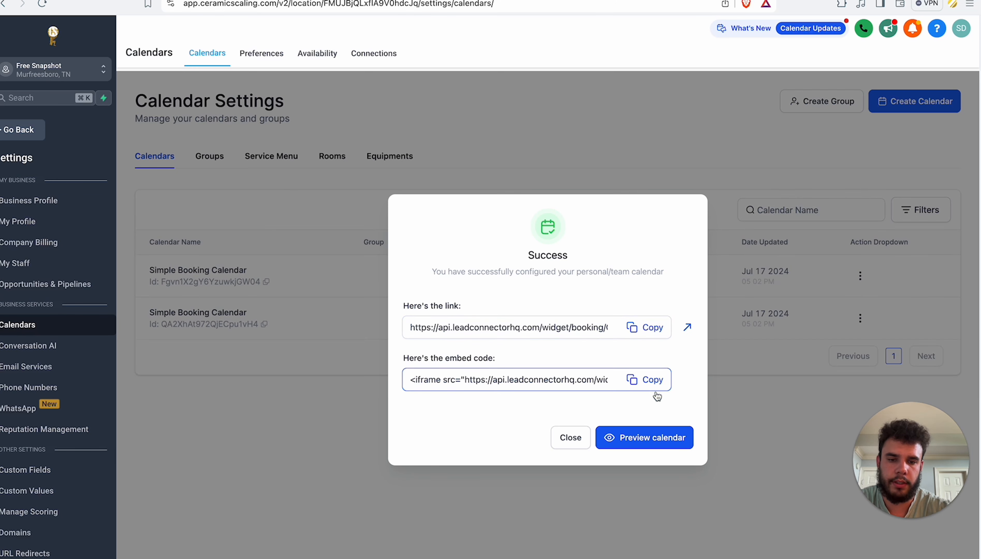
left_click(571, 438)
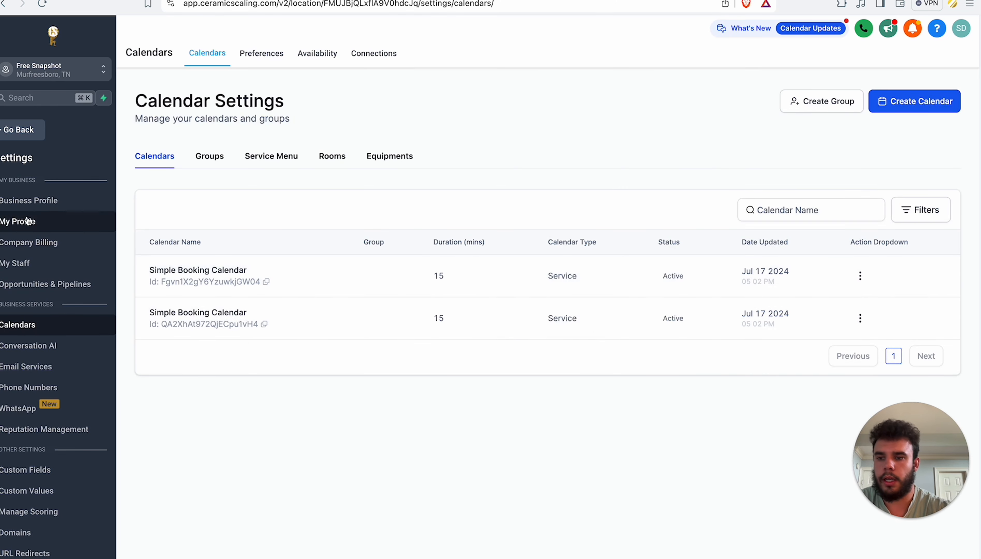
- Return to the automation workflows, open Appointment confirmation, and delete the Send appointment prompt action with all actions below it
left_click(20, 130)
left_click(50, 323)
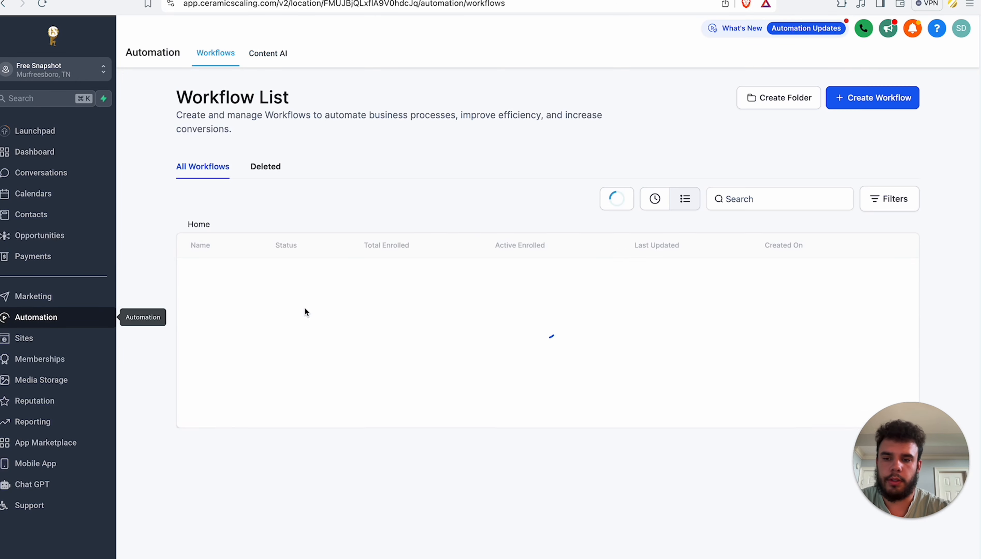
left_click(239, 276)
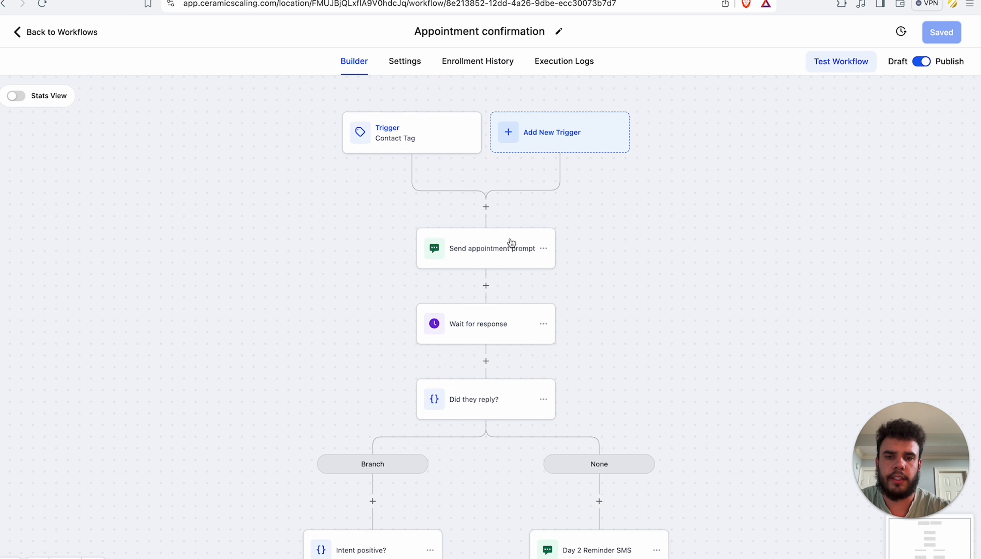
left_click(543, 249)
left_click(592, 336)
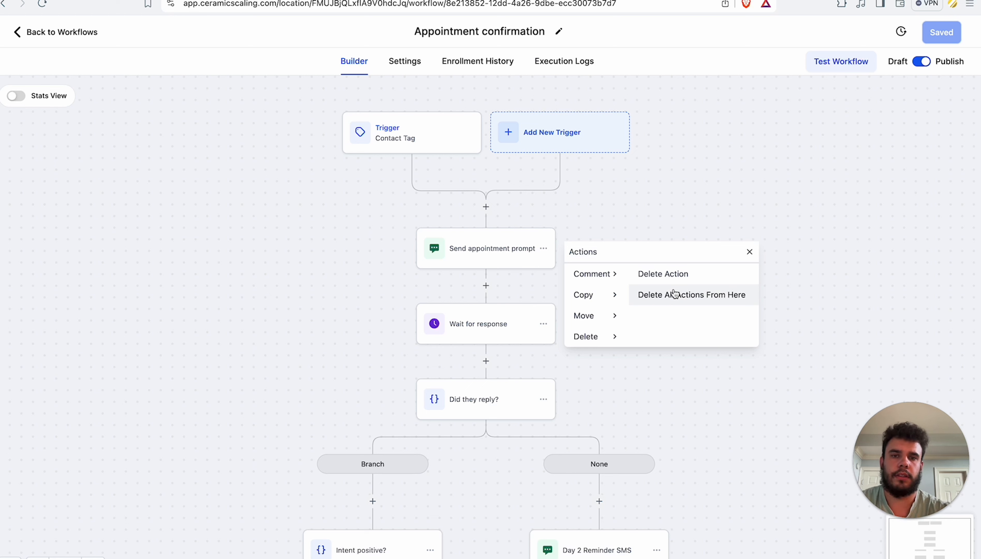
left_click(660, 295)
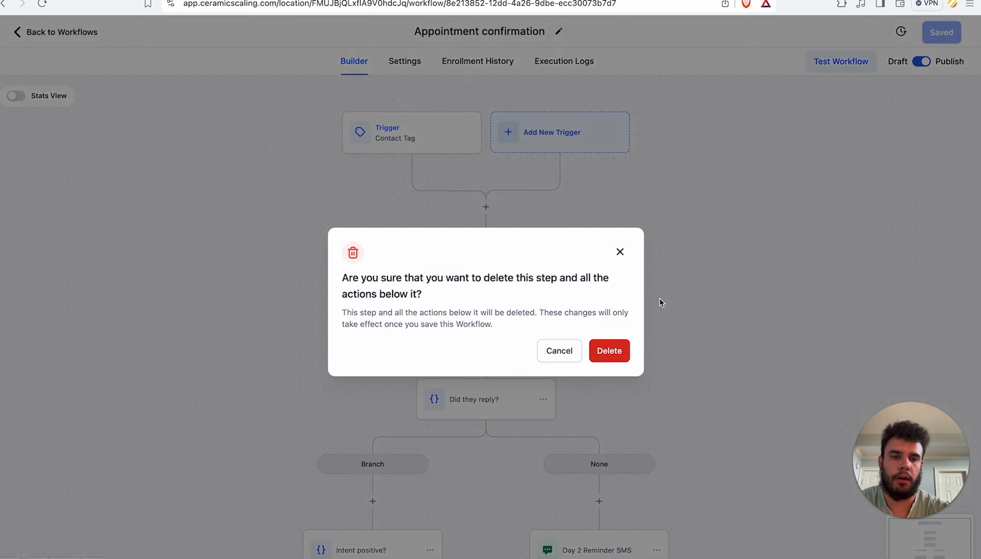
left_click(608, 348)
- Delete the existing Contact Tag trigger from the Appointment confirmation workflow
left_click(447, 140)
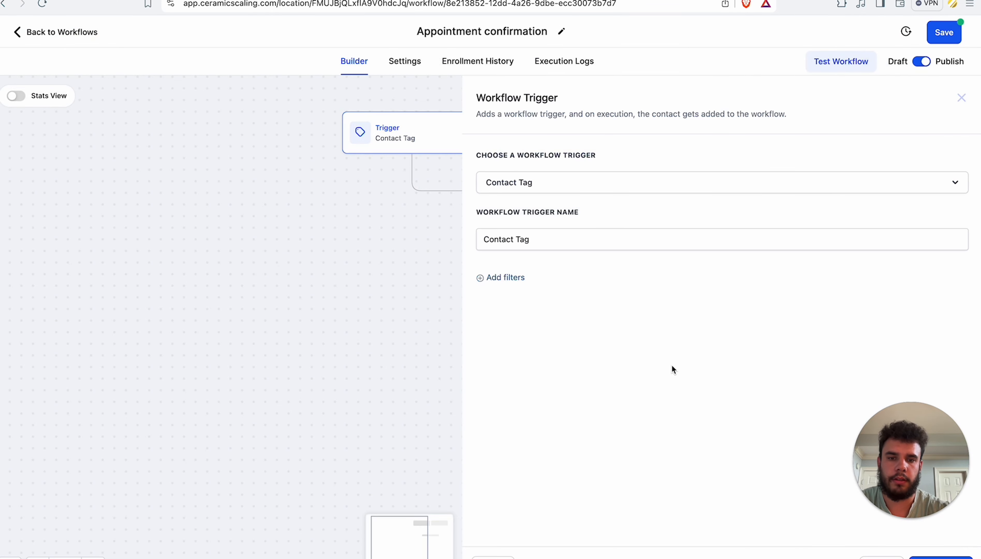
left_click(492, 556)
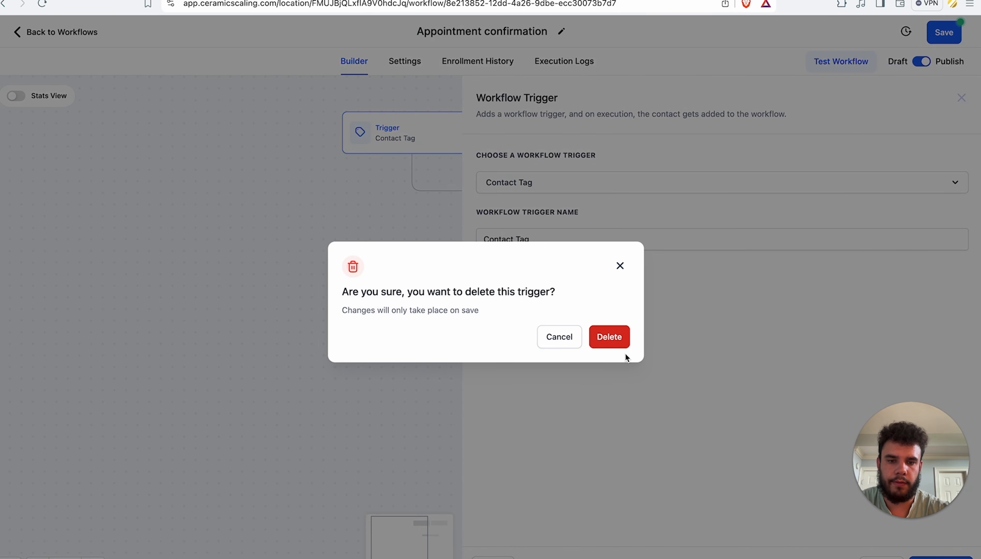
left_click(615, 337)
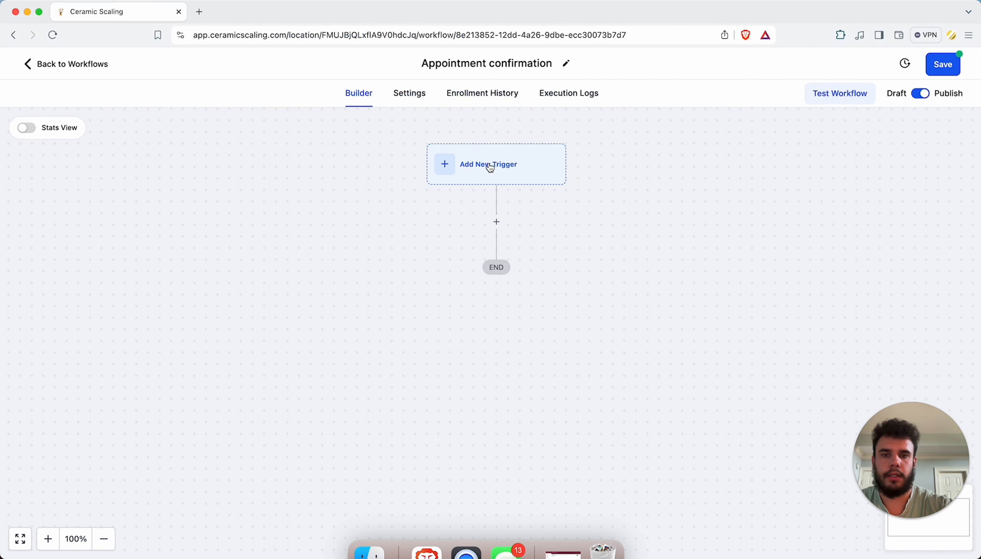
- Add an Appointment Status trigger filtered to status confirmed and calendar Simple Booking Calendar, and save it
left_click(489, 168)
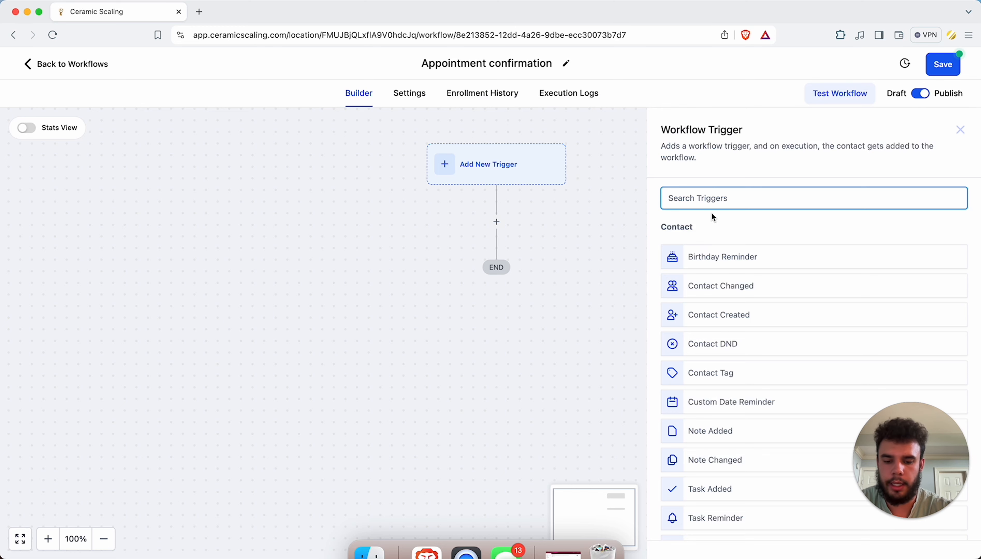
type("appo")
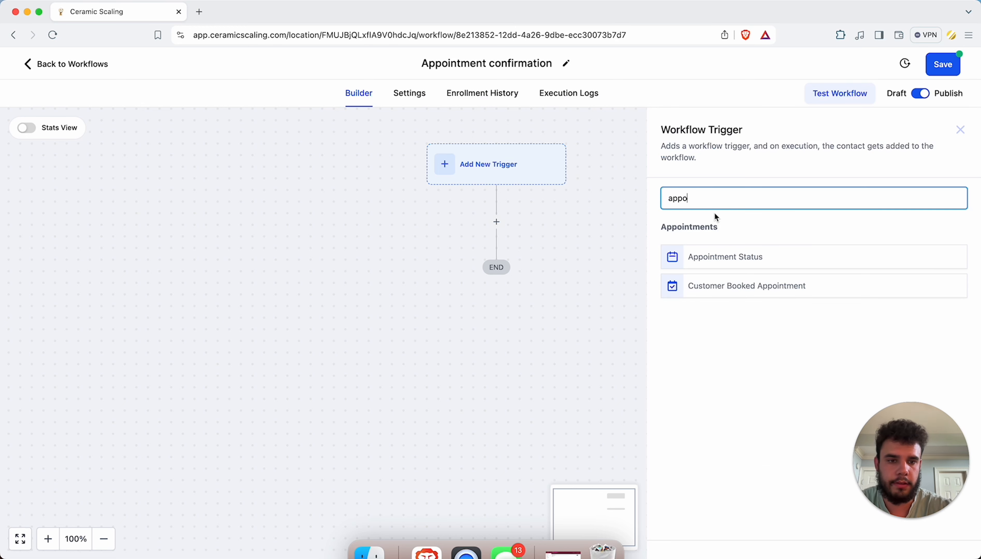
left_click(740, 257)
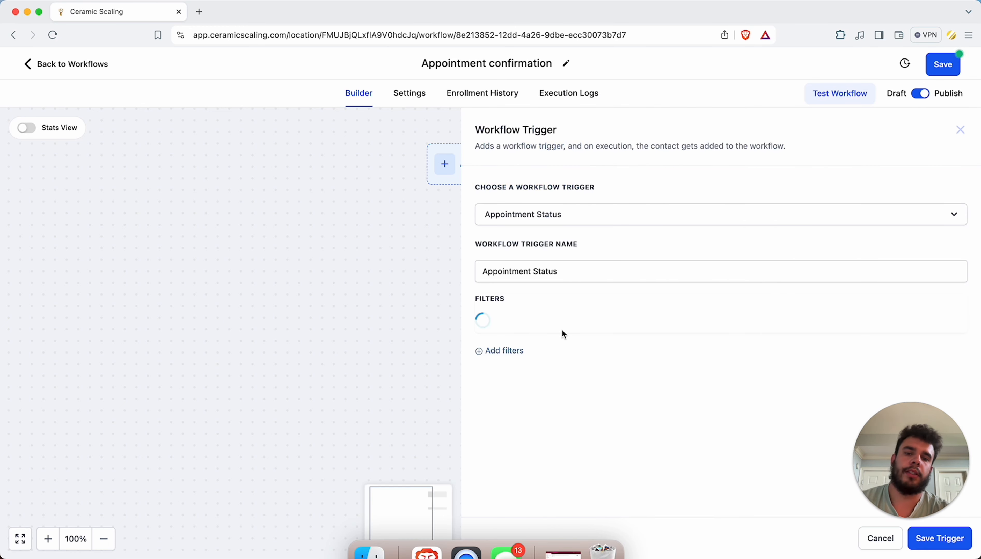
left_click(519, 357)
left_click(519, 358)
left_click(552, 436)
left_click(773, 357)
left_click(753, 429)
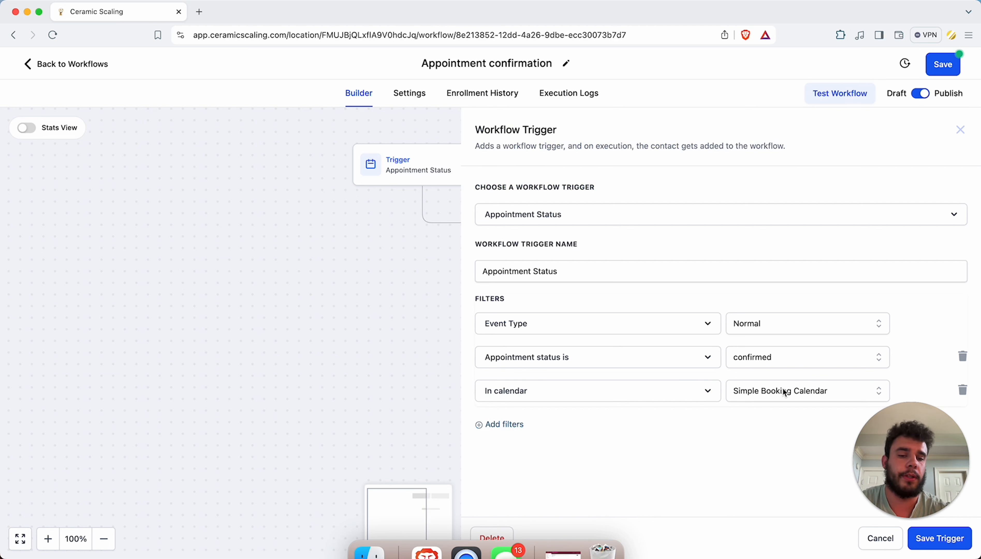
left_click(935, 542)
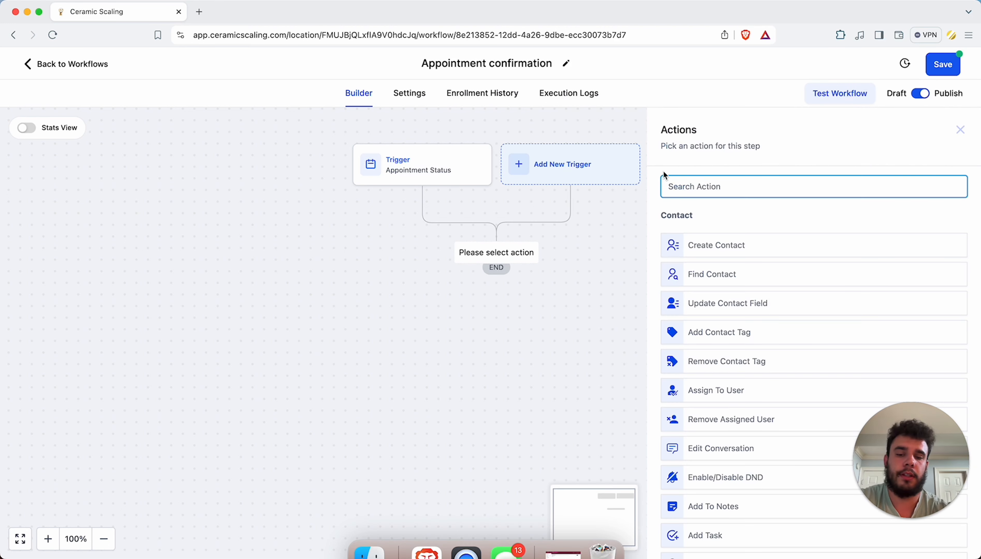
- Add an Assign To User action for the listed staff member, apply it only to unassigned contacts, and save it
type("ass")
left_click(727, 234)
left_click(678, 275)
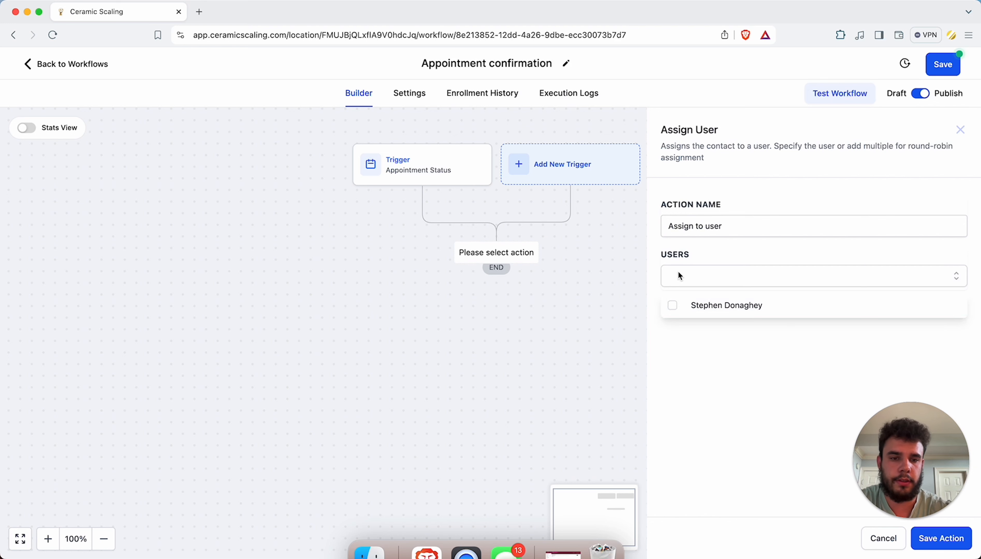
left_click(685, 304)
left_click(763, 365)
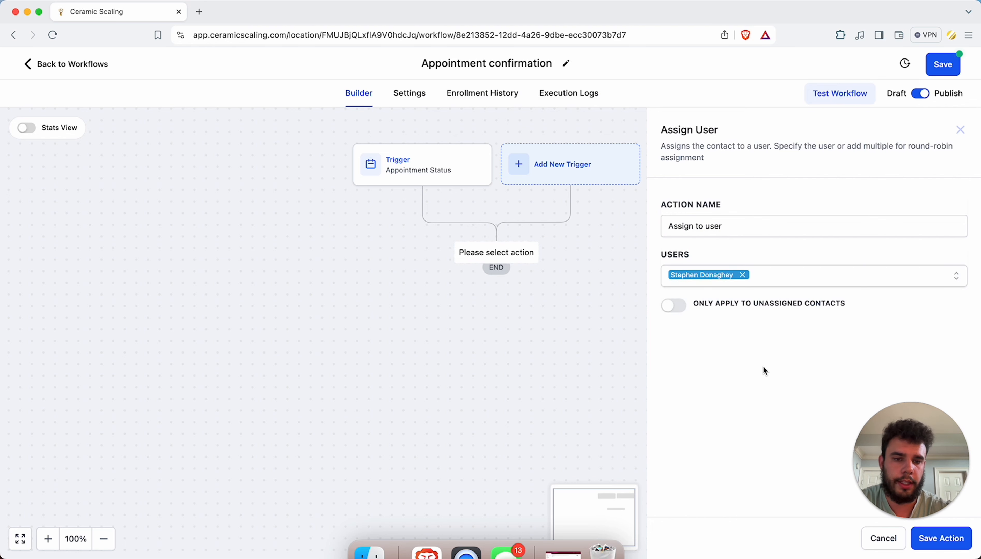
left_click(680, 306)
left_click(961, 541)
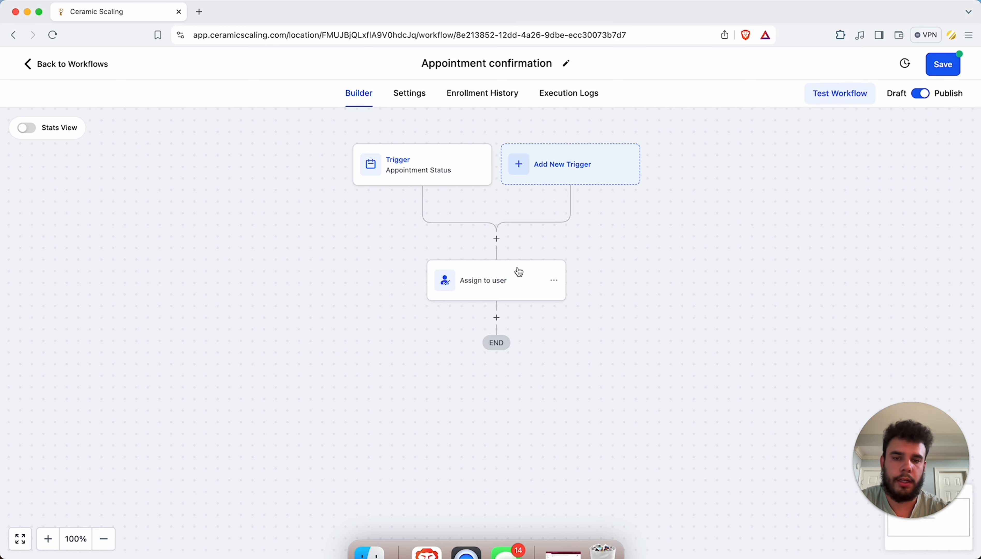
- Add a Send Internal Notification action below Assign to user, with type SMS and user type Assigned User
left_click(495, 314)
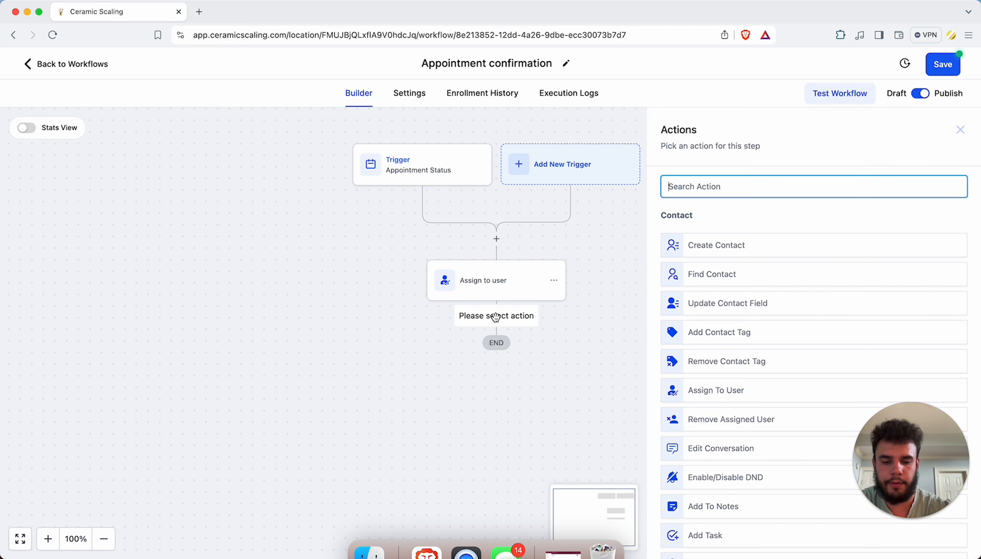
type("in")
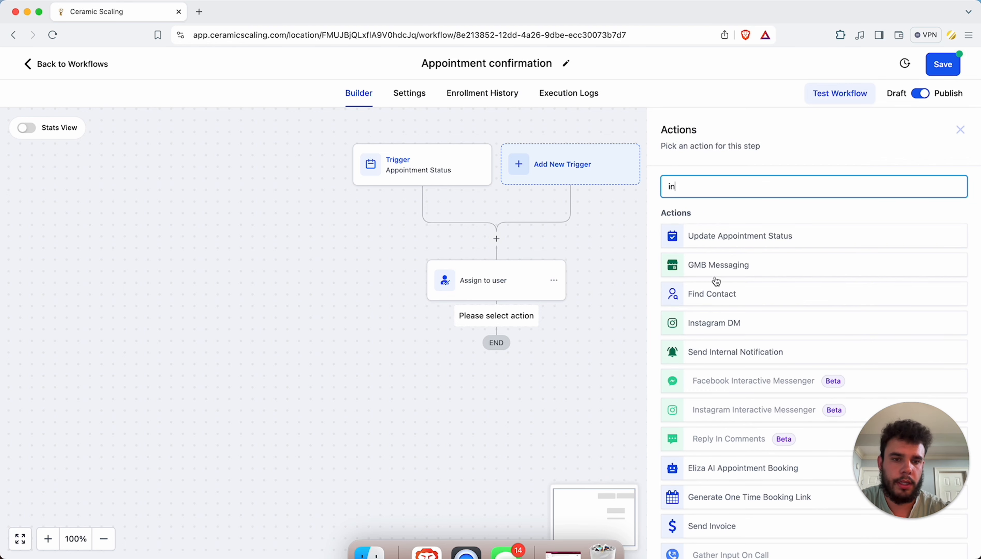
left_click(724, 348)
left_click(693, 257)
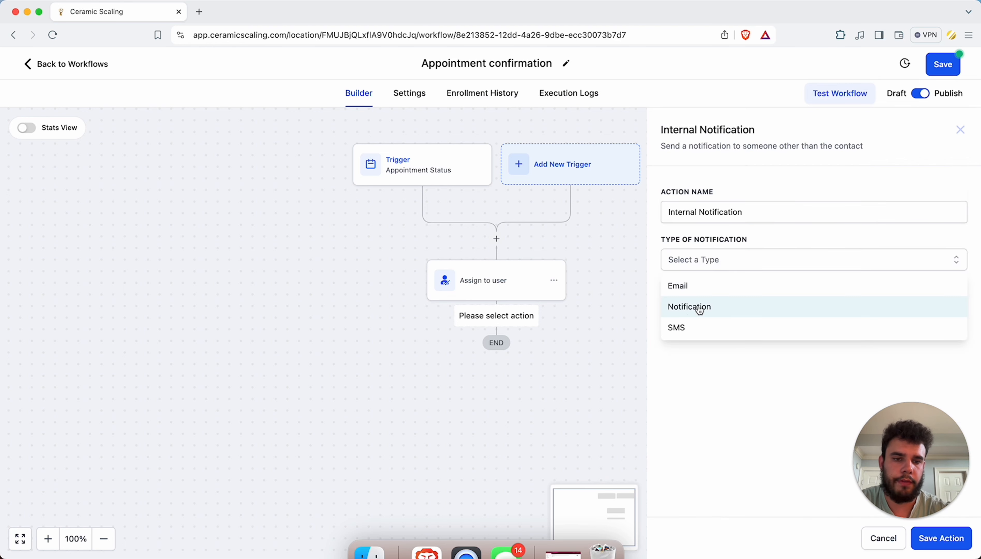
left_click(686, 327)
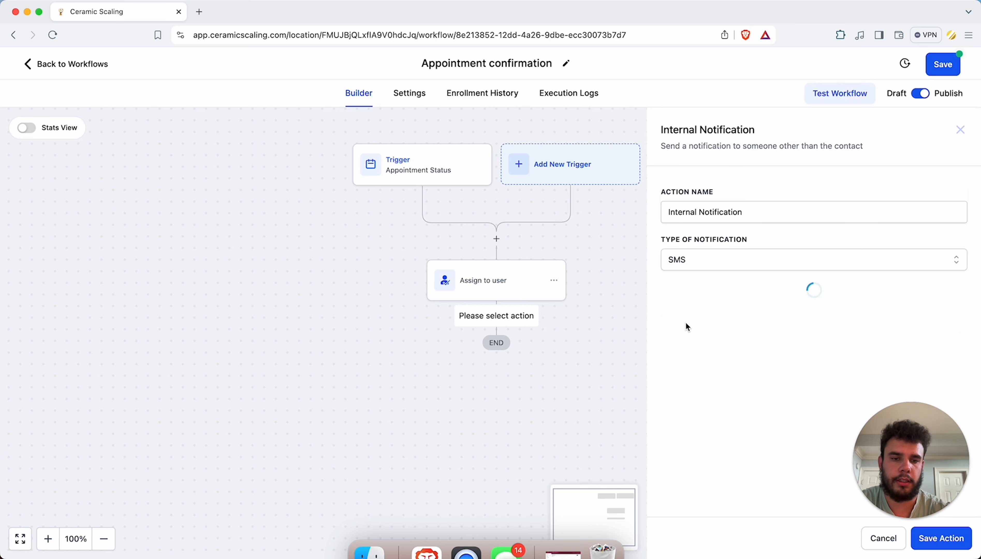
left_click(718, 254)
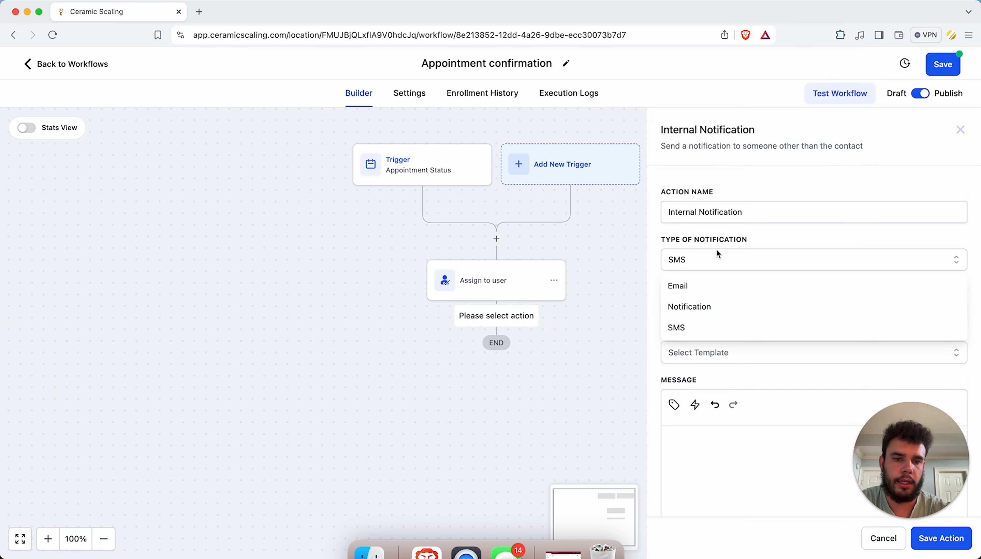
left_click(734, 448)
left_click(735, 317)
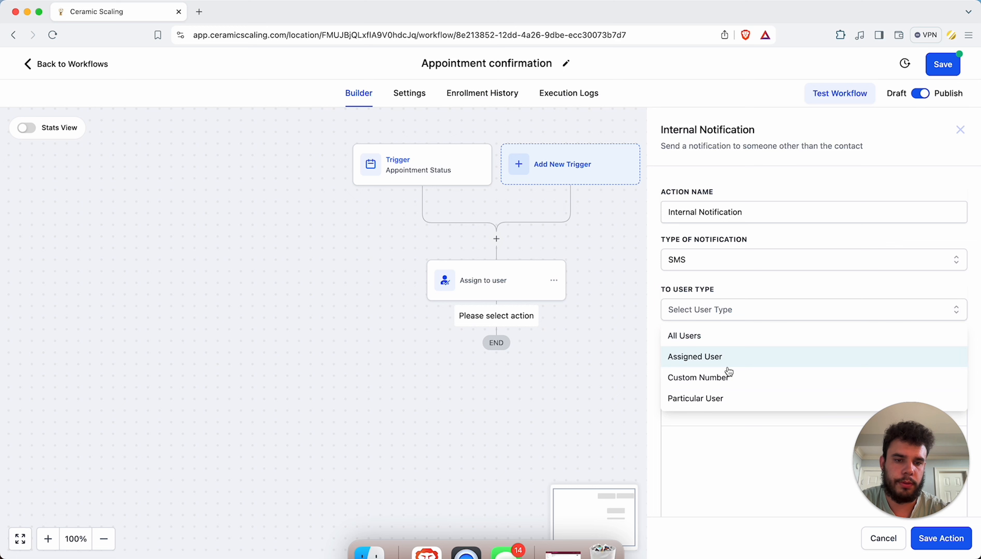
left_click(724, 352)
- Enter the SMS message "{{contact.name}} just booked a sales call for {{appointment.start_time}} with" followed by the staff member's first name and an exclamation mark
scroll(727, 429, "down", 4)
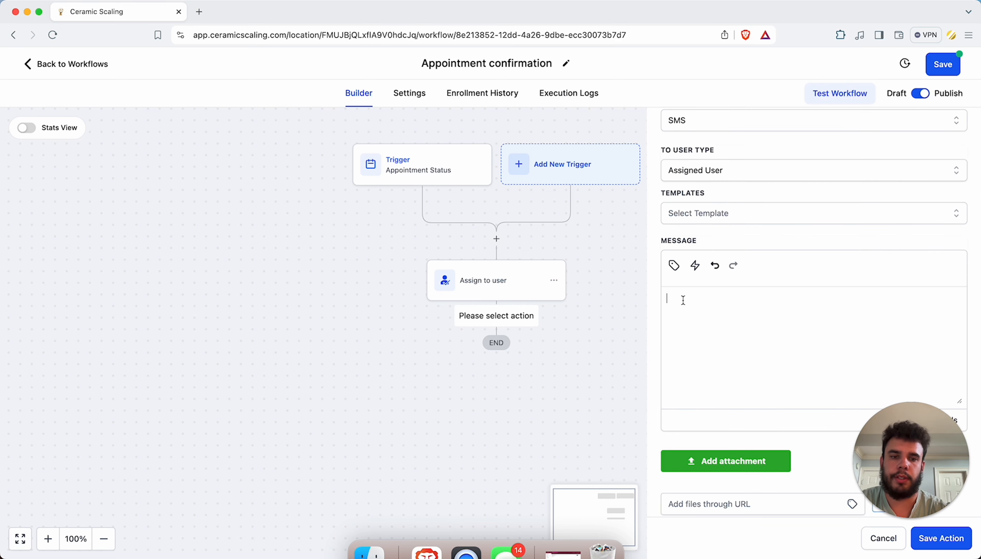
key("super+Tab")
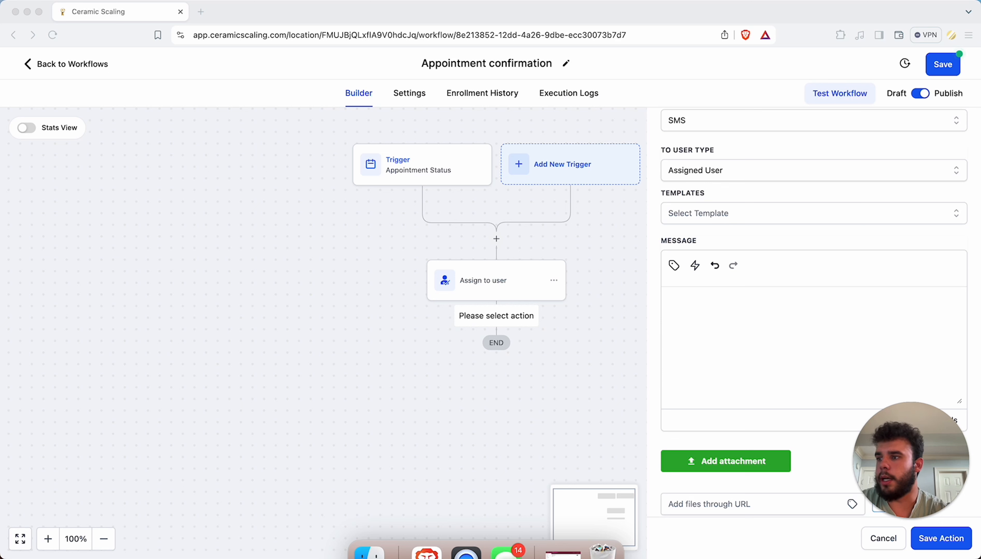
left_click(685, 299)
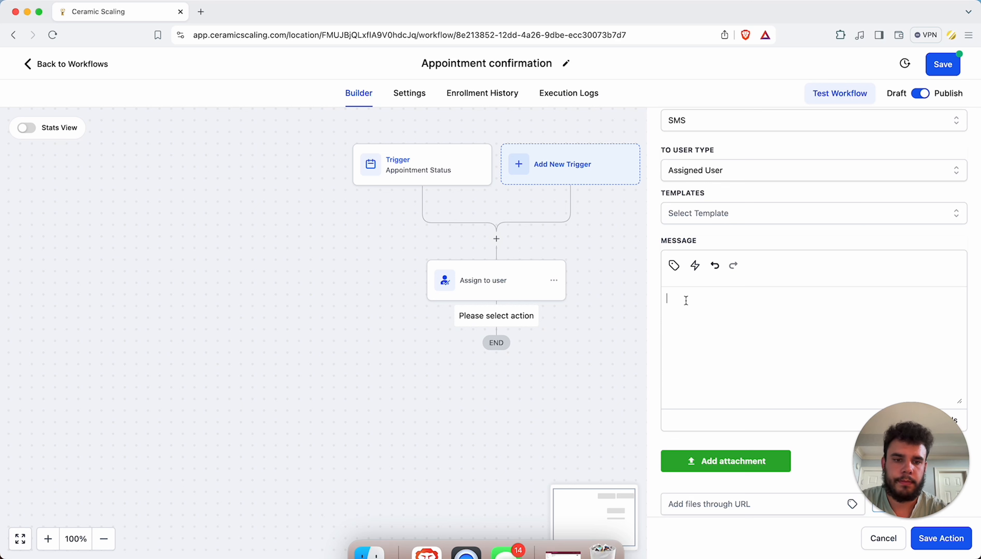
type("{{contact.name}} just booked a sales call for {{appointment.start_time}} with Stephen!")
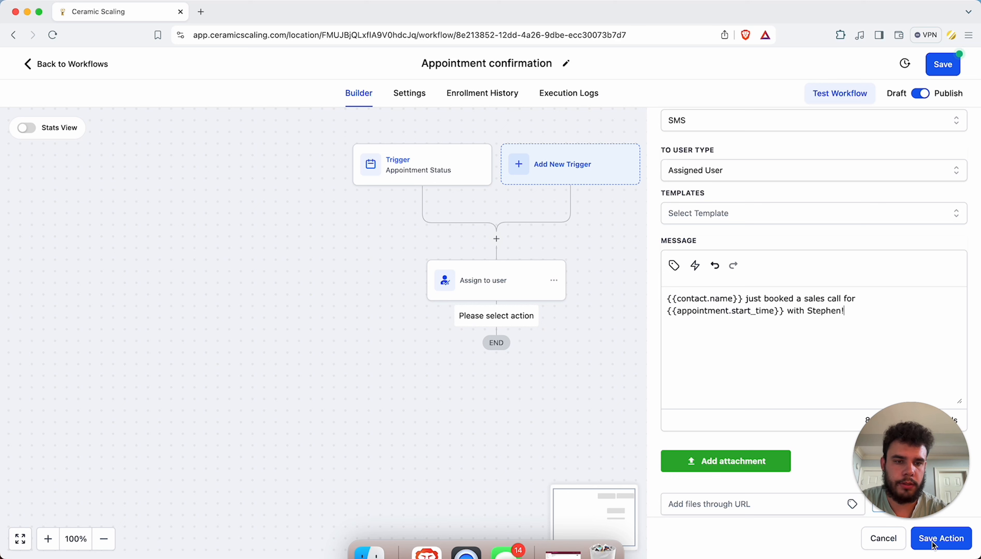
- Replace the staff member's name in the message with the user's First Name custom value and save the notification action
left_click_drag(841, 312, 810, 313)
key("BackSpace")
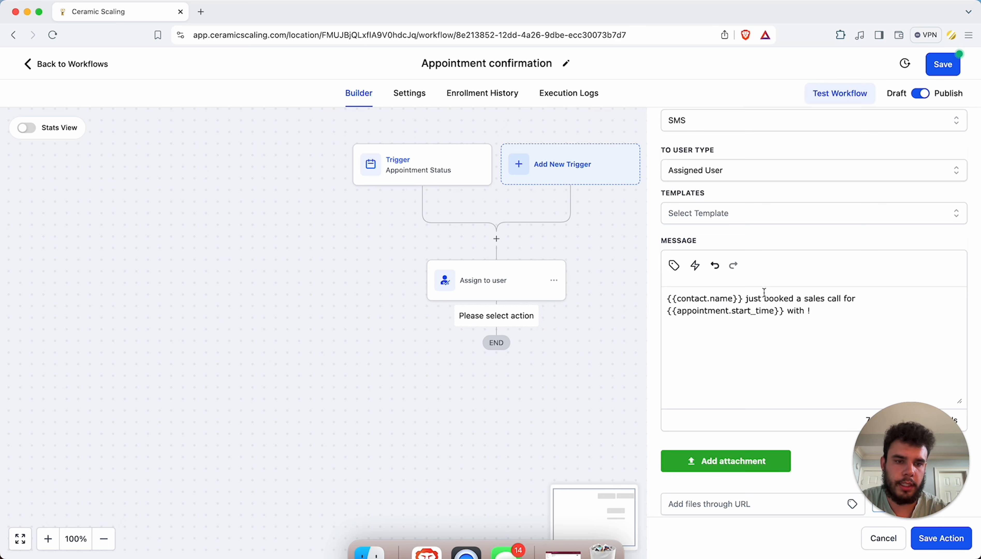
left_click(674, 265)
left_click(664, 345)
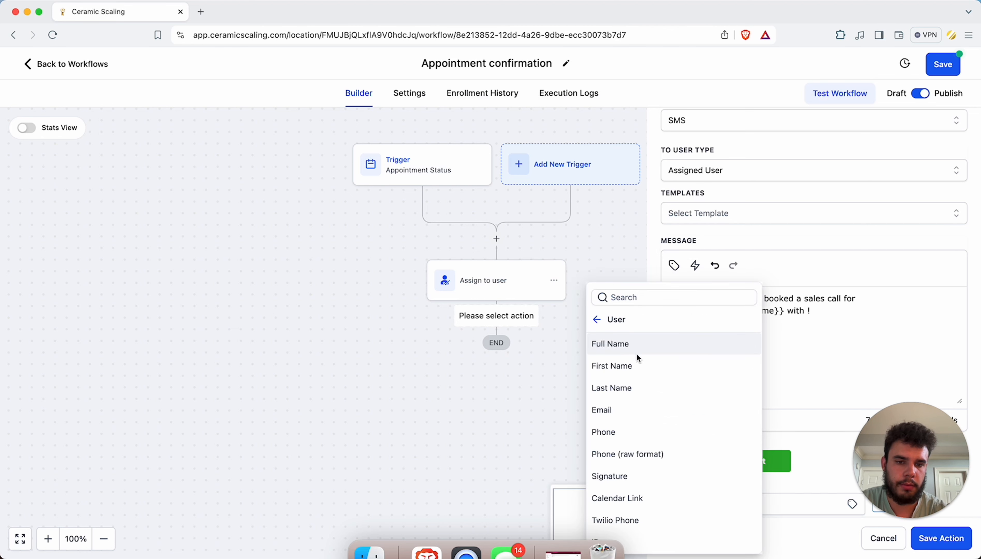
left_click(638, 366)
left_click(941, 538)
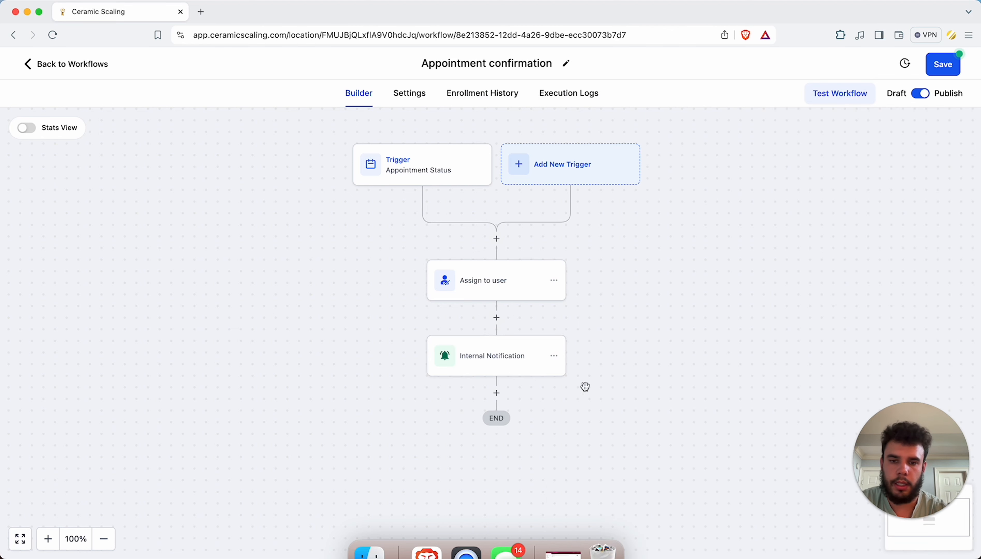
- Add an Add To Notes action below Internal Notification and start its note with "(Qualifying Questions)" and "Example:"
left_click(496, 393)
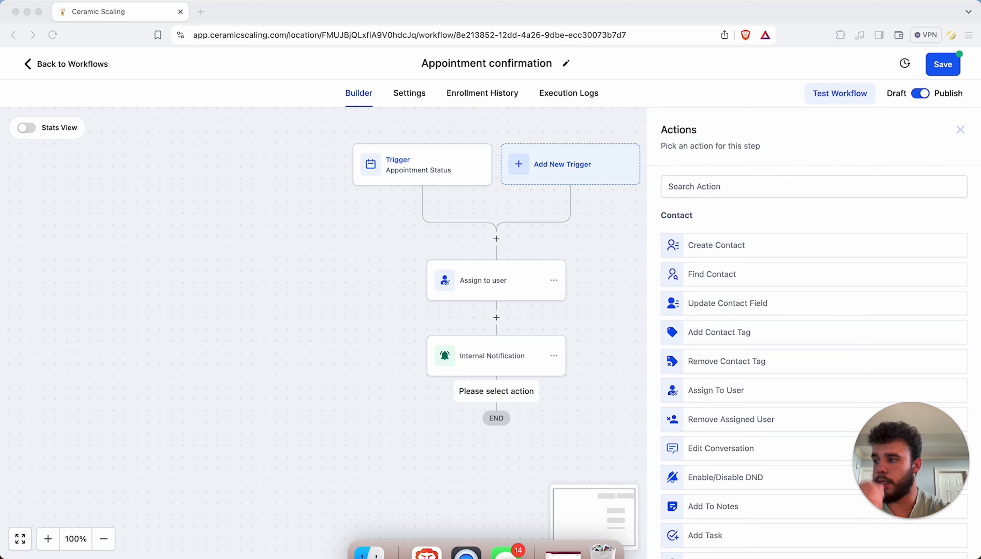
left_click(713, 191)
type("notes")
left_click(714, 238)
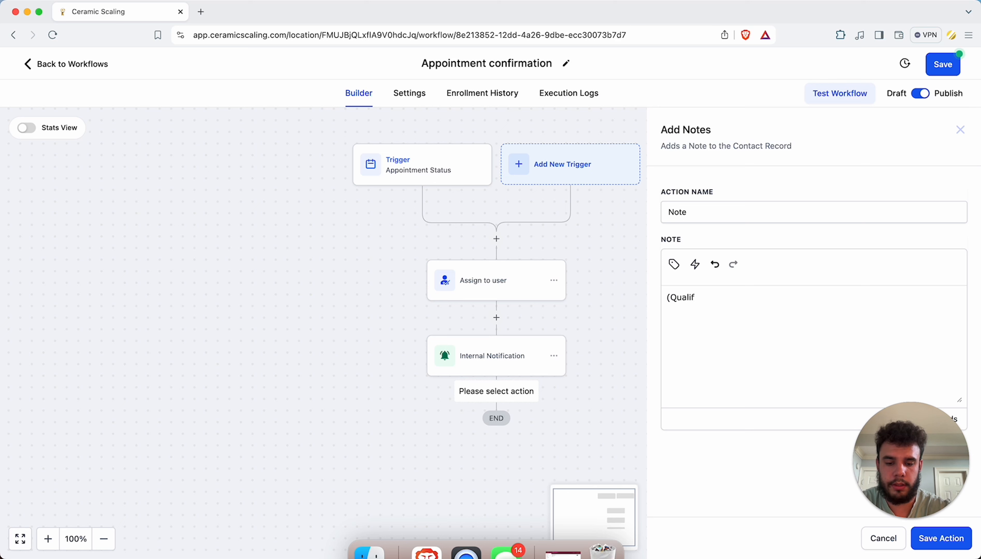
type("ions)  Ex")
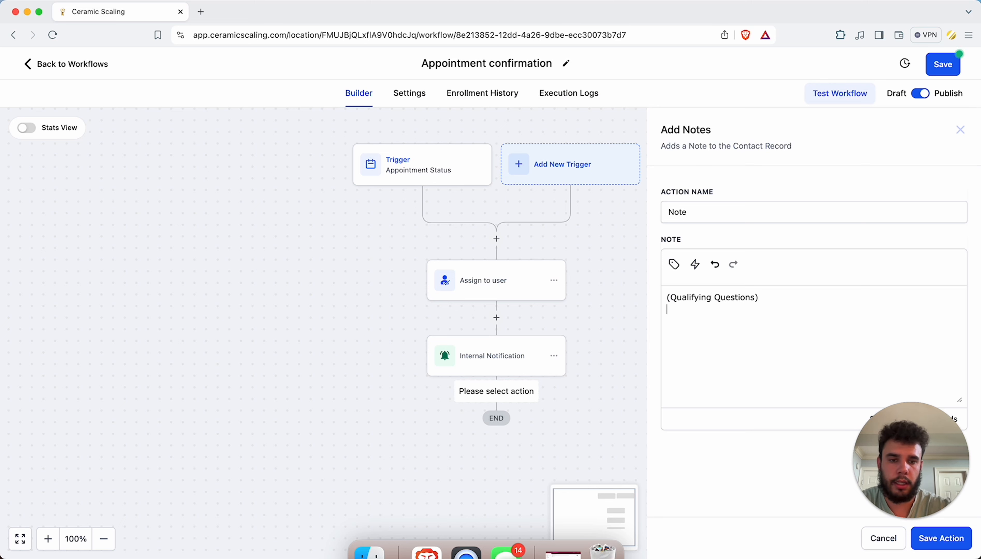
type("ample:")
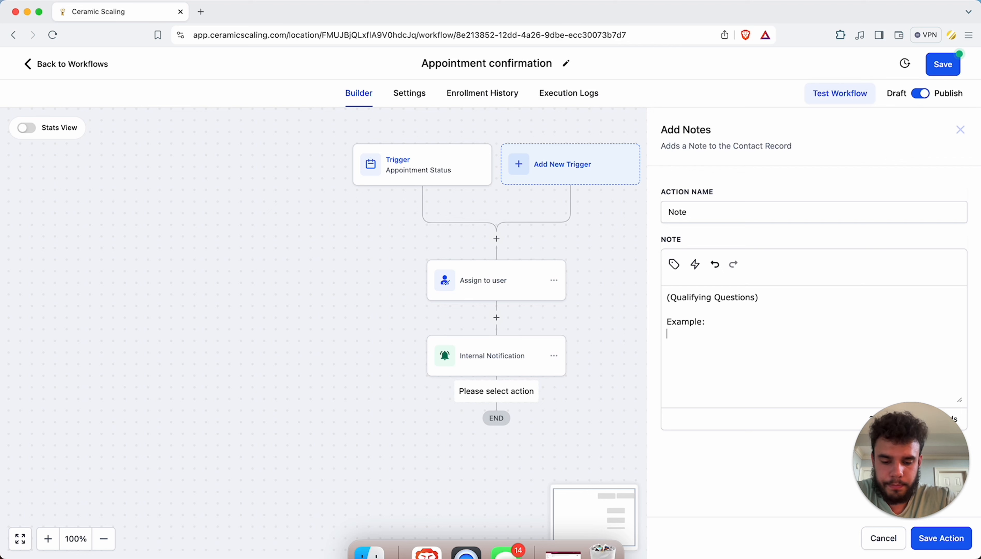
- Add the questions "How soon could you get started?" and "What's your budget?" to the note and save the action
type("w soon")
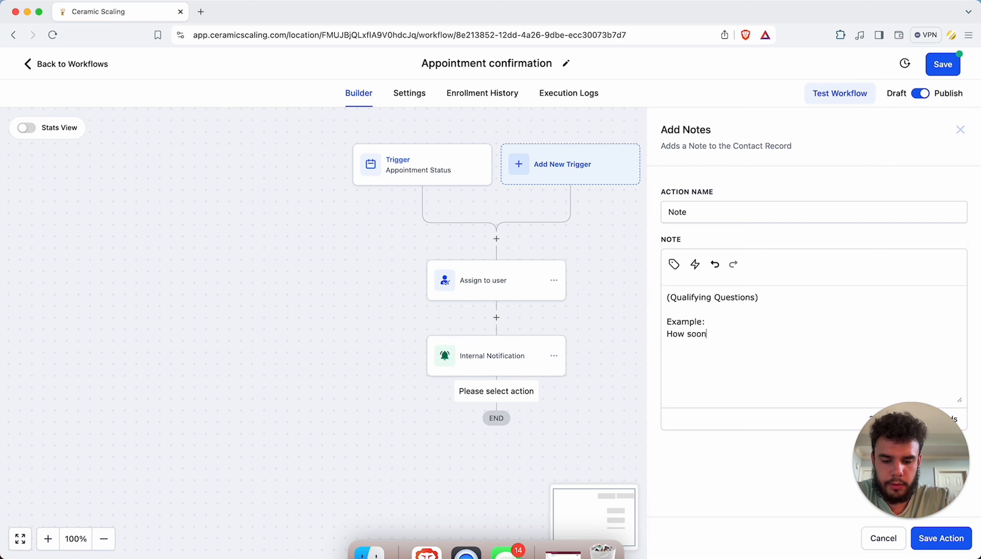
type(" could you get starte")
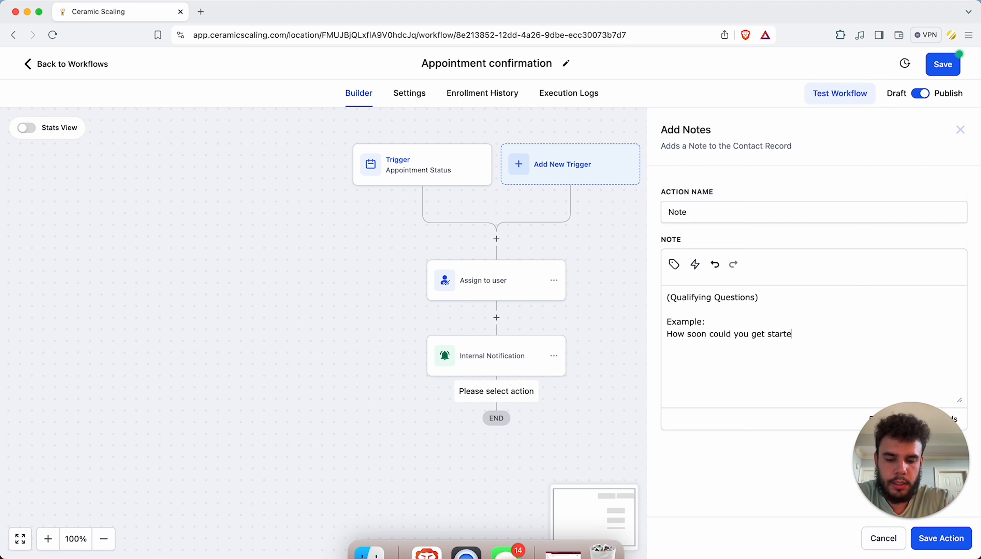
type("d?  What's your budget?")
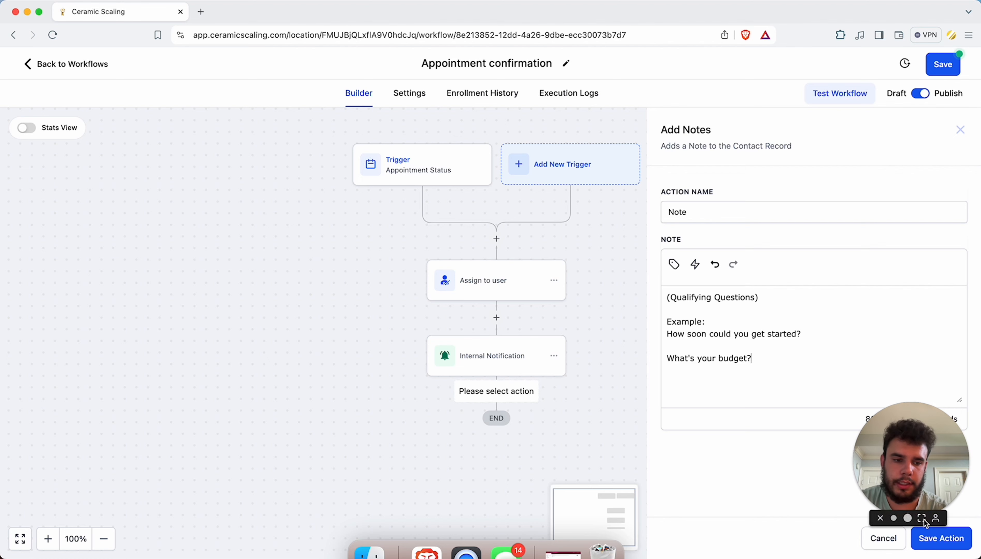
left_click(924, 538)
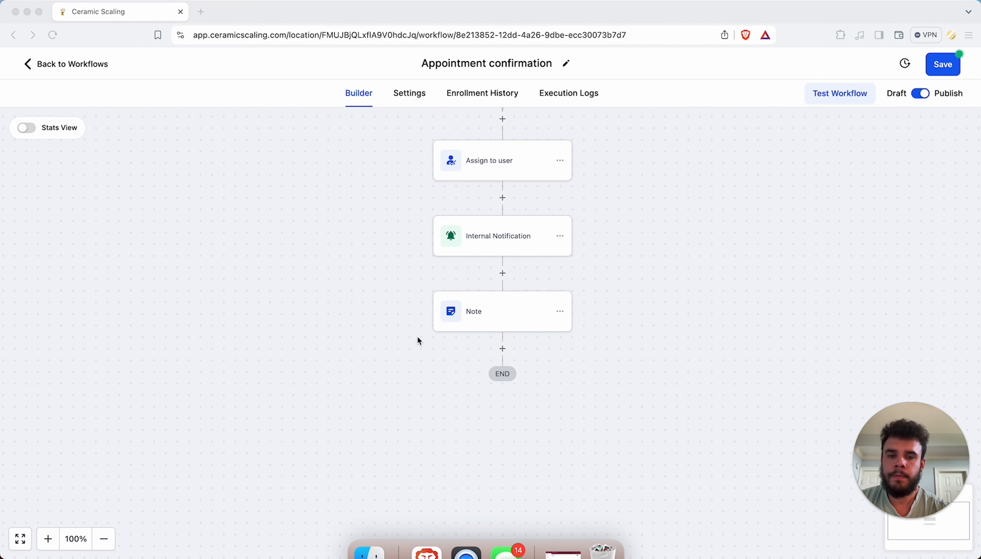
- Add an Add Contact Tag action below Note with a new tag "demo call" and save the action
left_click(502, 349)
type("tag")
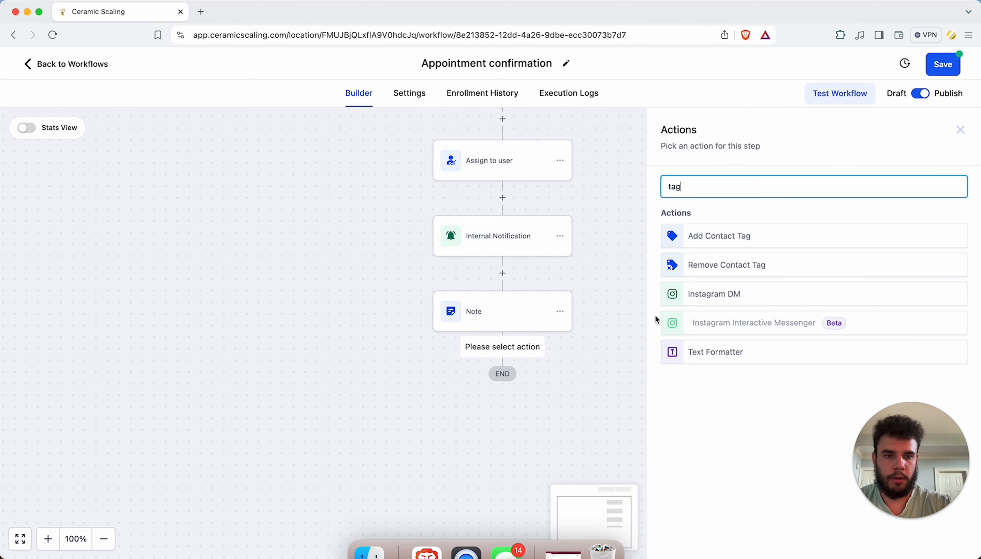
left_click(722, 235)
left_click(704, 260)
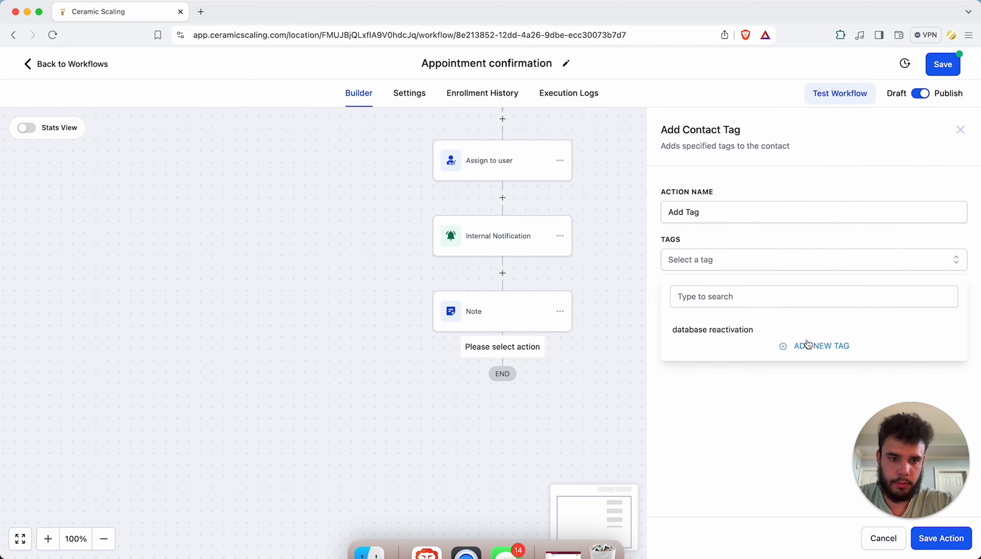
left_click(794, 333)
left_click(750, 261)
left_click(730, 297)
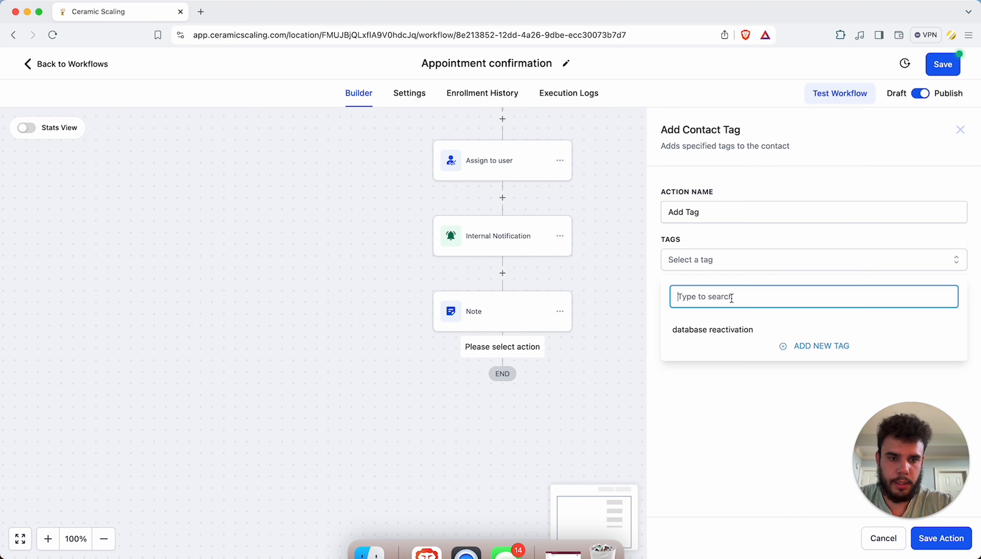
type("demo ca")
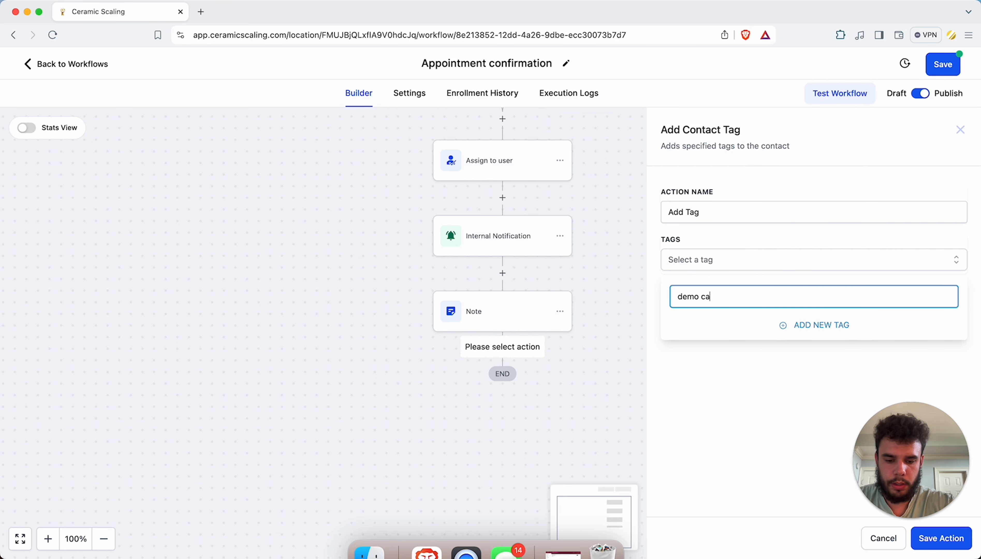
type("ll")
left_click(834, 326)
left_click(939, 541)
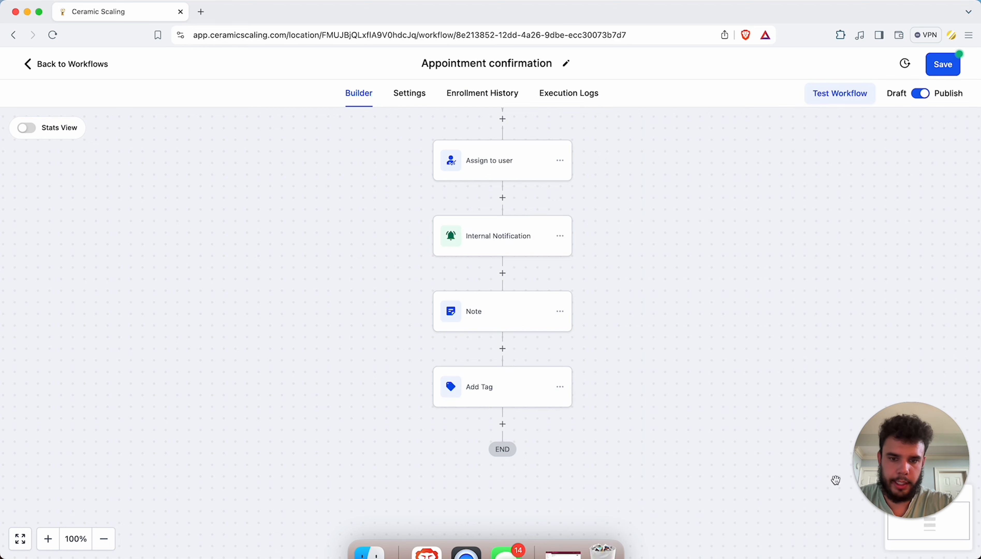
- Add a Create/Update Opportunity action below Add Tag, using the Lead Pipeline and the Appointment booked stage
left_click(502, 423)
type("cre")
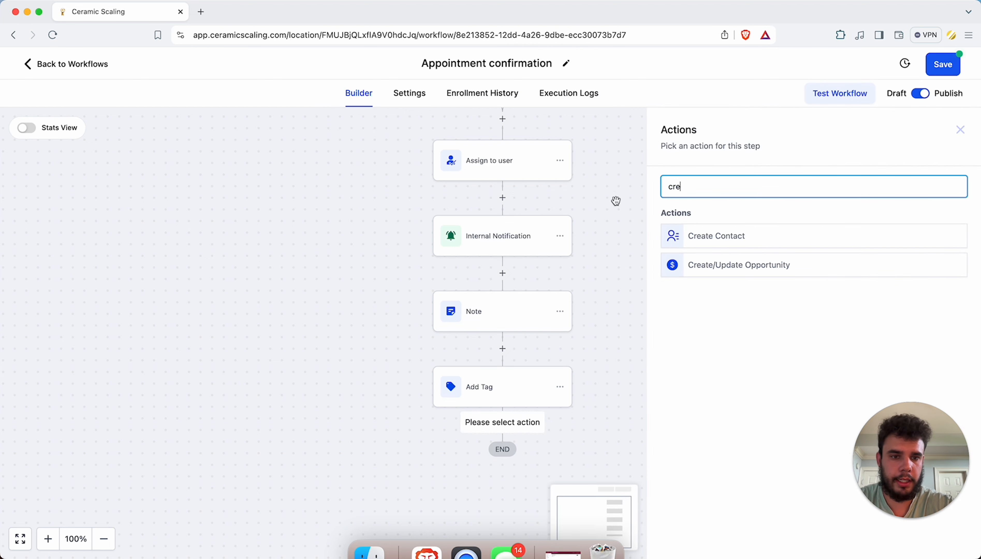
left_click(722, 264)
left_click(685, 261)
left_click(646, 310)
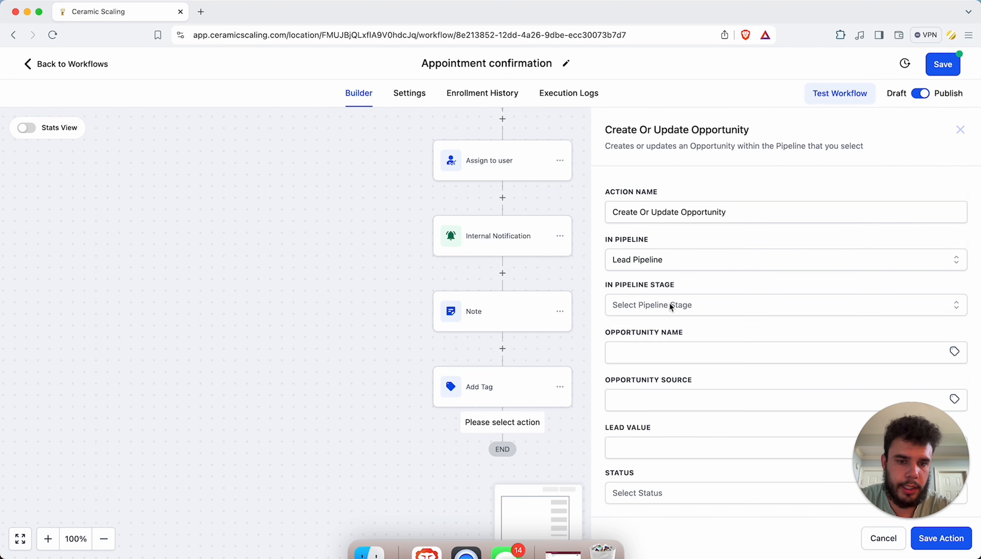
left_click(735, 305)
left_click(664, 401)
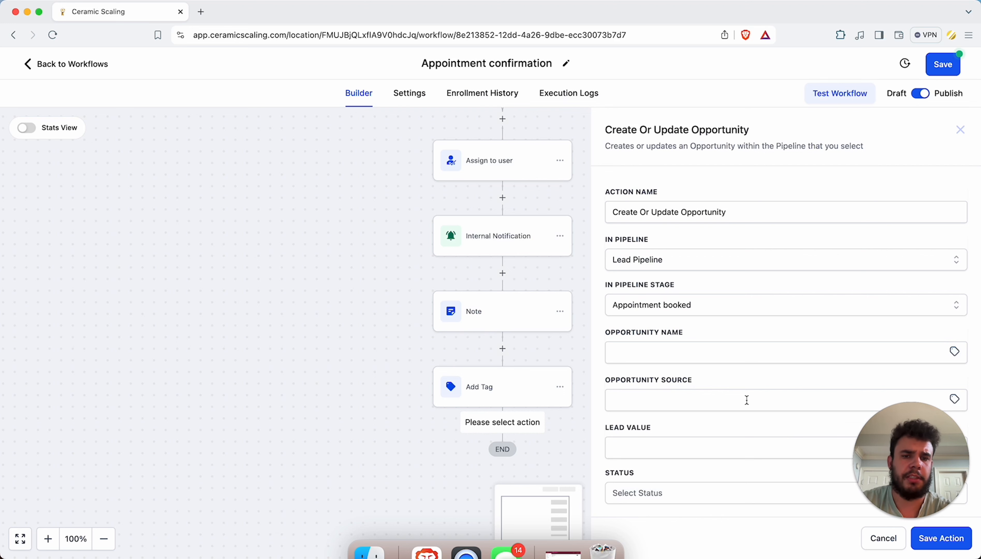
- Set the opportunity's status to open and save the action
scroll(746, 400, "down", 3)
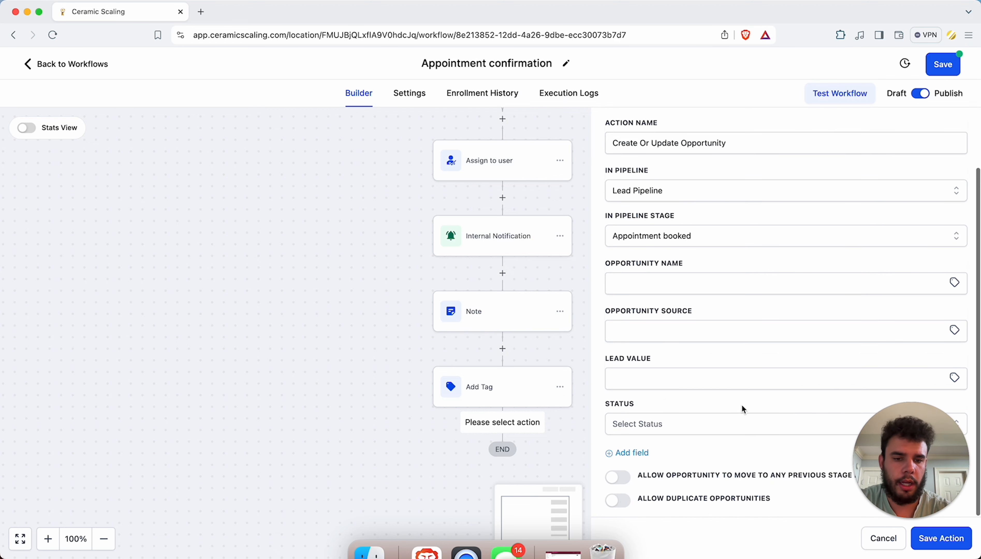
left_click(679, 430)
left_click_drag(925, 453, 76, 444)
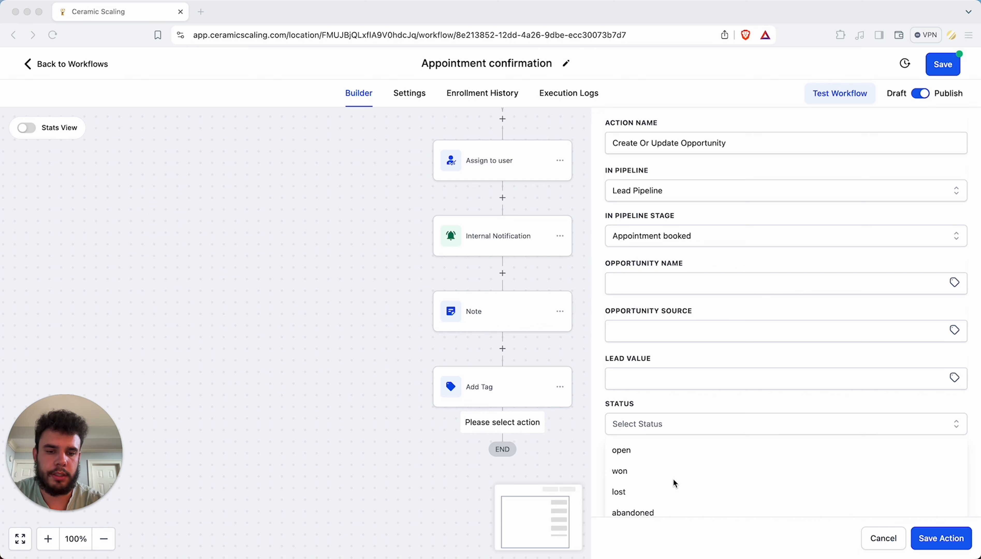
scroll(673, 478, "down", 1)
left_click(646, 441)
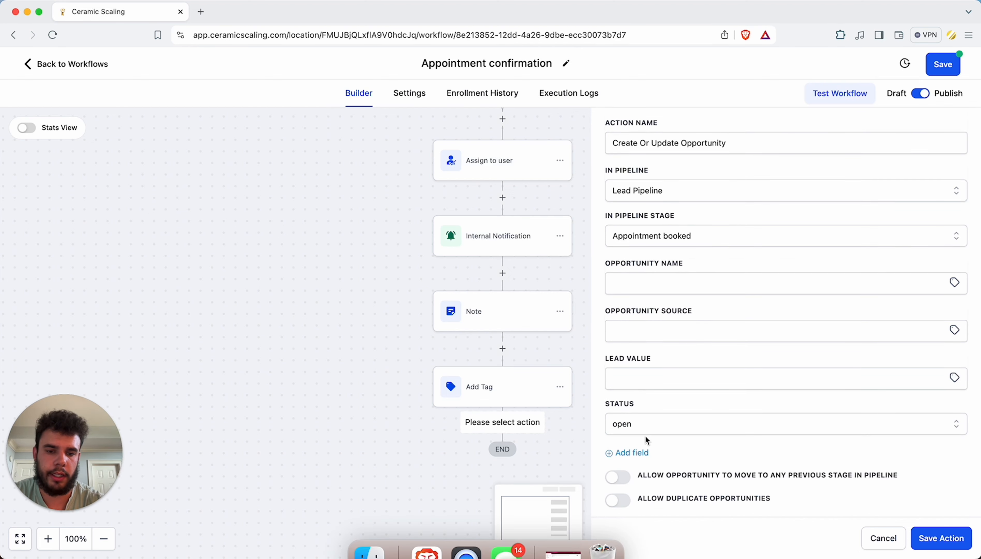
left_click(941, 538)
- Add an Email action below Create Or Update Opportunity
scroll(642, 384, "down", 3)
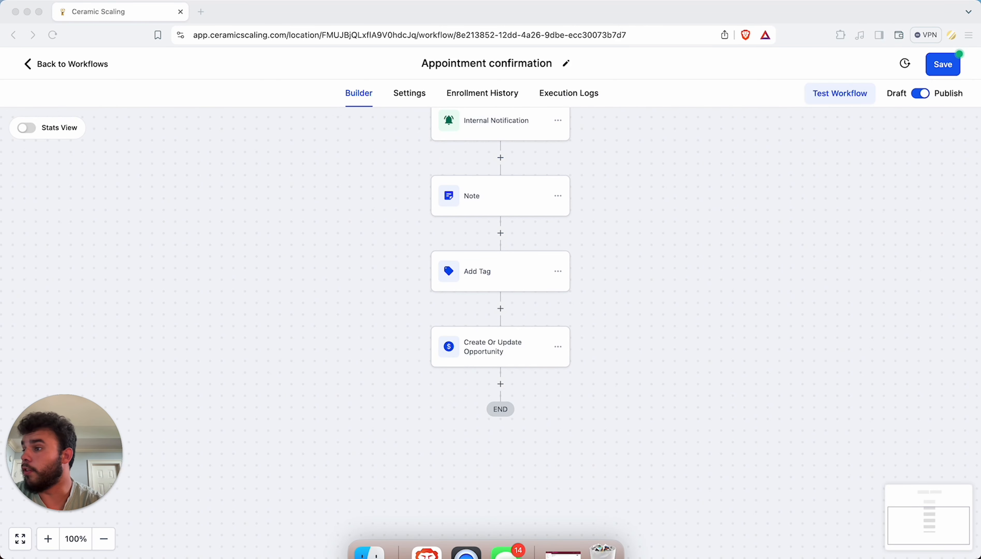
left_click(500, 384)
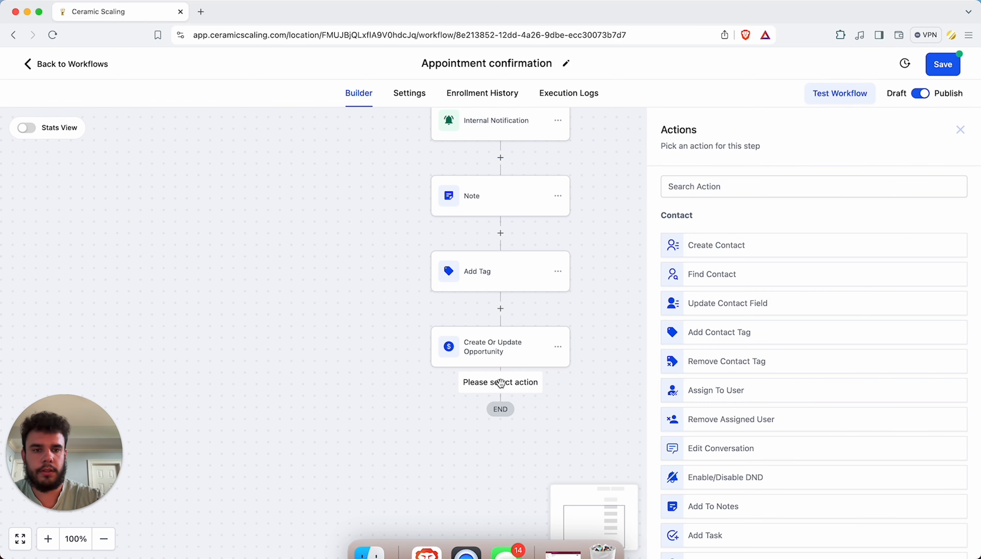
left_click(700, 194)
type("email")
left_click(761, 233)
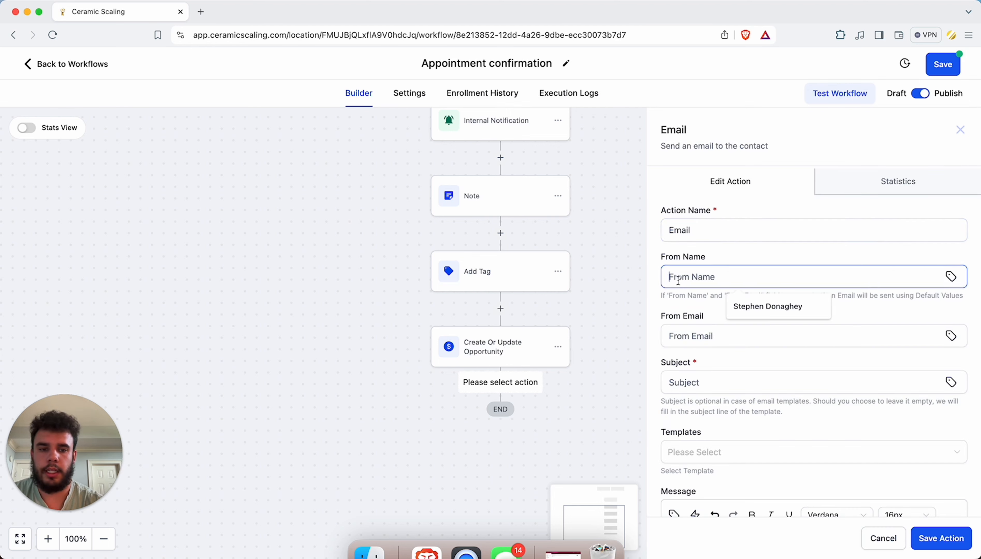
- Enter the email subject "Your Call with" followed by the staff member's first name and "is confirmed."
left_click(697, 384)
key("super+Tab")
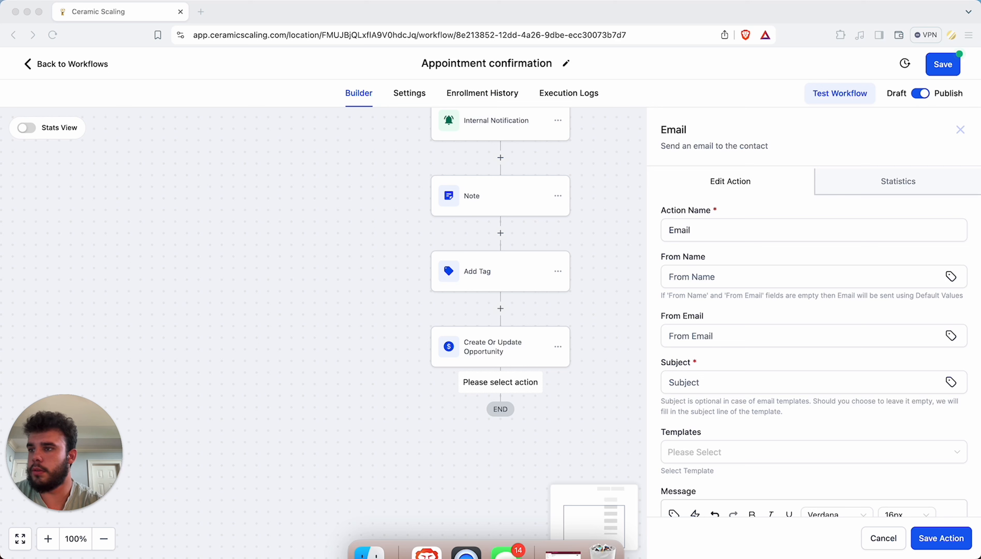
left_click(701, 392)
type("Your Call with Stephen is confirmed.")
- Replace the staff member's name in the email subject with the user's Full Name custom value
double_click(756, 383)
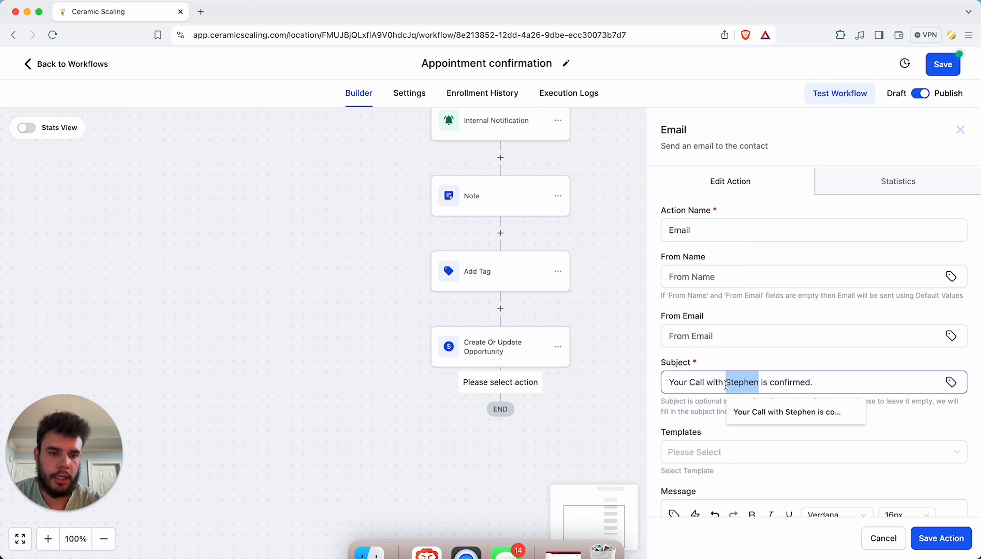
key("BackSpace")
left_click(951, 381)
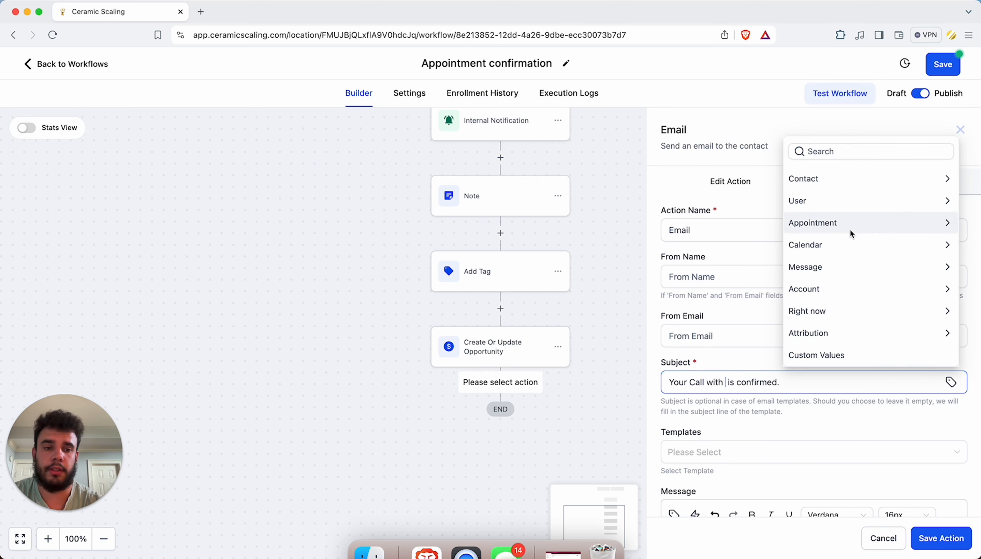
left_click(826, 200)
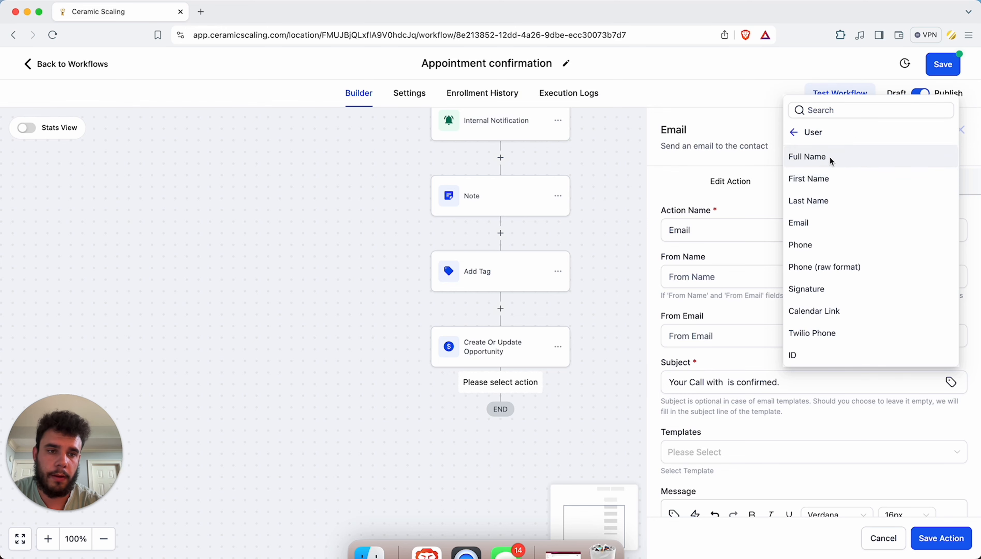
left_click(827, 157)
- Paste the prepared Review Call confirmation text with {{appointment.start_time}} into the email's message body and review it
scroll(848, 428, "down", 5)
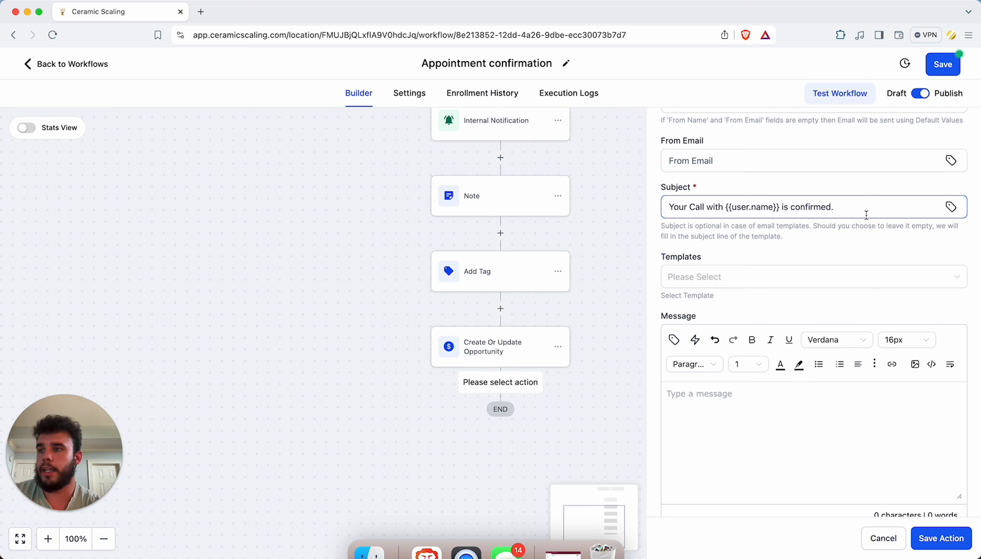
key("super+Tab")
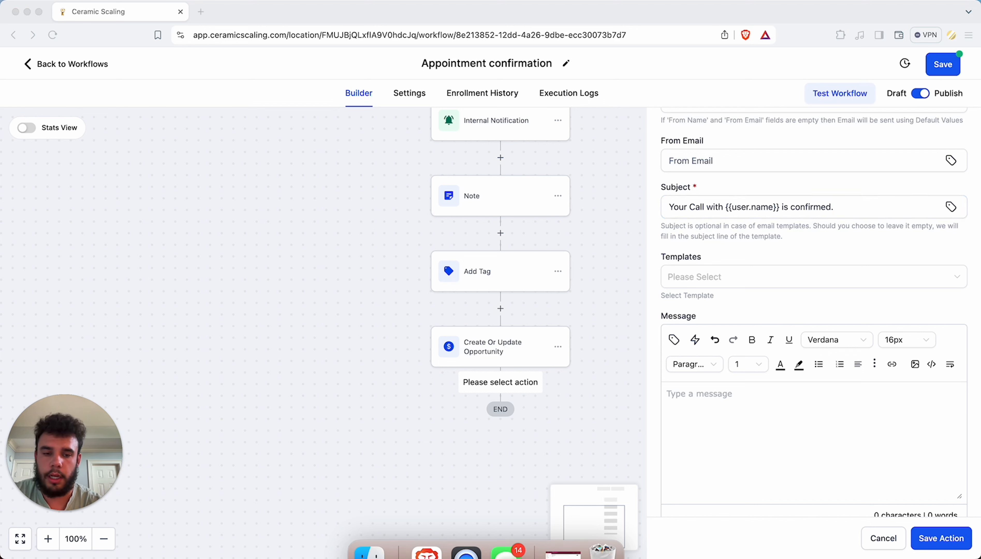
left_click(682, 401)
key("super+v")
scroll(701, 407, "up", 5)
scroll(724, 412, "down", 5)
scroll(817, 418, "up", 3)
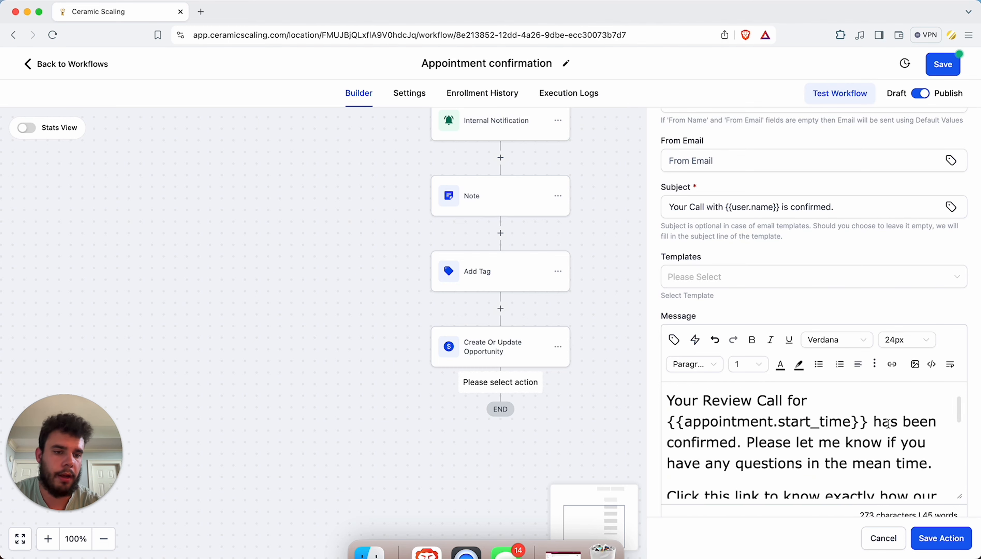
scroll(887, 424, "down", 4)
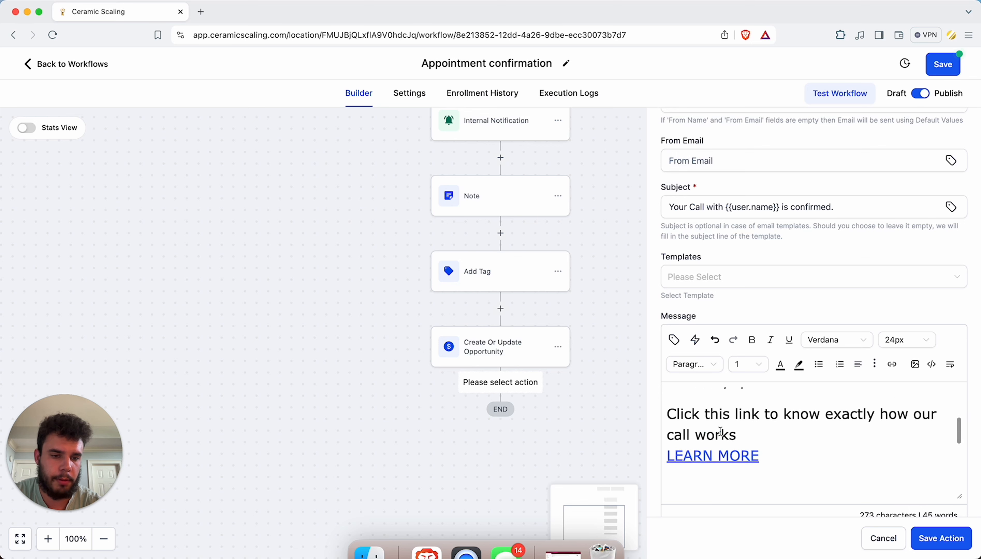
- Delete the "Click this link to know exactly how our call works" text with its LEARN MORE link and save the email action
left_click_drag(666, 414, 803, 477)
key("BackSpace")
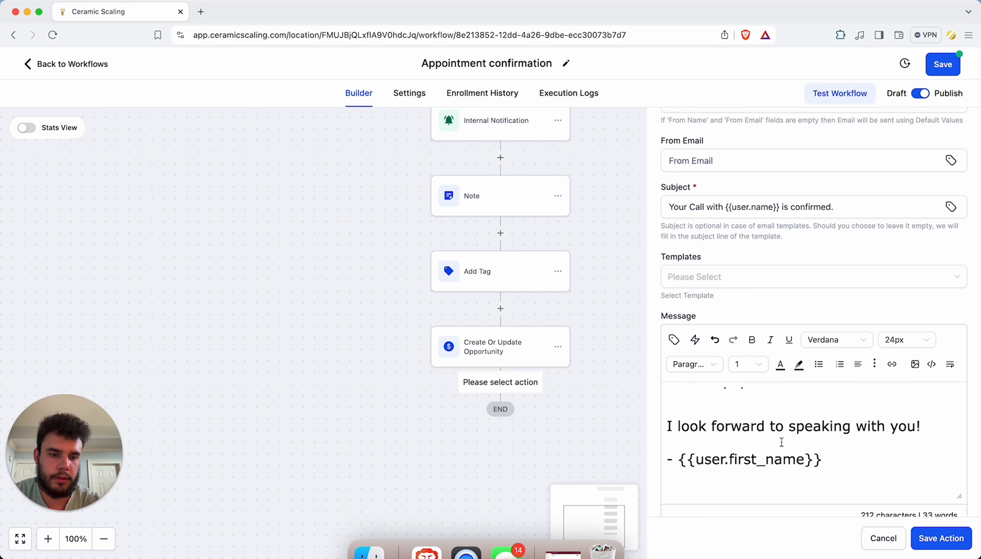
scroll(781, 442, "up", 1)
scroll(781, 439, "down", 1)
scroll(780, 436, "up", 3)
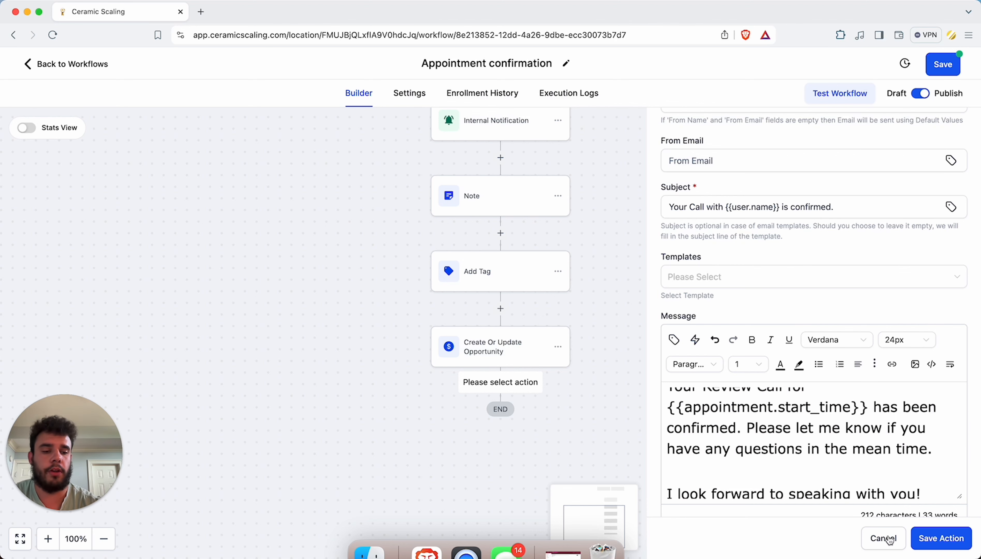
left_click(913, 535)
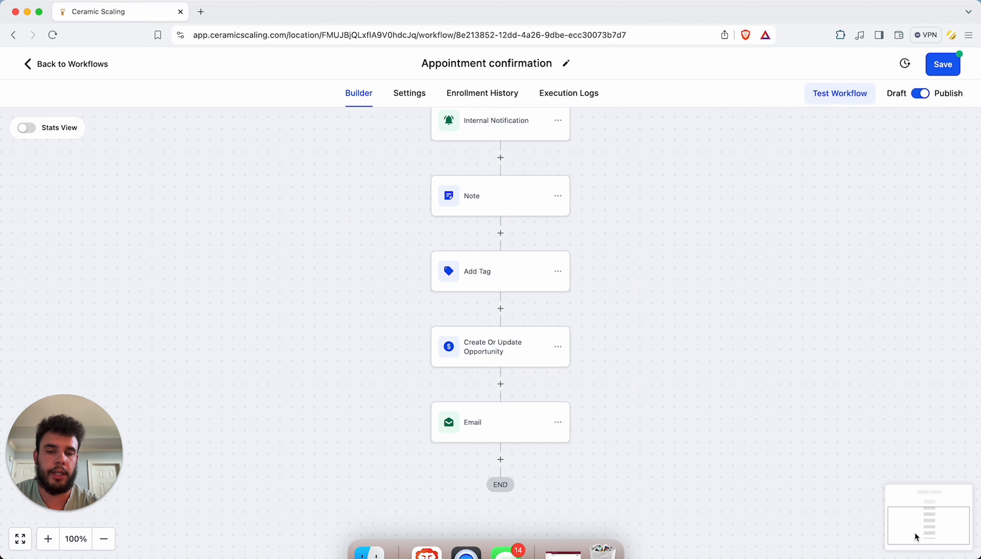
- Rename the email action to "Email (put VSL here/ optional)" and save it
left_click(494, 416)
left_click(711, 233)
type("(put VSLghere")
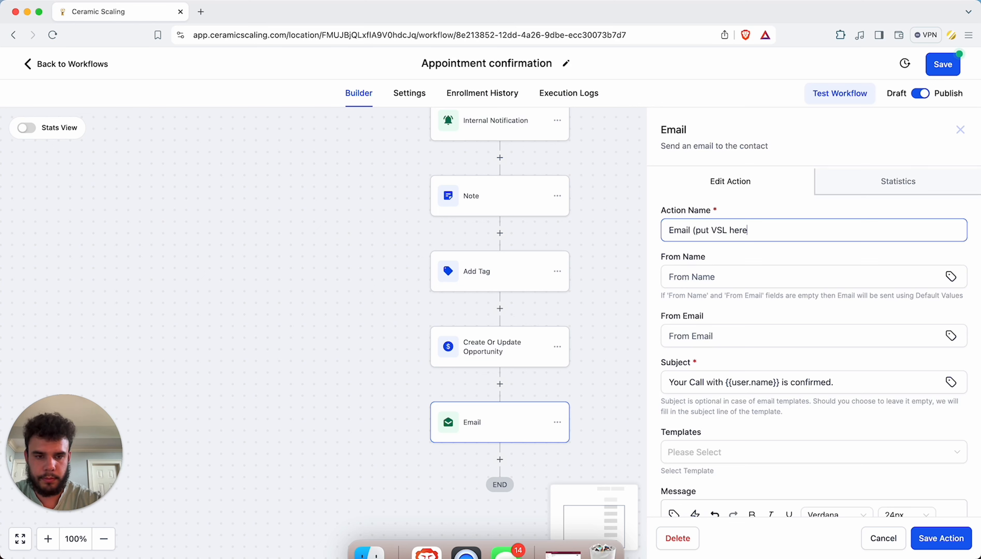
type(" option")
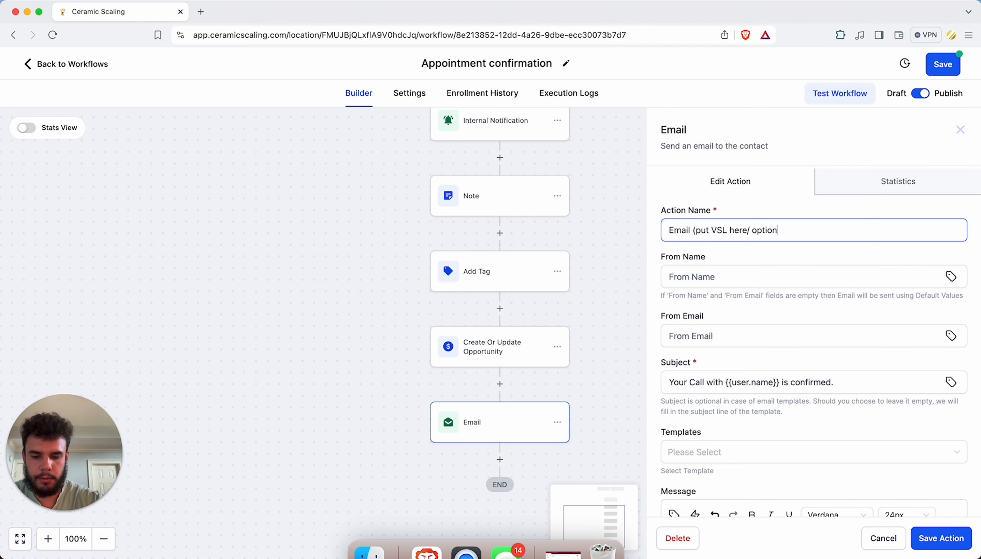
left_click(941, 537)
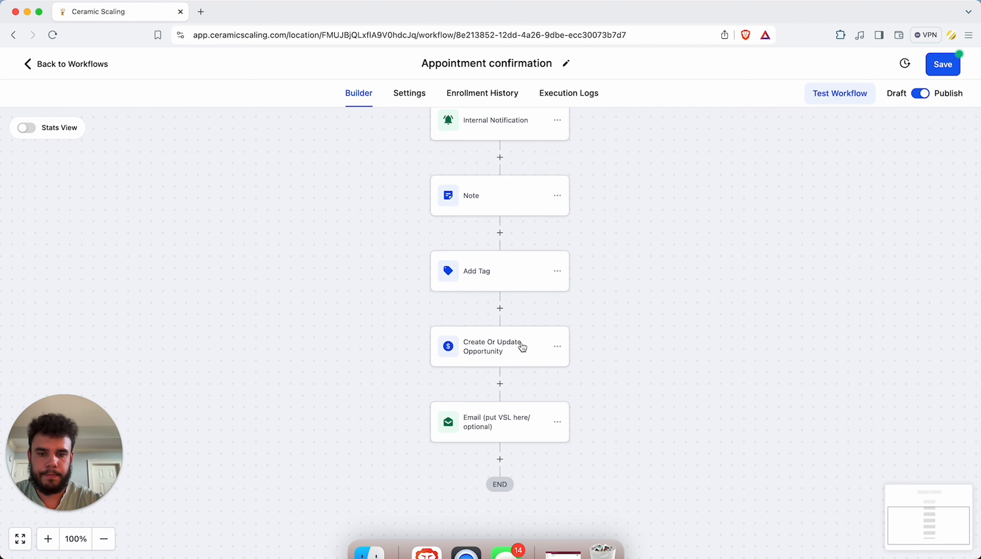
- Open the choice of actions for a new step below the email action
scroll(521, 344, "down", 3)
left_click(503, 399)
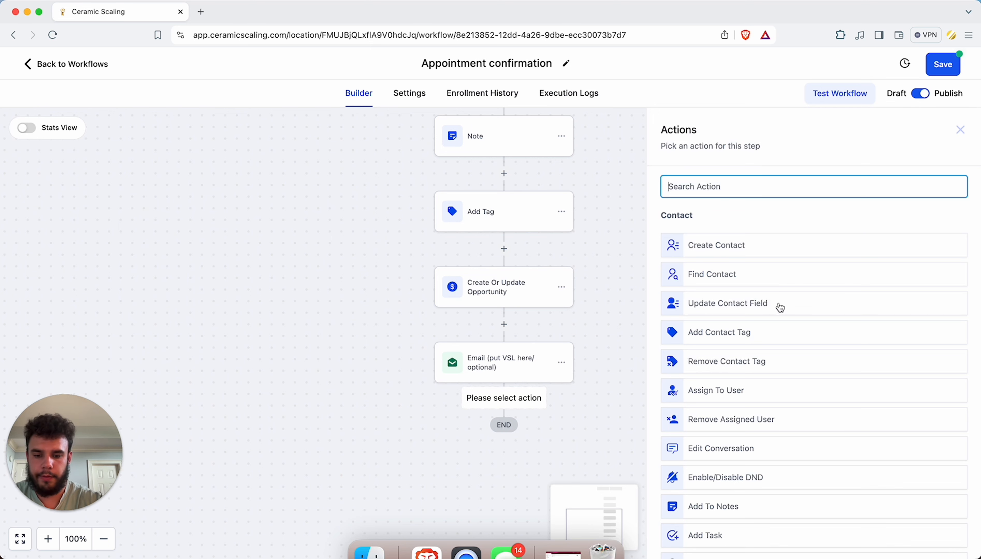
type("4 i")
key("BackSpace")
type("min")
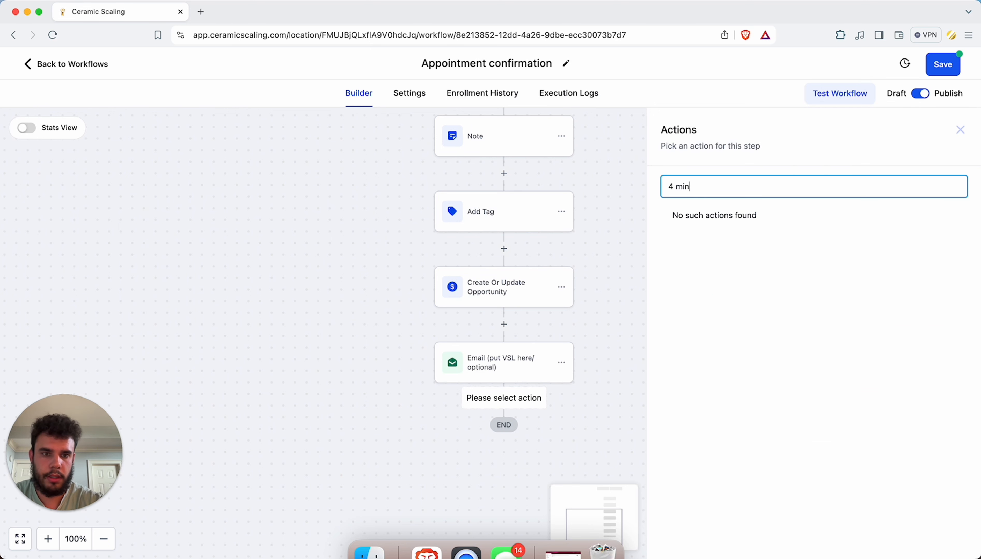
key("BackSpace")
key("BackSpace")
key("BackSpace")
- Add a Wait action with a time delay of 4 minutes and save it
type("wait")
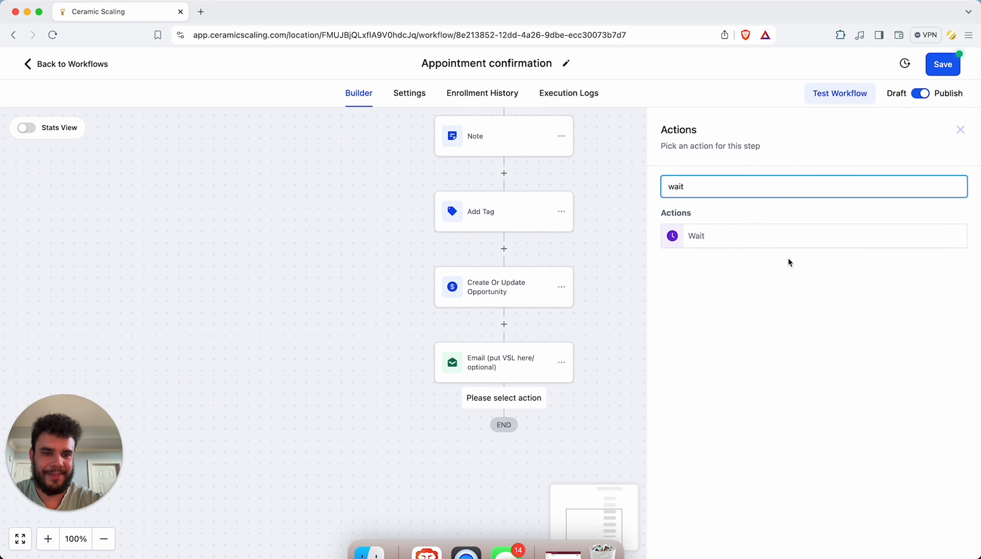
left_click(775, 243)
left_click(499, 313)
key("BackSpace")
type("4")
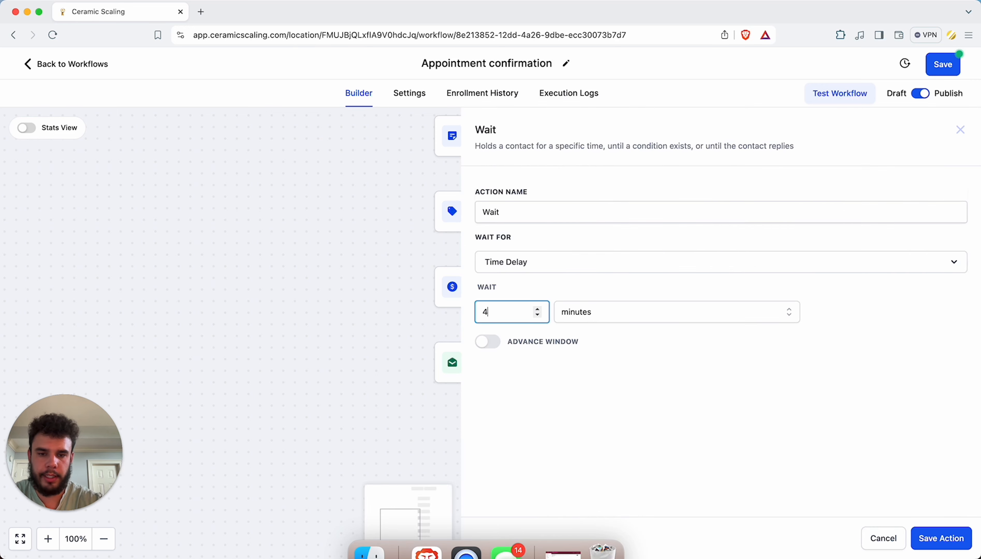
left_click(960, 544)
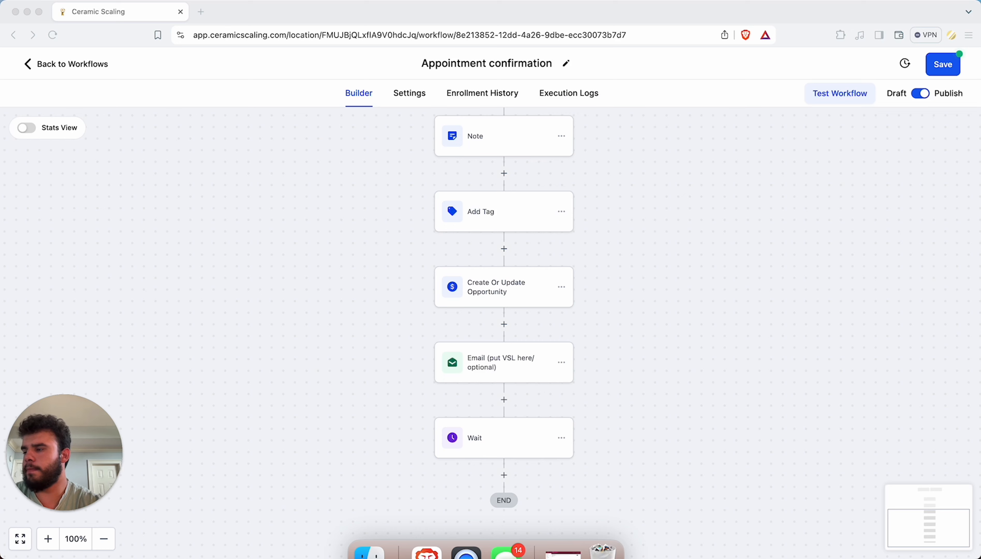
- Add a Send SMS action below the Wait that greets {{contact.first_name}}, introduces the sender, asks to watch the emailed video and looks forward to the appointment
scroll(409, 344, "down", 5)
left_click(460, 329)
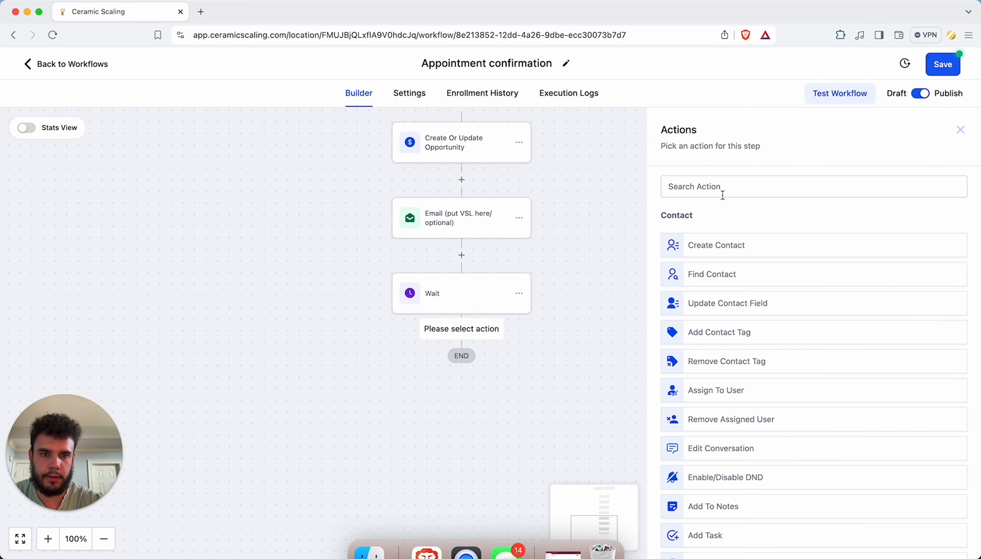
left_click(713, 192)
type("sms")
left_click(718, 229)
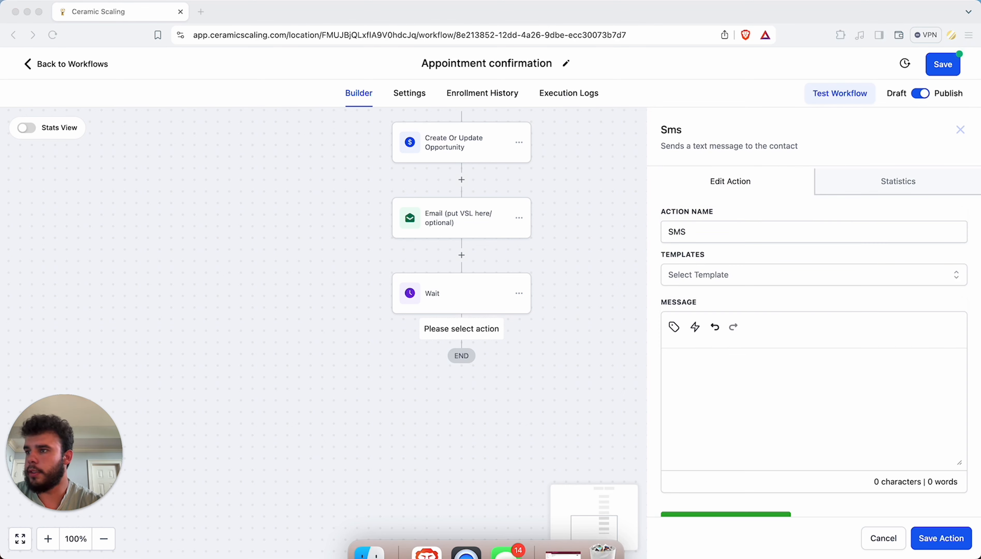
type("Hi {{contact.first_name}}! It's Stephen, Please watch the video I just sent to your email. I look forward to speaking with you in our appointmet!")
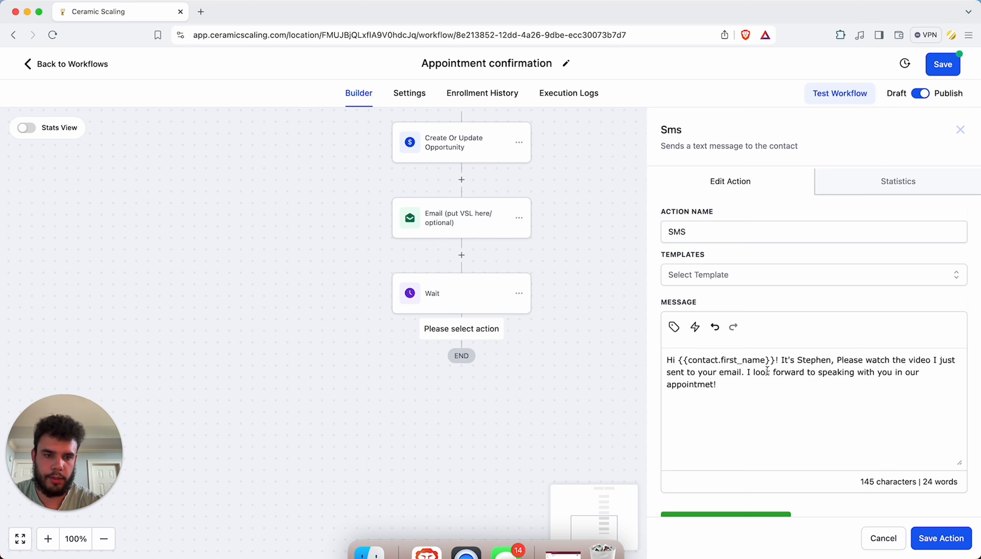
- Replace the {{contact.first_name}} placeholder in the SMS greeting with the User First Name custom value
left_click_drag(774, 359, 681, 362)
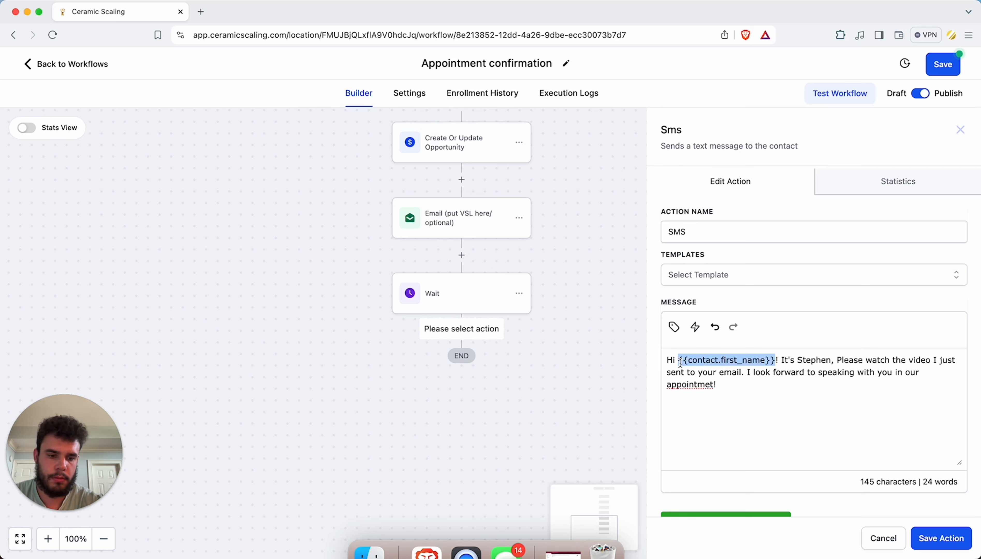
key("BackSpace")
left_click(673, 327)
left_click(641, 123)
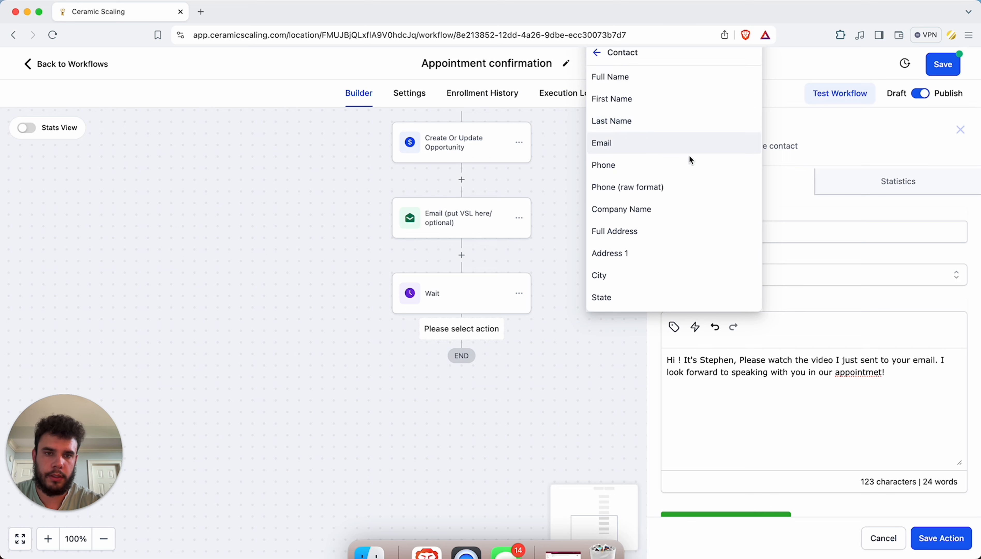
left_click(596, 53)
left_click(641, 145)
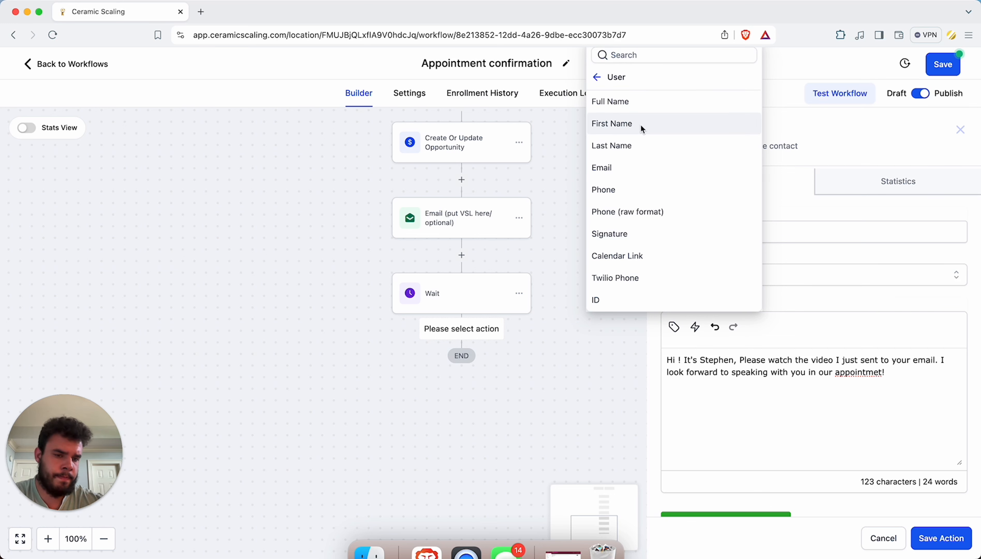
left_click(635, 123)
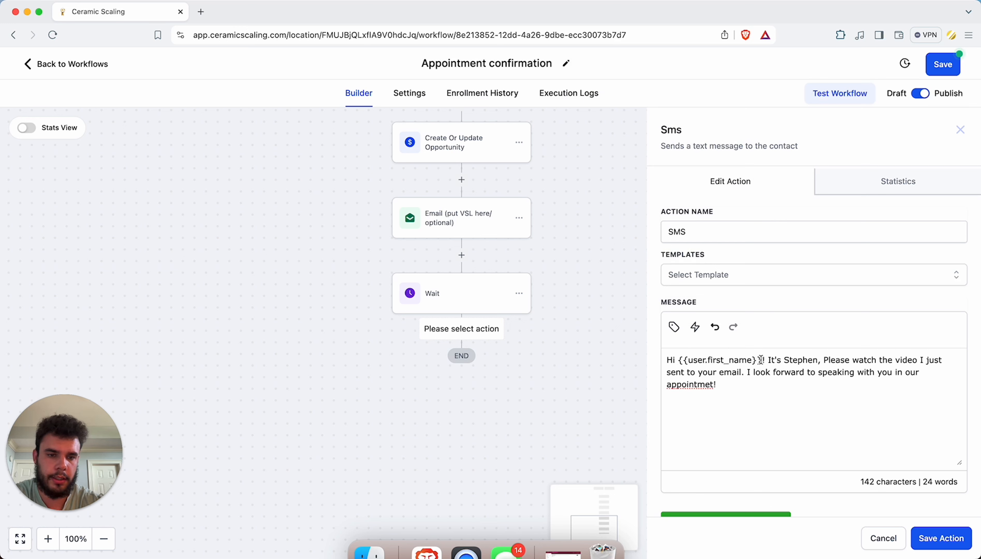
- Replace the {{user.first_name}} placeholder in the SMS greeting with the Contact First Name custom value
left_click_drag(762, 360, 679, 362)
key("BackSpace")
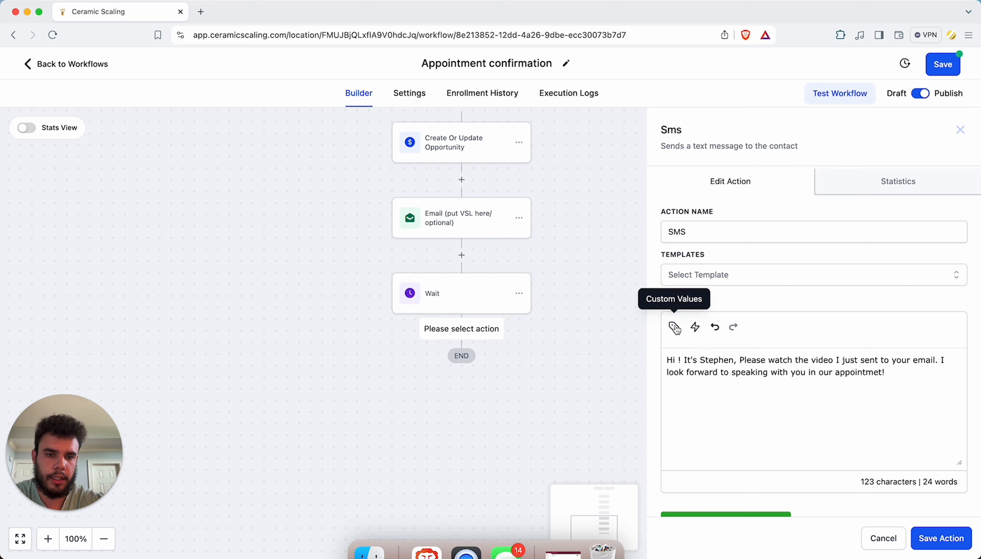
left_click(673, 326)
left_click(604, 76)
left_click(622, 123)
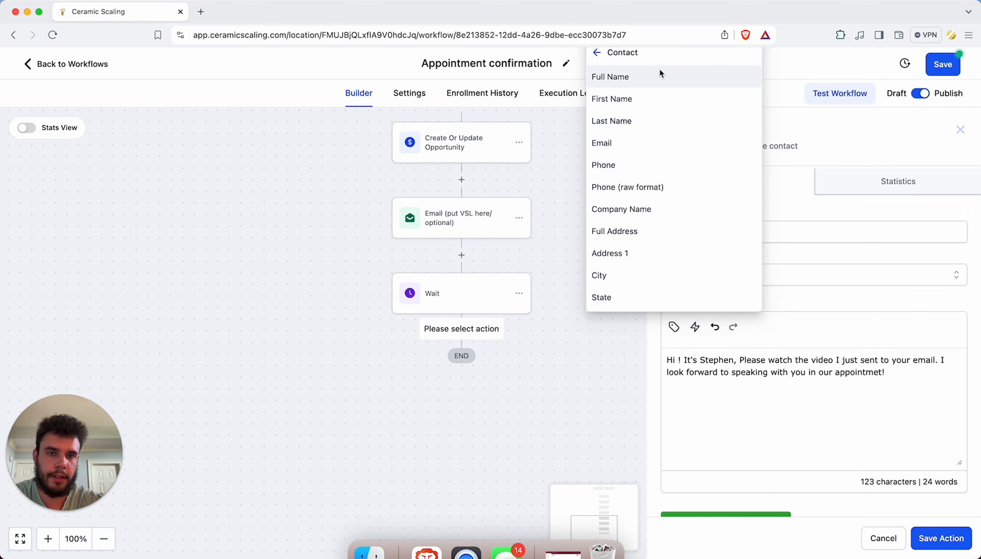
left_click(654, 97)
- Replace the sender's written name and comma after "It's" in the SMS message with the User First Name custom value
left_click_drag(833, 360, 796, 360)
key("BackSpace")
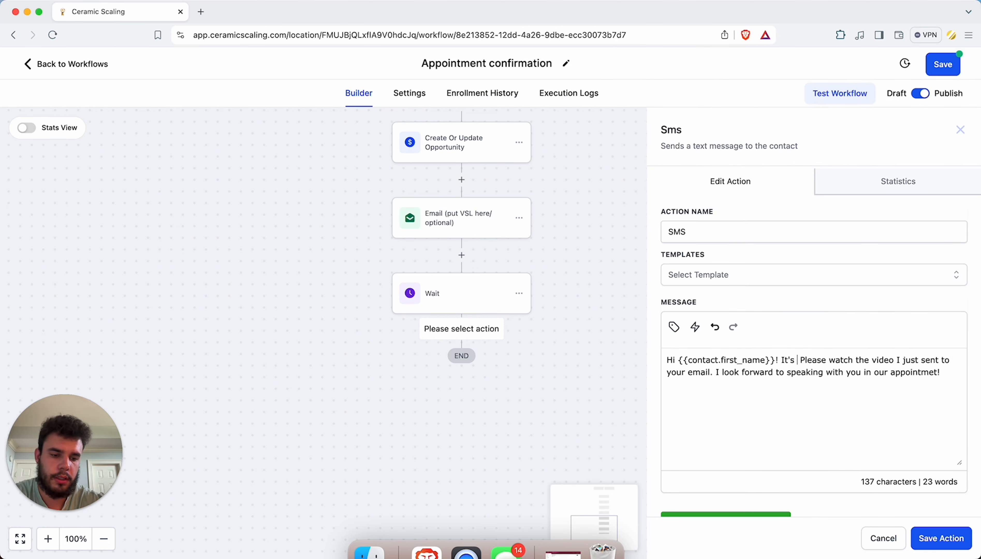
left_click(673, 326)
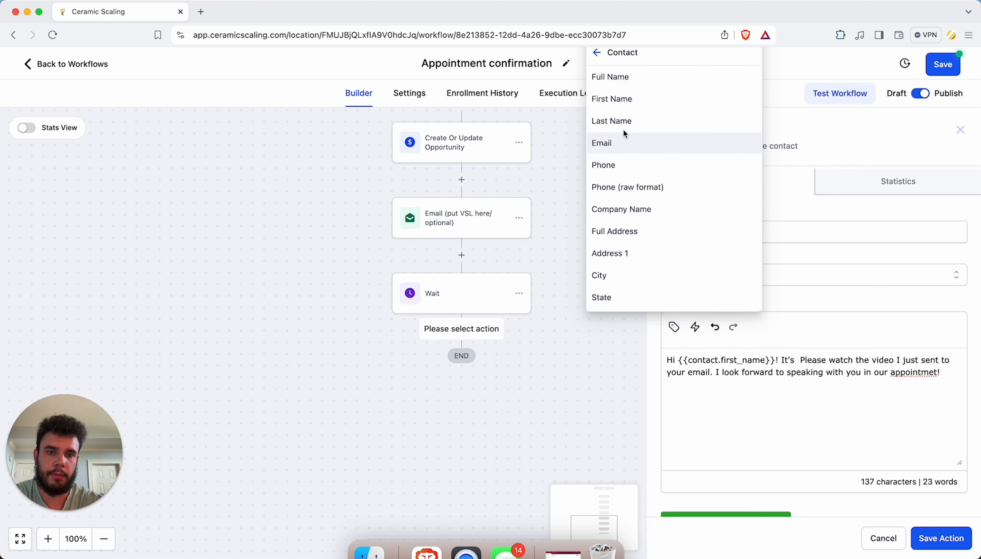
left_click(596, 53)
left_click(622, 145)
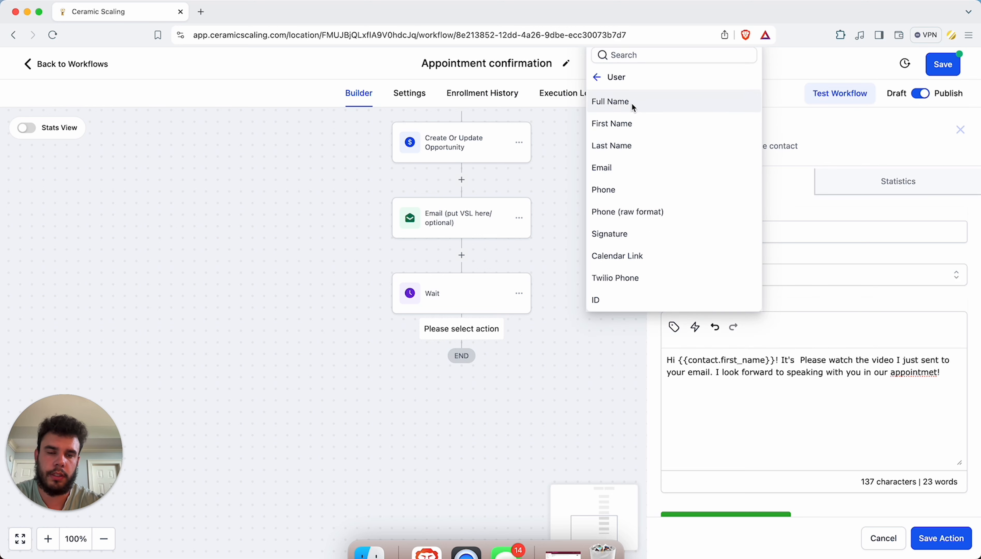
left_click(627, 123)
- Delete the sentence "Please watch the video I just sent to your email." from the SMS message and save the action
left_click_drag(794, 372, 885, 358)
key("BackSpace")
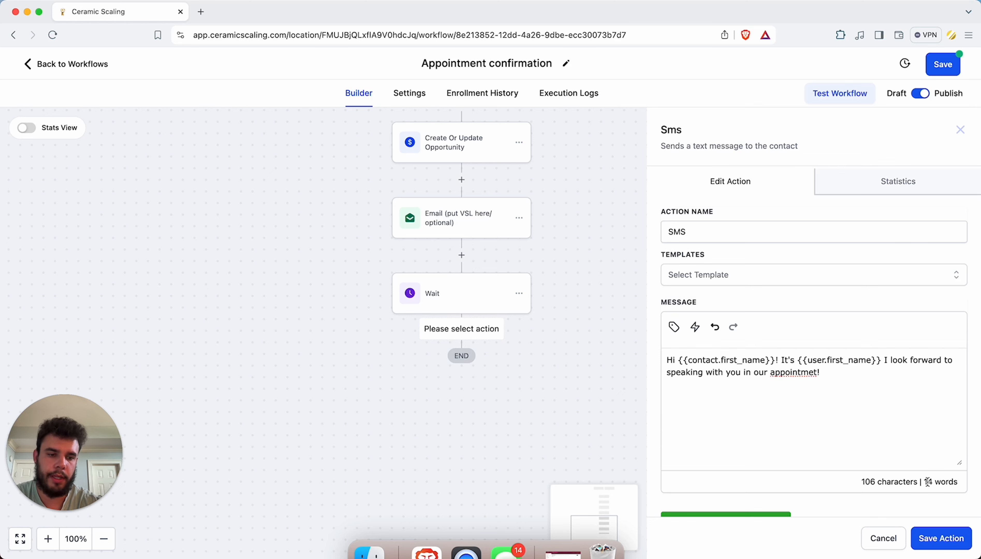
left_click(920, 536)
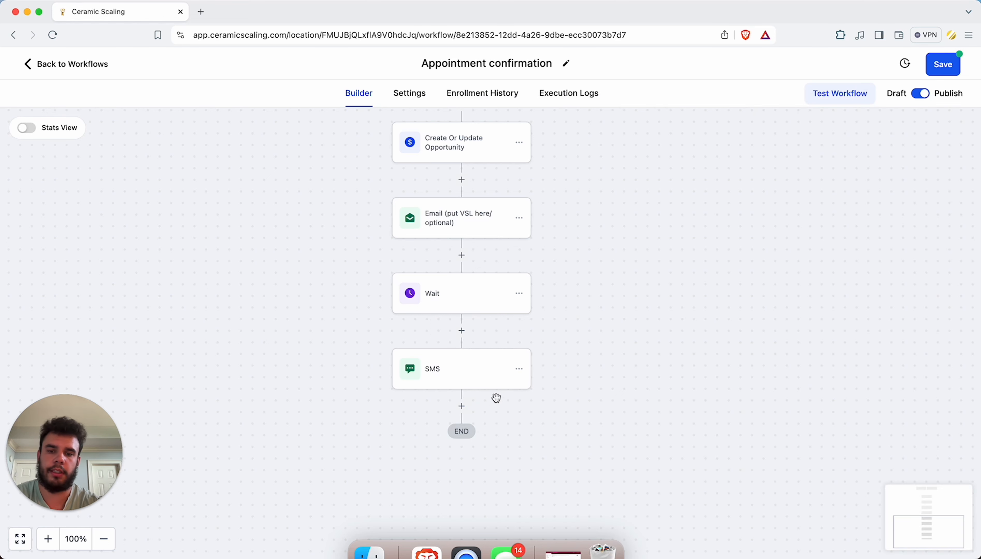
- Add a Wait action below the SMS action with a time delay of 0.6 minutes
left_click(461, 405)
type("wait")
left_click(720, 235)
left_click(510, 309)
key("BackSpace")
type(".6")
left_click(590, 317)
left_click(777, 449)
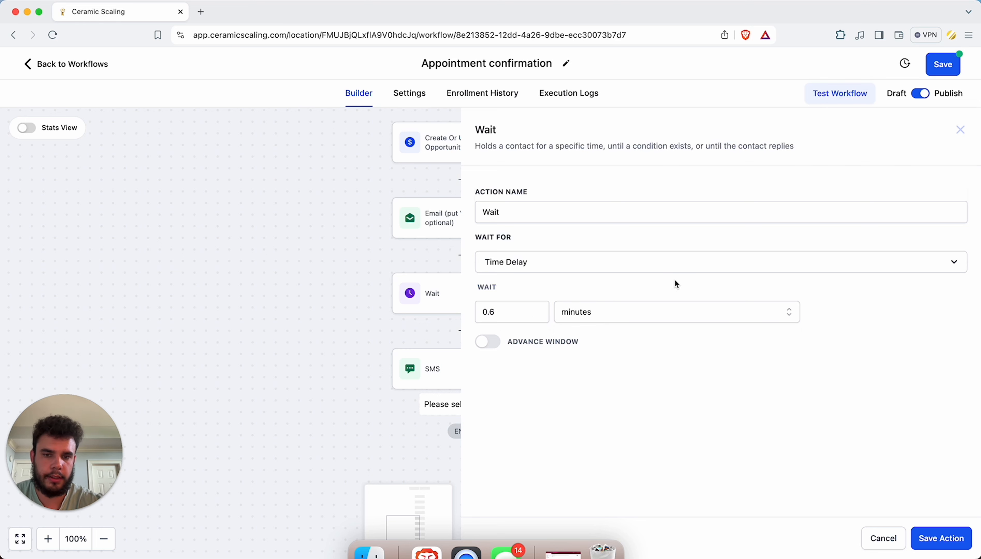
- Name the new Wait action "6 sec Wait" and save it
left_click(483, 212)
type("6 sec")
left_click(937, 540)
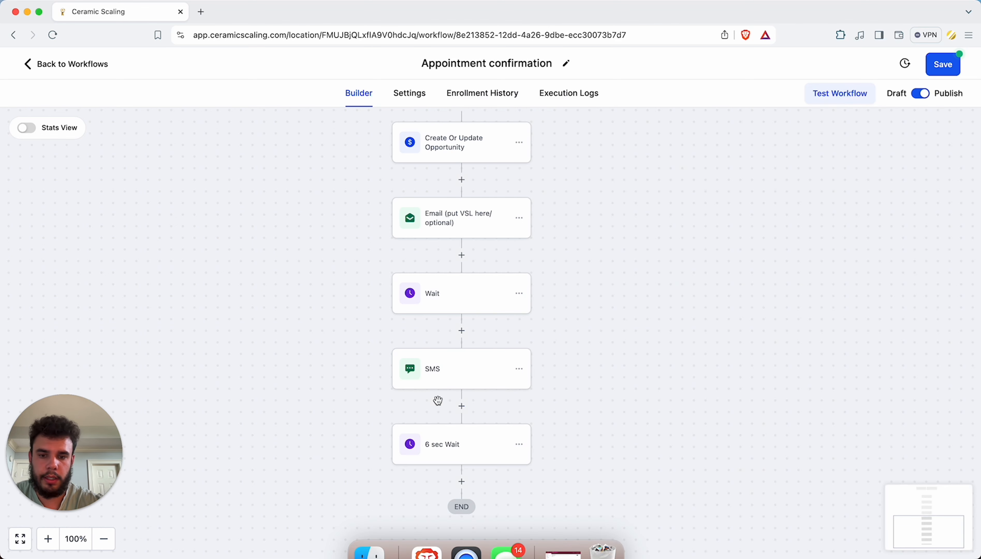
- Add a Send SMS action with the message "*appointment" below the 6 sec Wait and save it
scroll(452, 389, "down", 4)
left_click(462, 384)
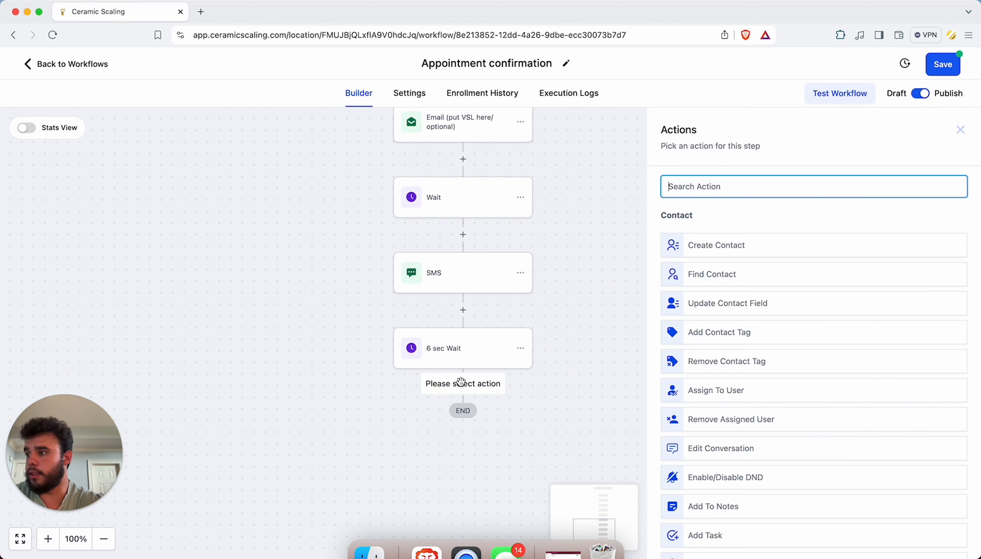
type("sms")
left_click(700, 250)
left_click(691, 359)
type("app")
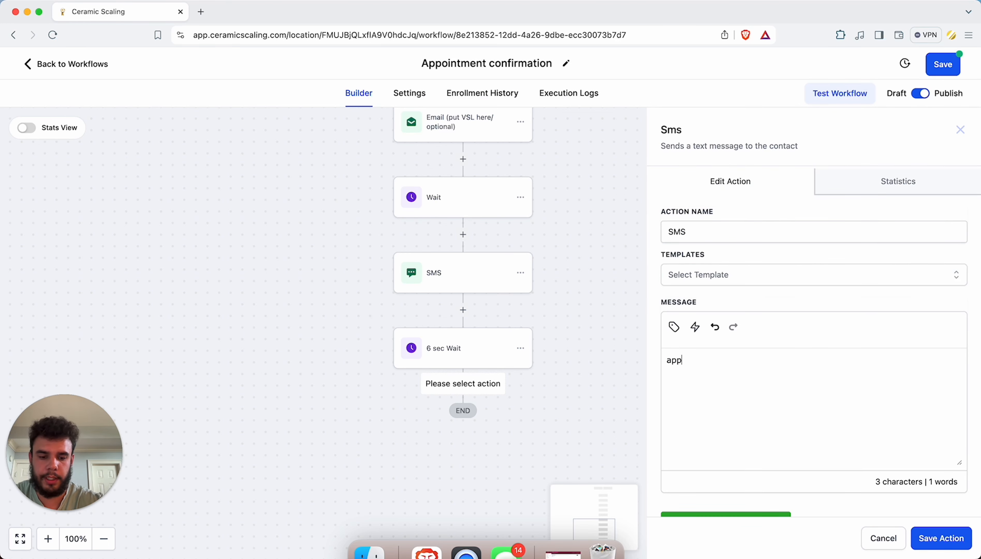
type("ointment")
left_click(666, 361)
type("*")
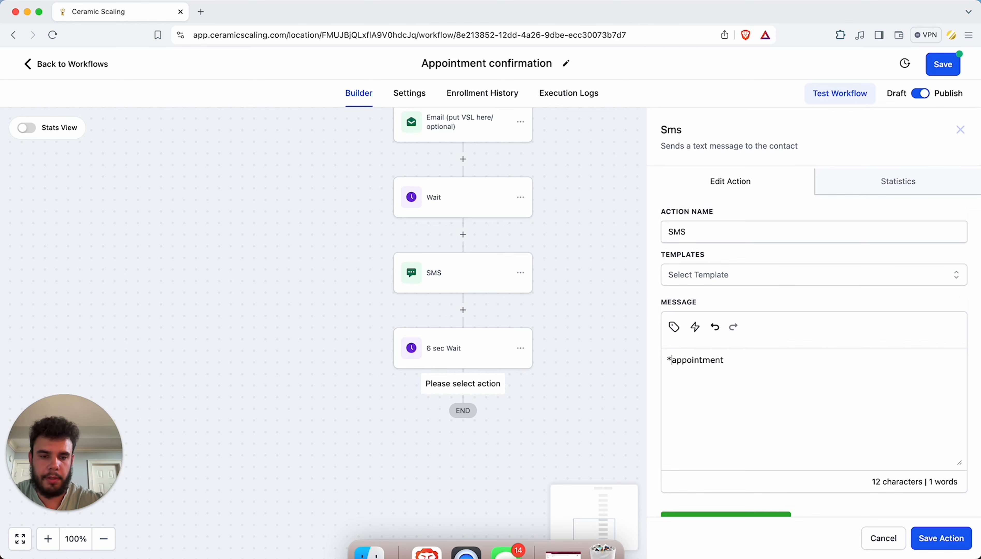
left_click(926, 543)
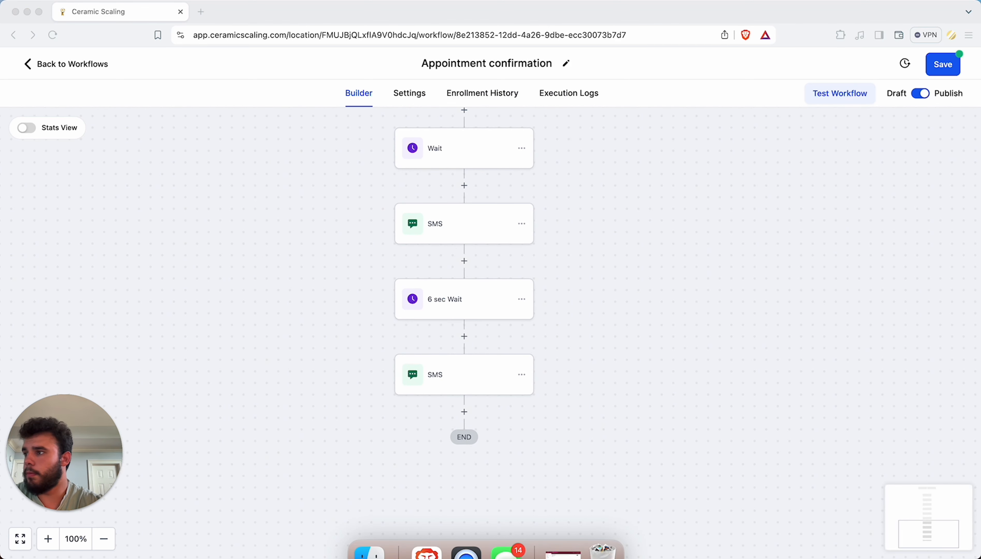
- Add another Wait action below the "*appointment" SMS and save it
left_click(464, 411)
type("wait")
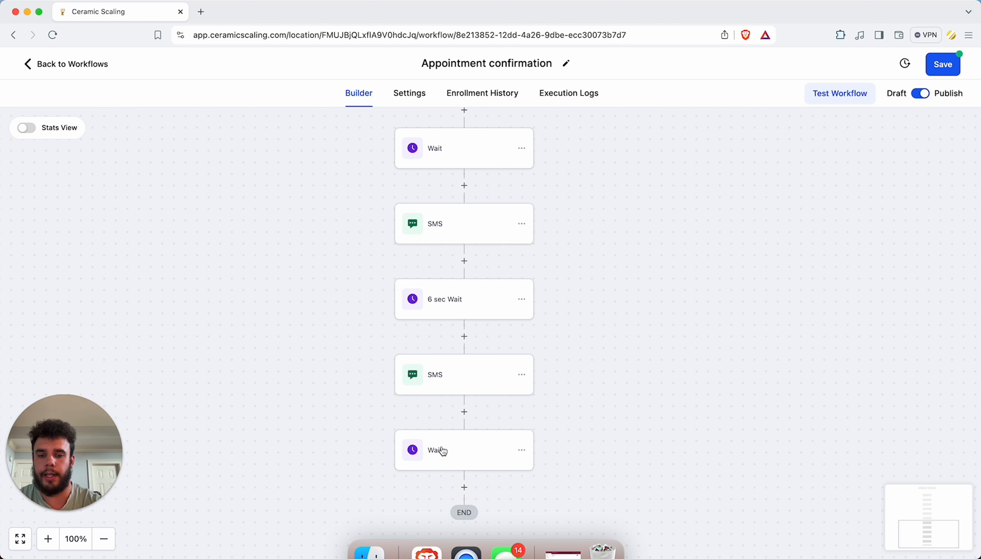
left_click(437, 450)
left_click(923, 541)
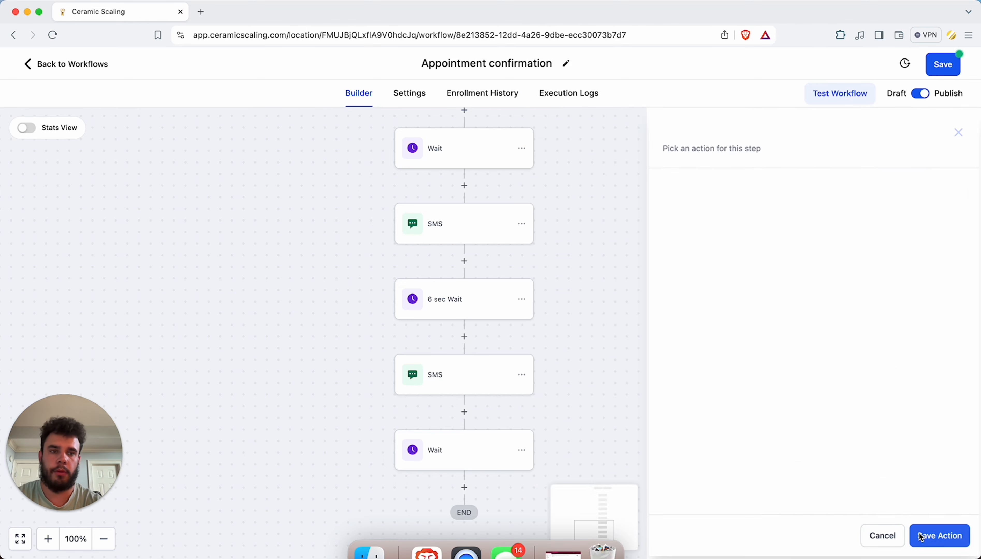
- Set the last Wait action to wait until 24 hours before the Event / Appointment time and save it
scroll(570, 382, "down", 2)
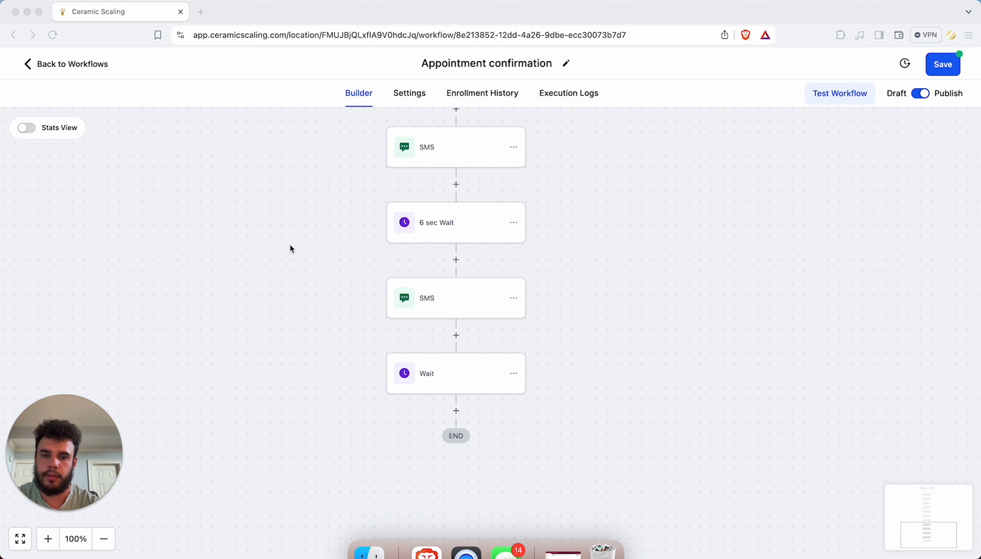
left_click(437, 368)
left_click(526, 270)
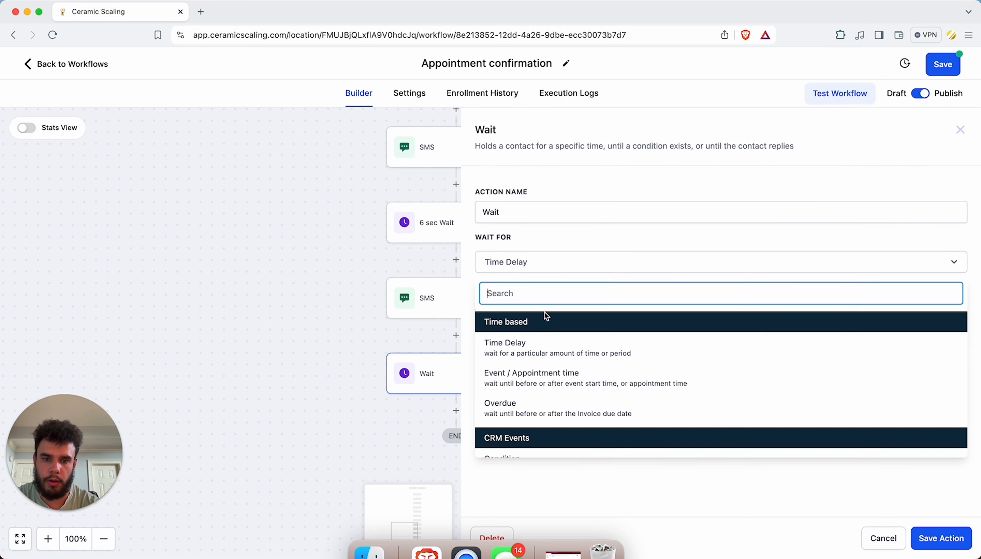
left_click(532, 377)
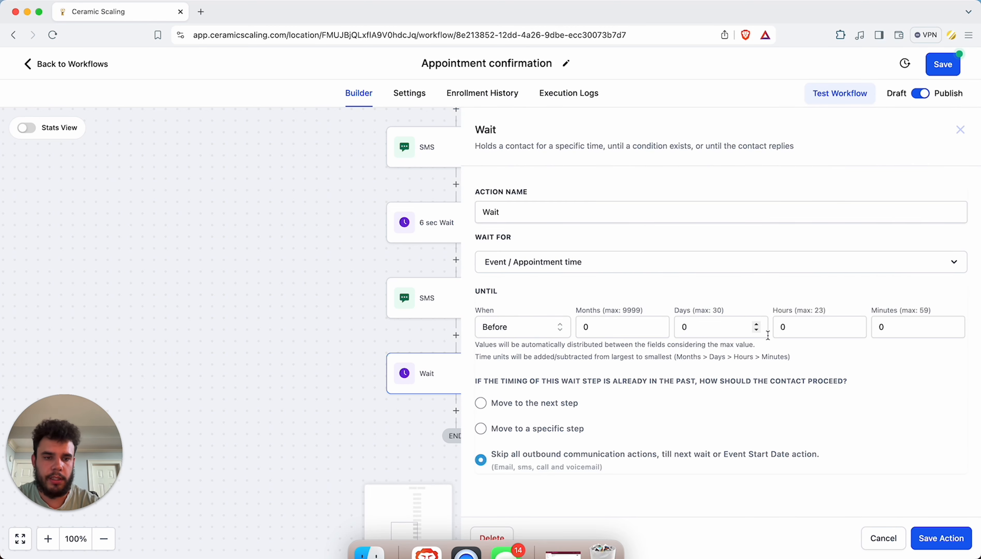
left_click(791, 328)
type("24")
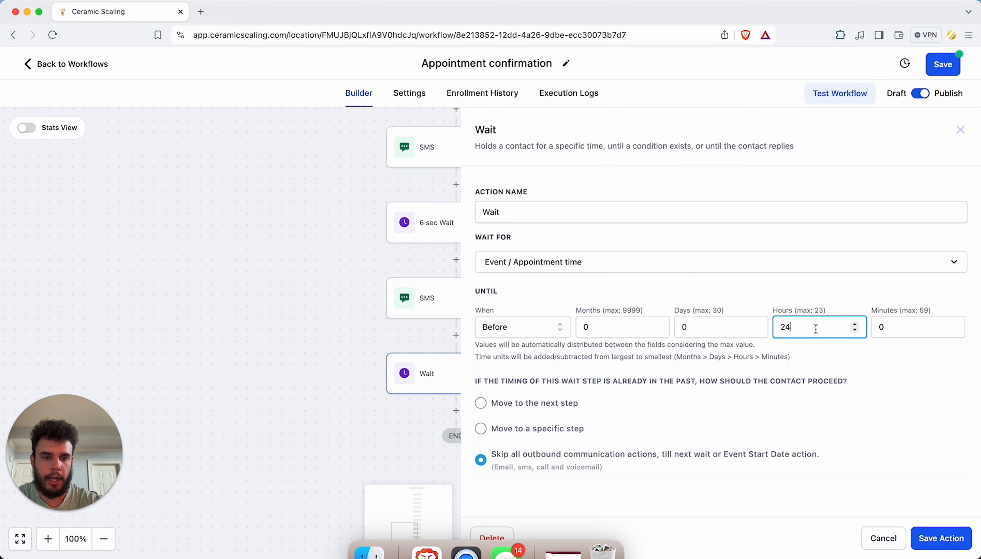
left_click(926, 537)
- Review how the last Wait action handles contacts whose timing is already in the past, and close it without changes
left_click(462, 374)
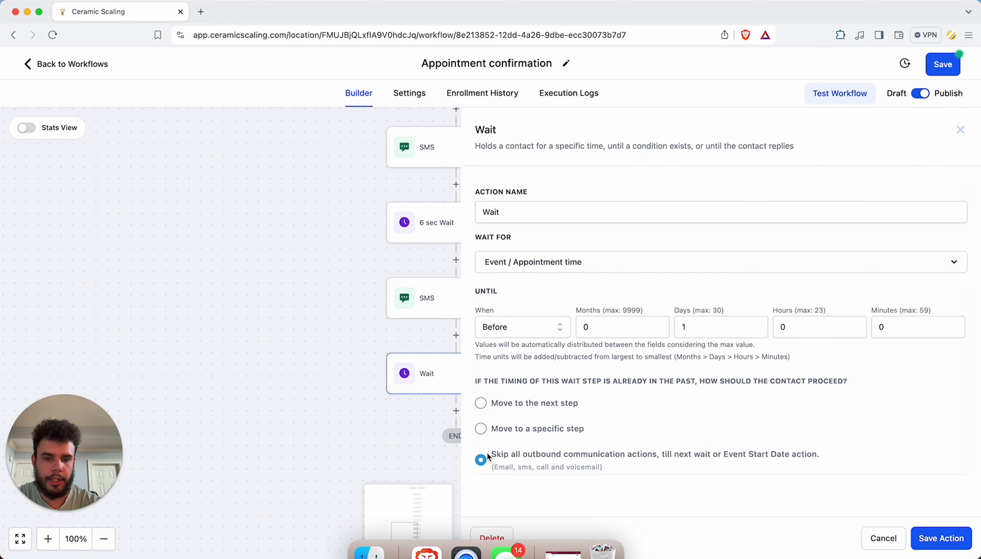
left_click_drag(528, 456, 729, 464)
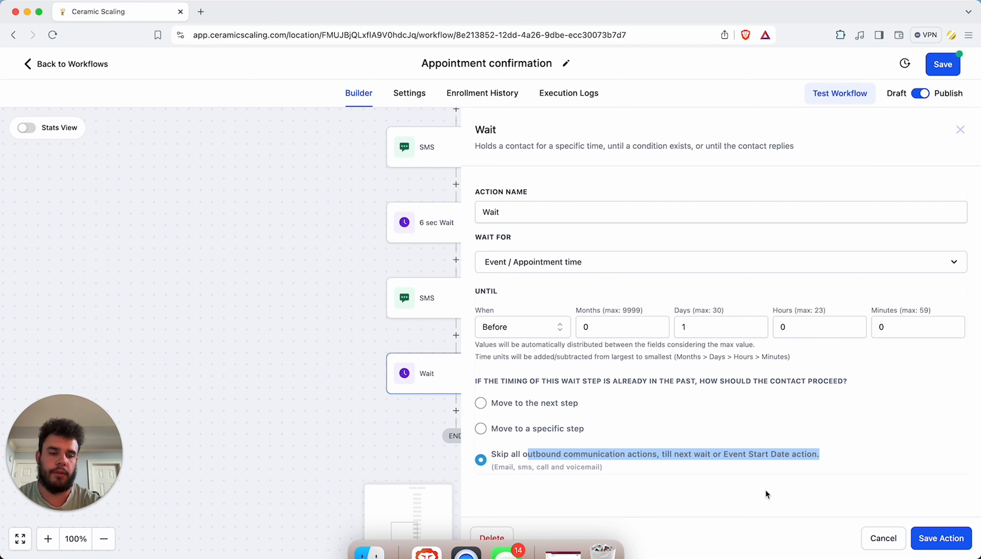
left_click(881, 541)
- Below the Wait, add a Send SMS action: "Hey {{contact.first_name}}, just organizing my tommorrow and I see that we chat around this time, does that still work?"
left_click(456, 411)
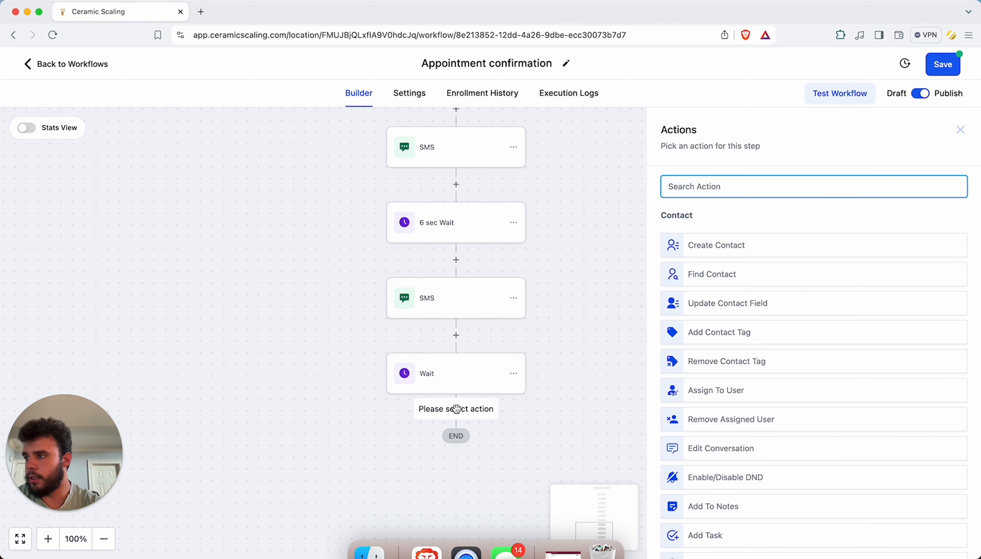
type("sms")
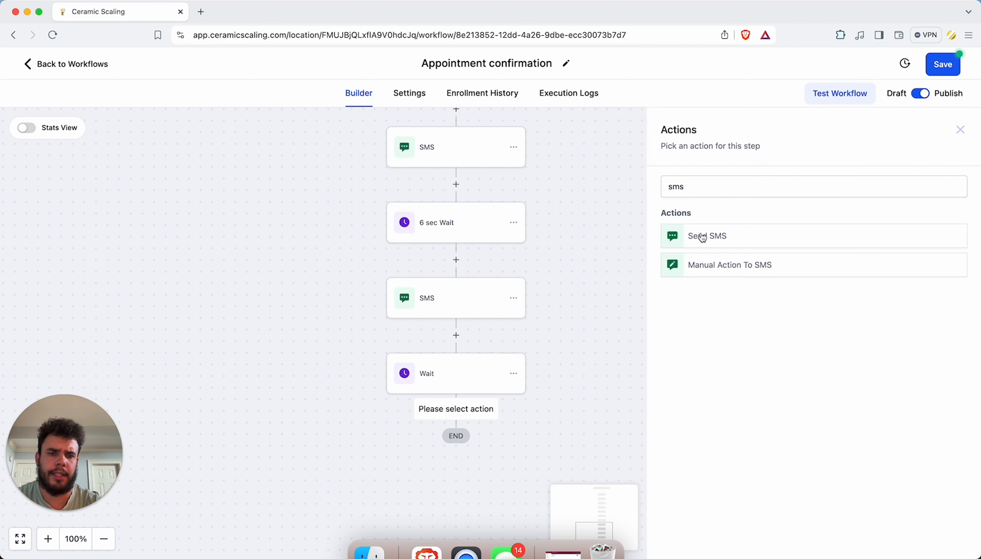
left_click(701, 233)
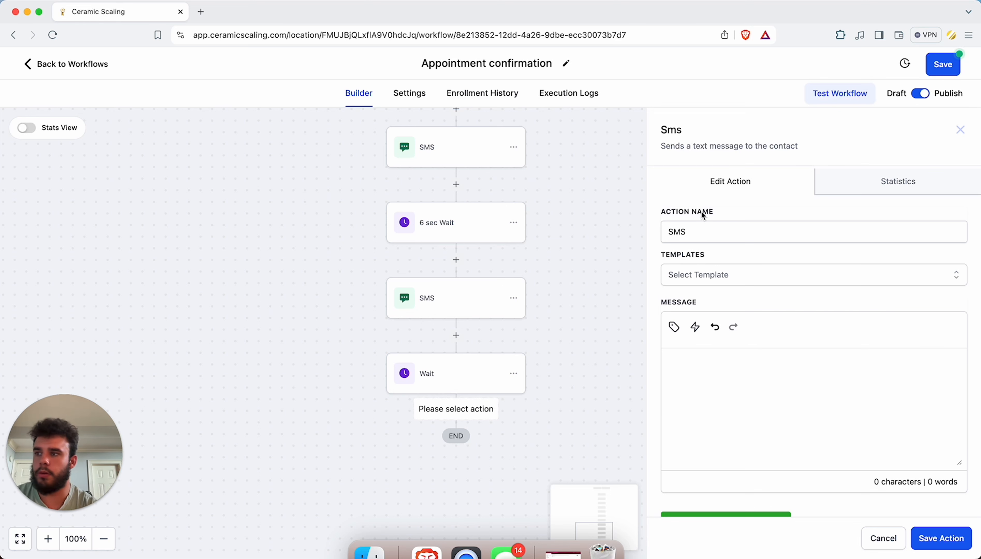
left_click(678, 372)
type("Hey {{contact.first_name}}, just organizing my tommorrow and I see that we chat around this time, does that still work?")
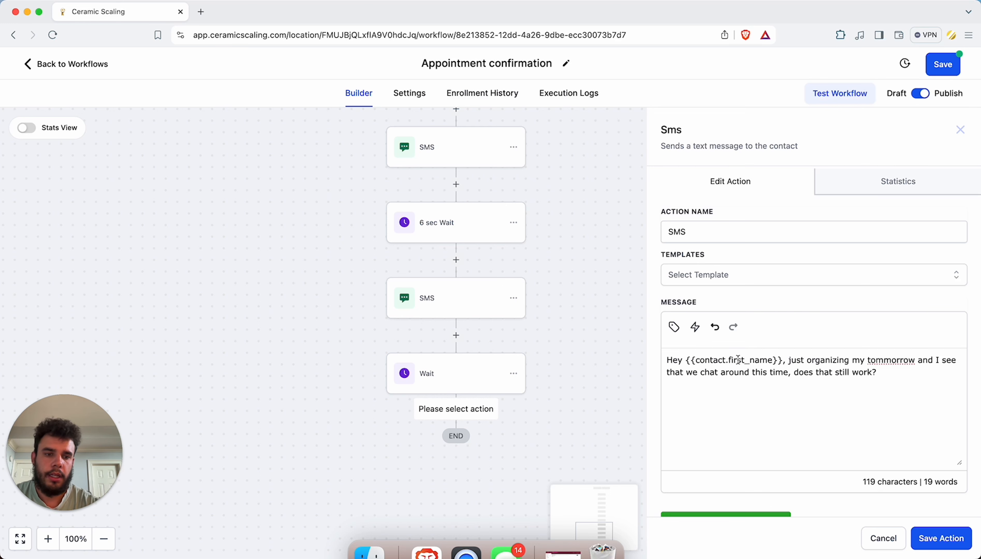
- Correct "tommorrow" to "tomorrow" in the SMS message and save the action
left_click(883, 360)
key("BackSpace")
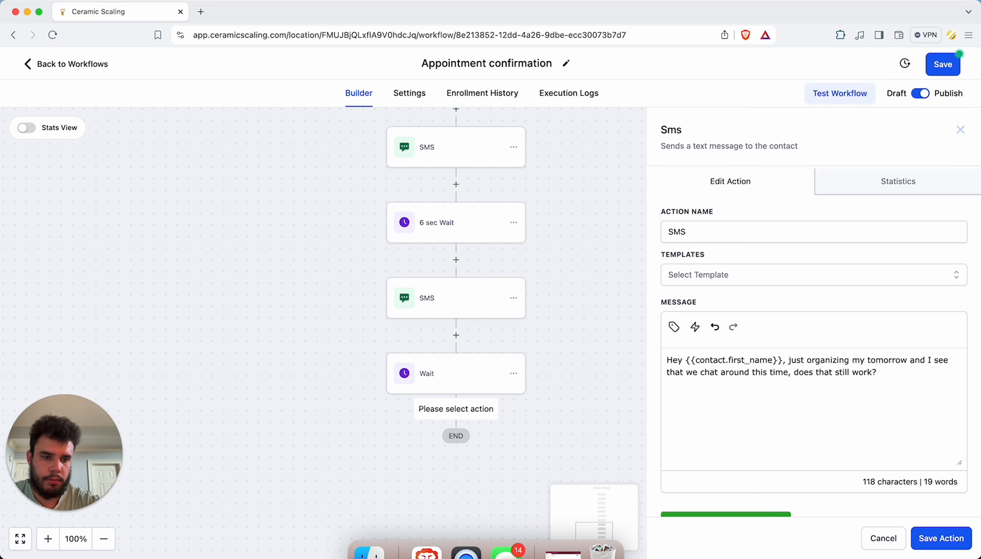
left_click(940, 537)
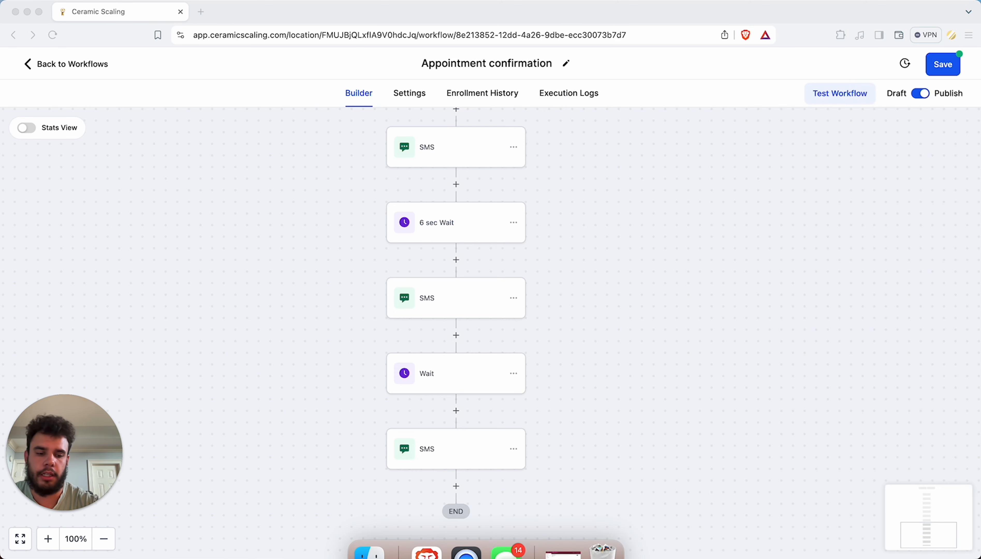
scroll(501, 234, "down", 3)
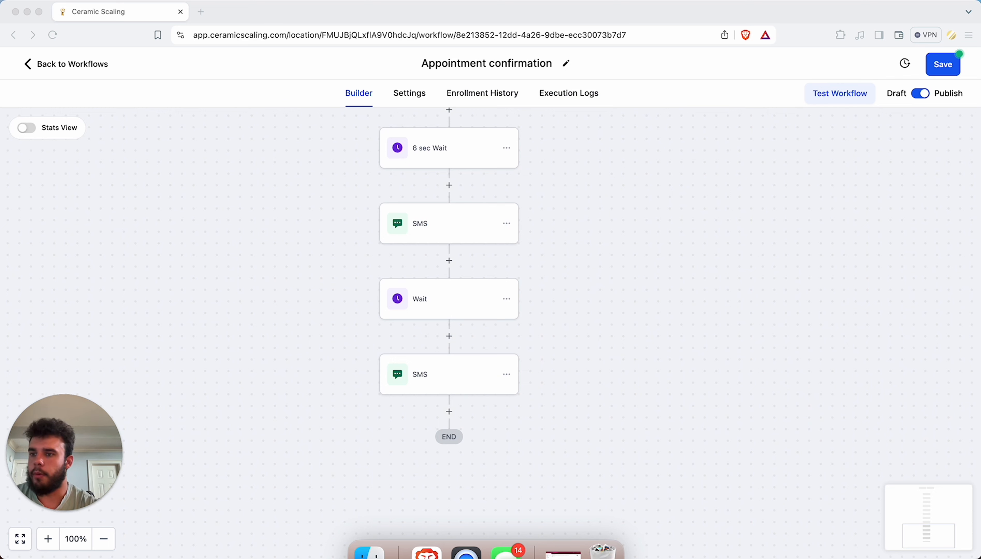
- Add a Wait action below the last SMS at the end of the workflow
left_click(449, 409)
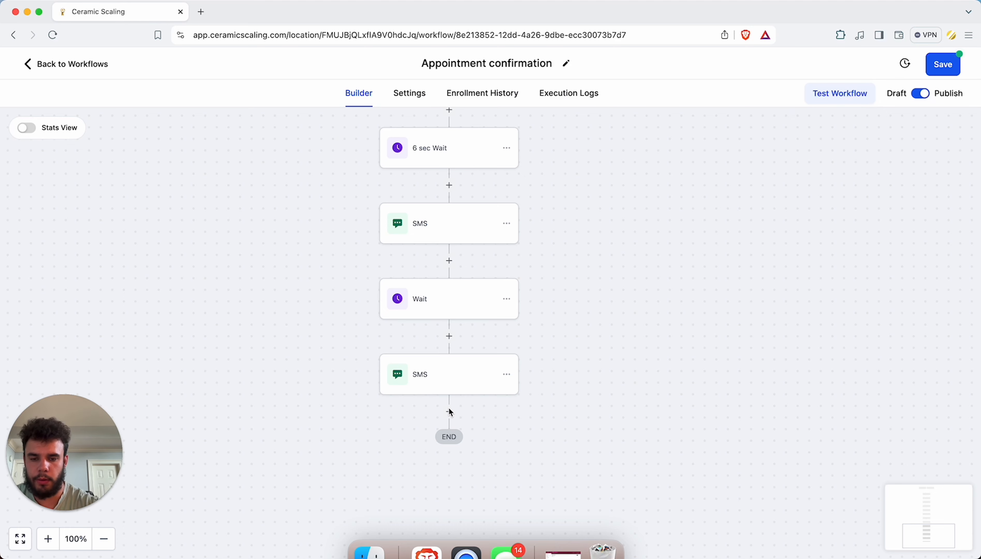
left_click(449, 411)
type("wait")
left_click(702, 242)
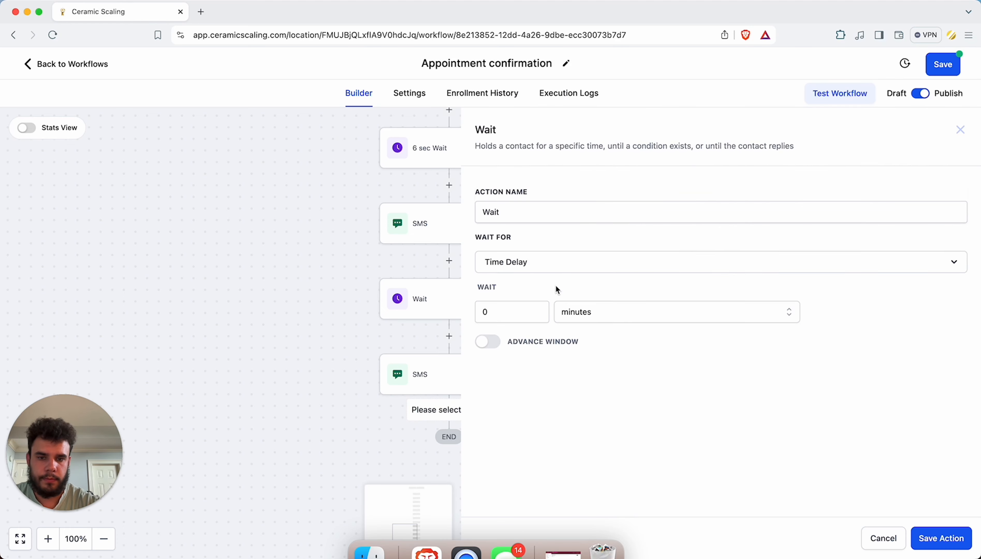
- Set the new Wait action to wait until 12 hours before the Event / Appointment time and save it
left_click(518, 313)
key("BackSpace")
type("1")
left_click(577, 270)
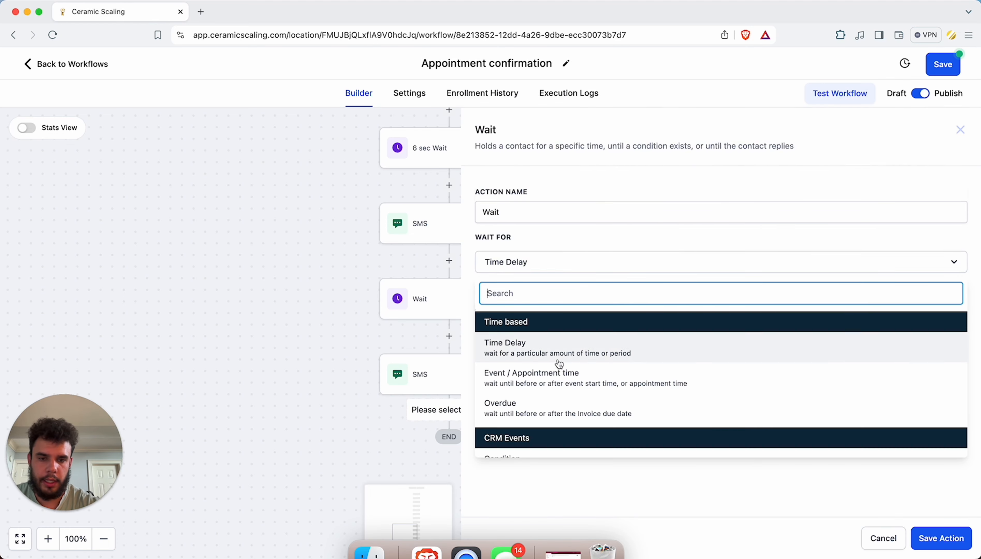
scroll(576, 382, "down", 2)
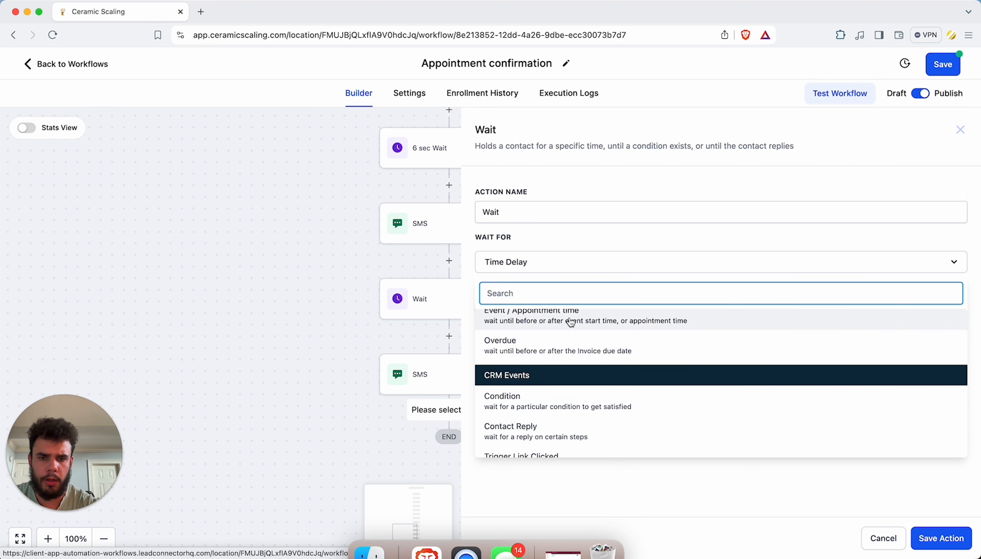
left_click(571, 322)
left_click(796, 327)
key("BackSpace")
type("12")
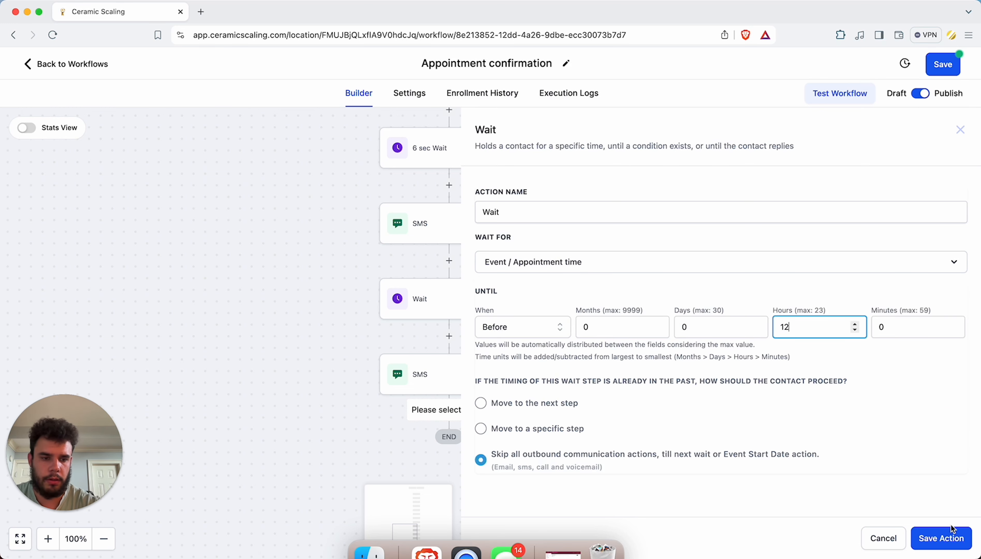
left_click(946, 536)
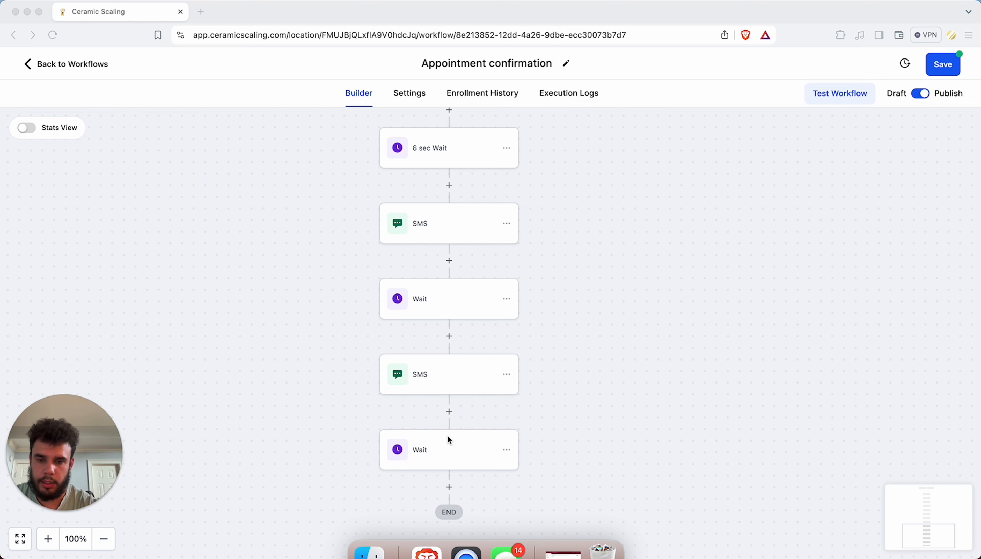
- Below the new Wait, add a Send Email action and paste the copied appointment reminder text as its message
left_click(449, 486)
left_click(705, 187)
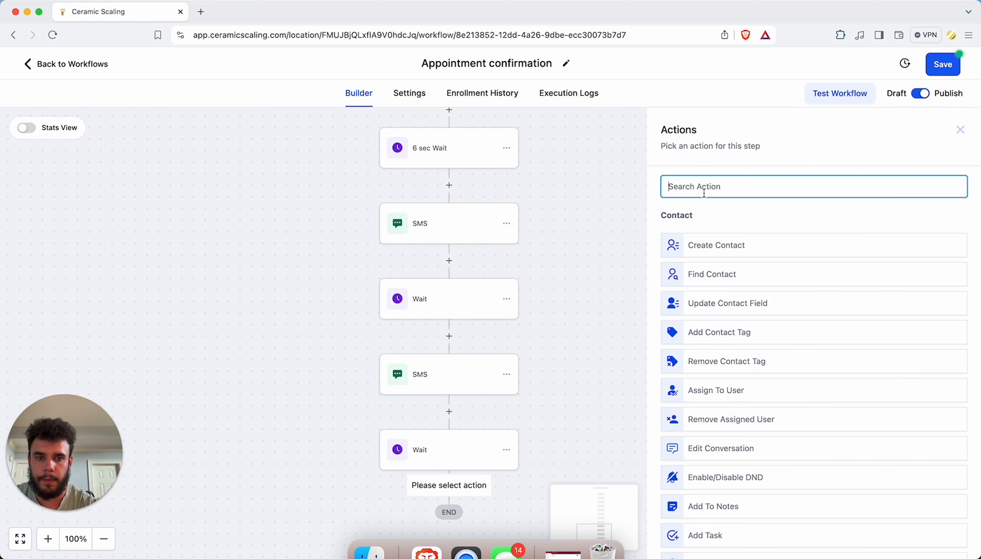
type("email")
left_click(728, 246)
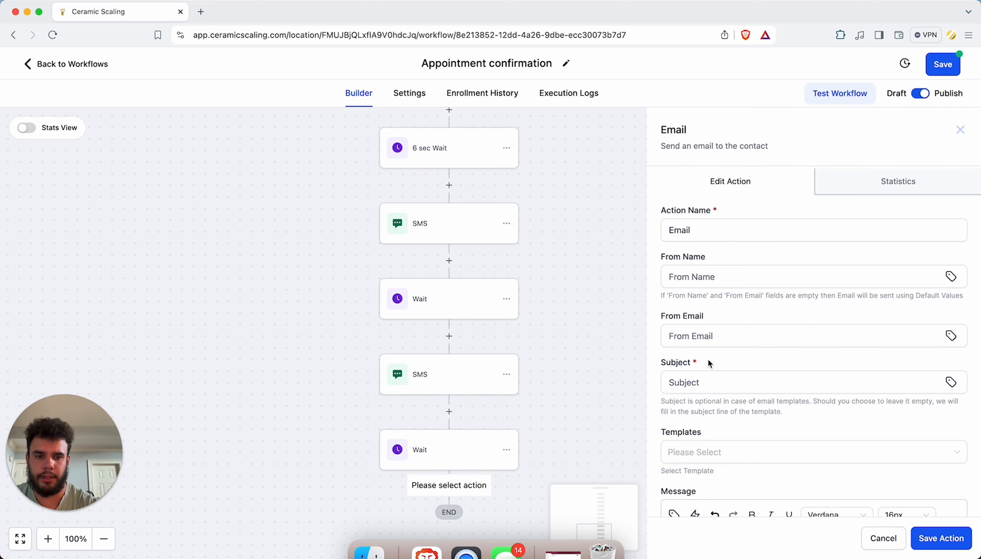
scroll(700, 339, "down", 5)
left_click(694, 313)
key("super+v")
- Shorten the first two agenda points of the email to "Identify your biggest challenges" and "See how we can help you"
scroll(694, 309, "up", 3)
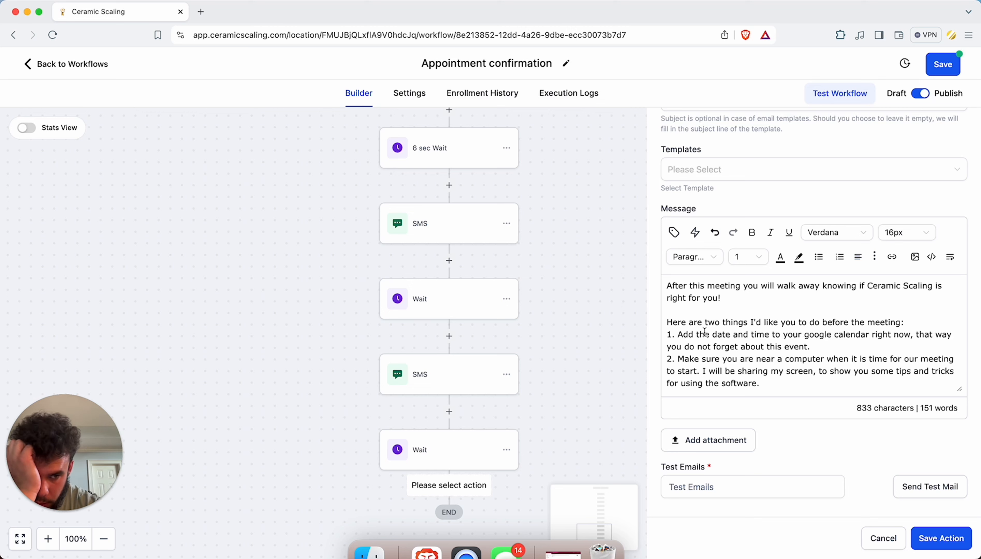
scroll(729, 343, "down", 2)
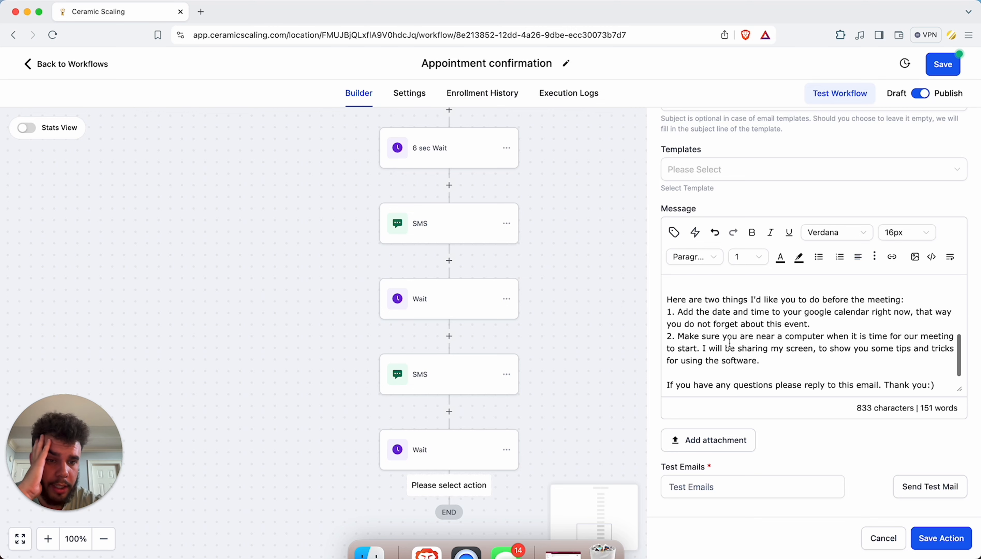
scroll(759, 334, "down", 1)
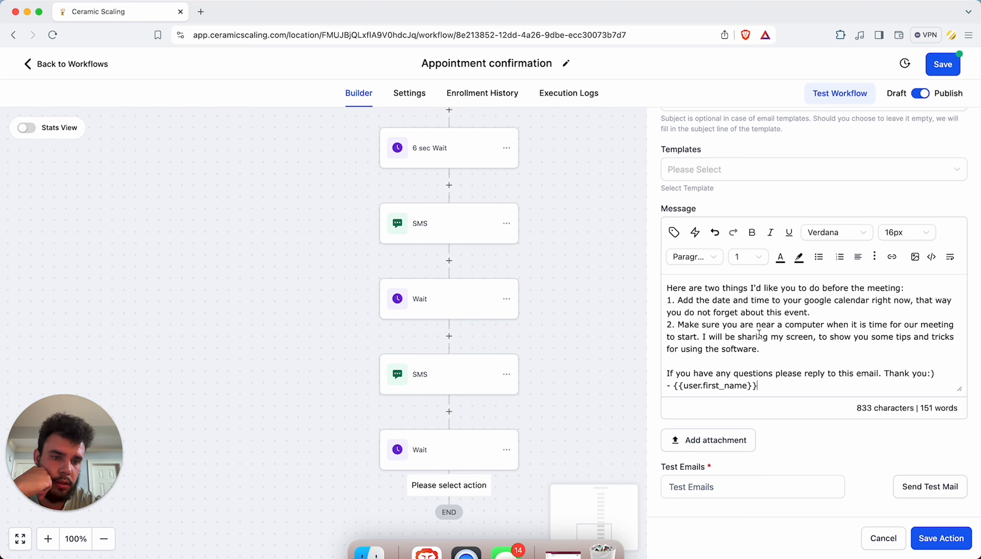
scroll(758, 334, "up", 5)
scroll(691, 316, "down", 1)
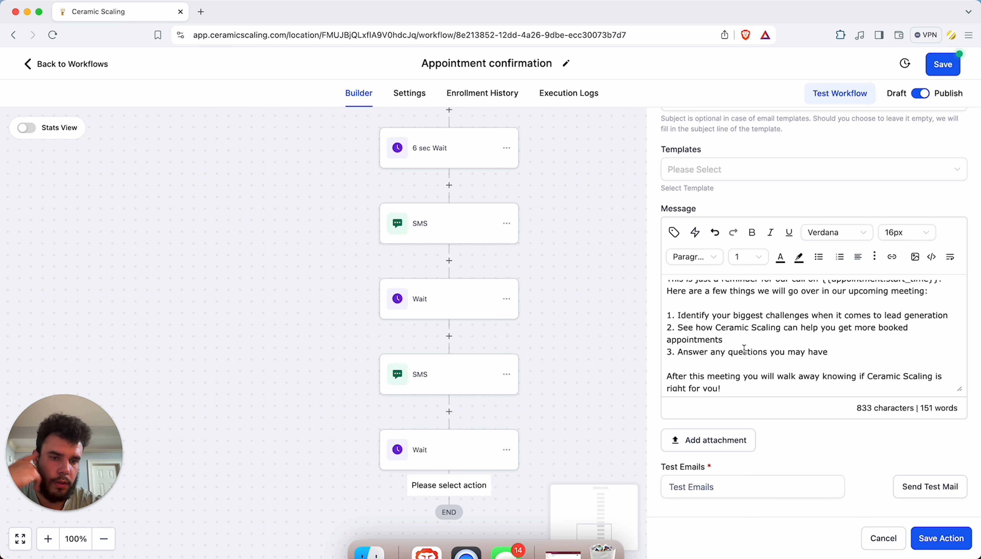
left_click_drag(716, 328, 867, 337)
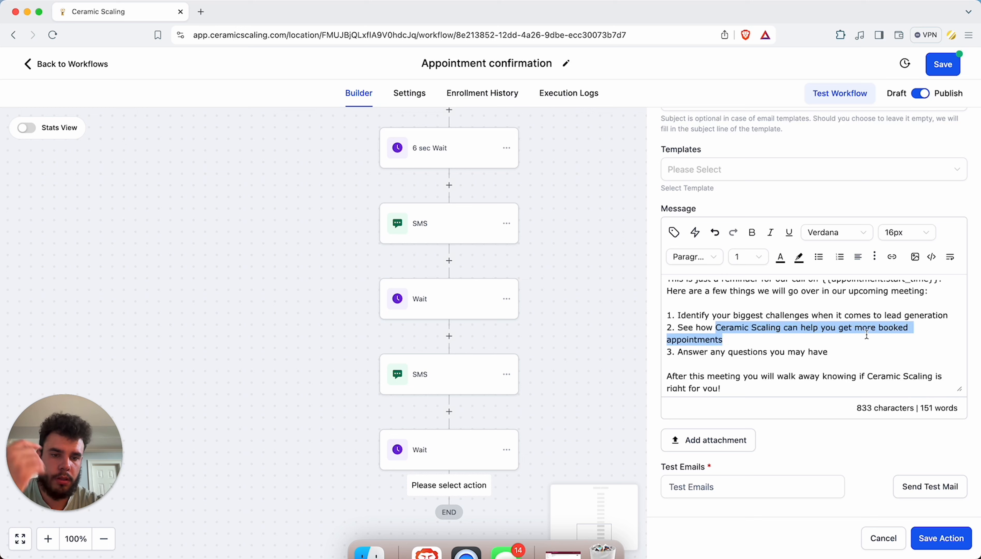
type("we can help you")
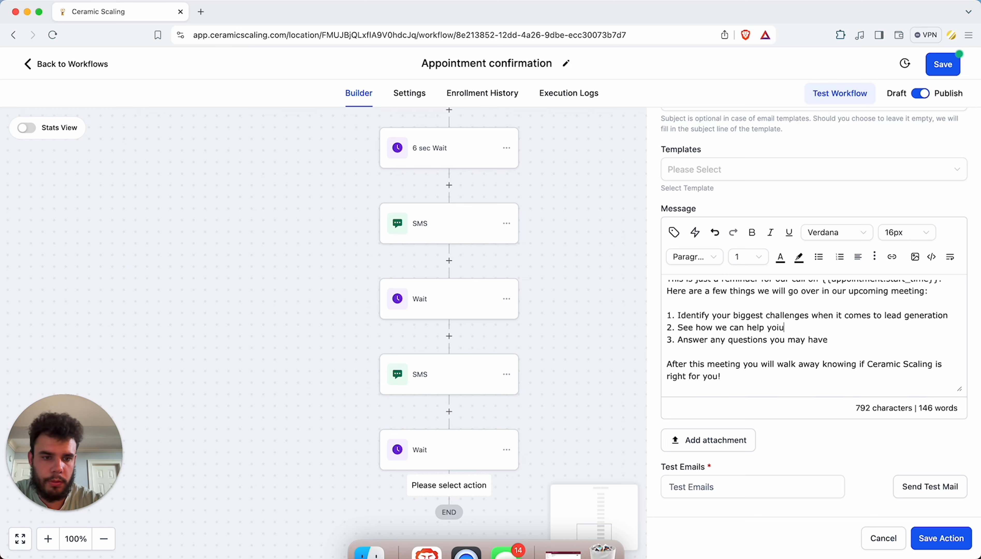
left_click_drag(809, 316, 947, 315)
key("BackSpace")
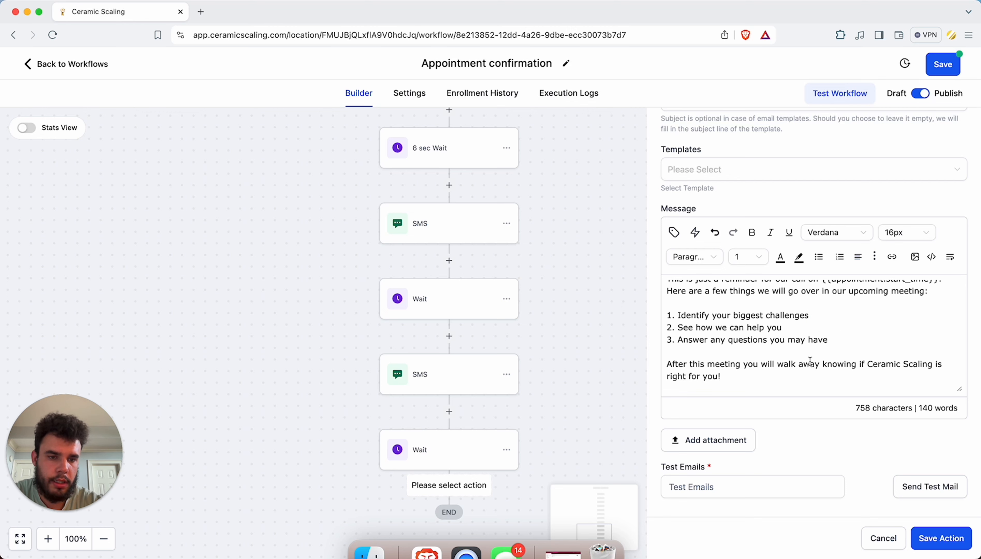
- Replace "Ceramic Scaling" with "our program" in the email sentence that begins "After this meeting you will walk away knowing"
scroll(809, 362, "up", 1)
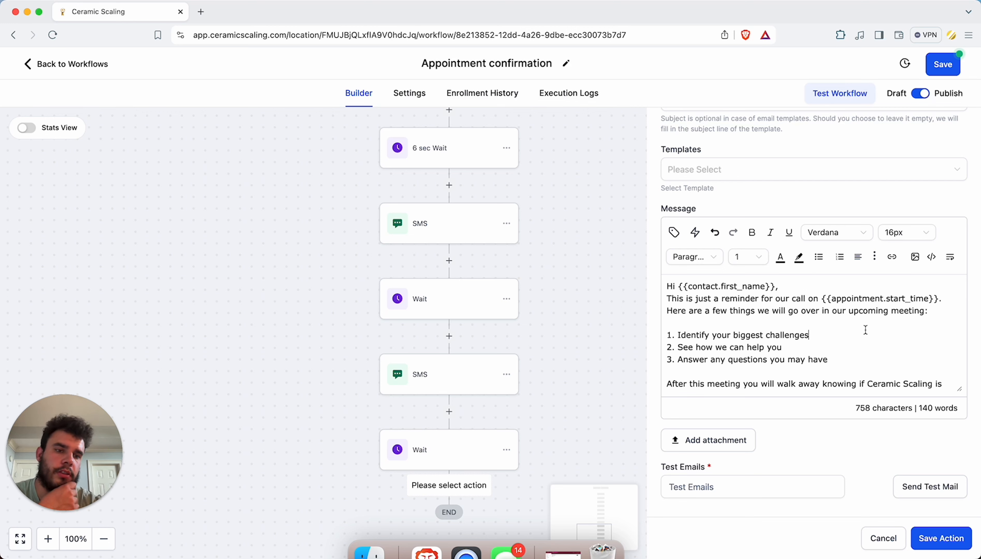
scroll(801, 341, "down", 1)
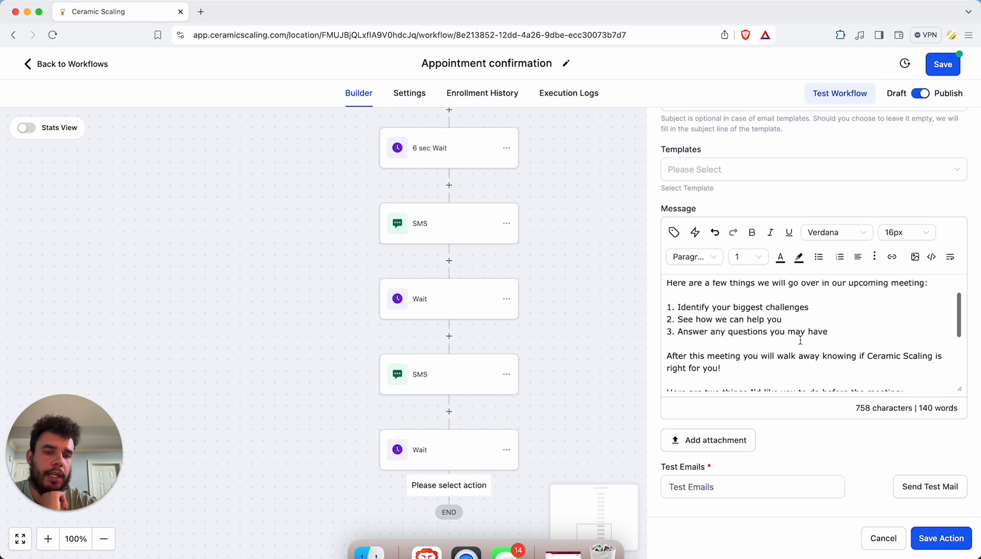
scroll(834, 358, "down", 3)
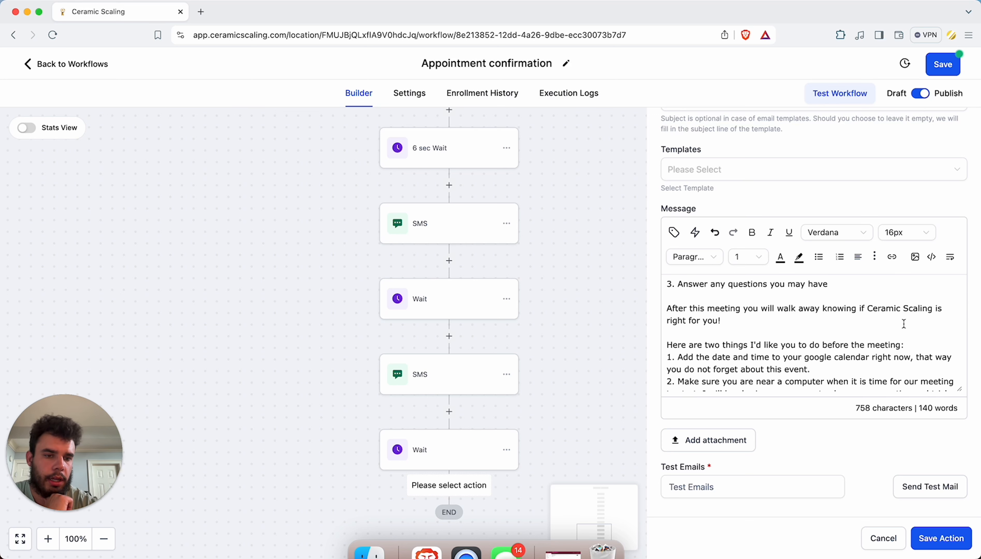
left_click_drag(867, 309, 928, 309)
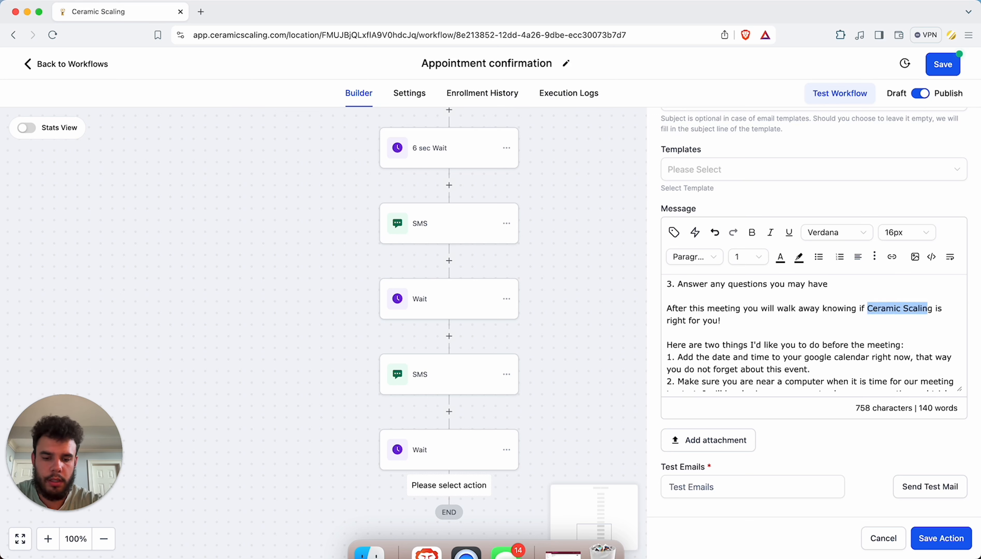
type("our program")
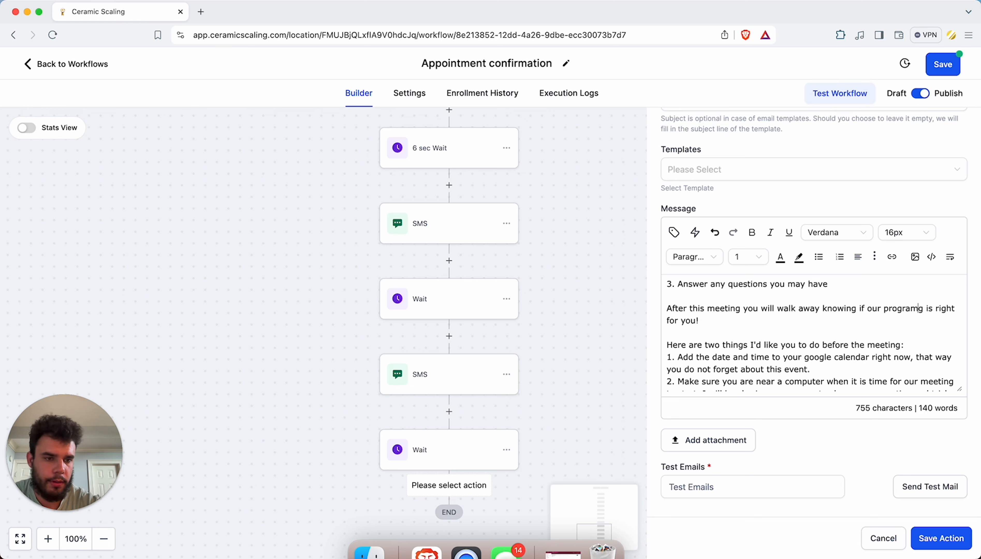
key("Delete")
- Fill the email subject with the siren emoji and "Appointment with", the host's first name, and "Reminder"
scroll(857, 315, "down", 3)
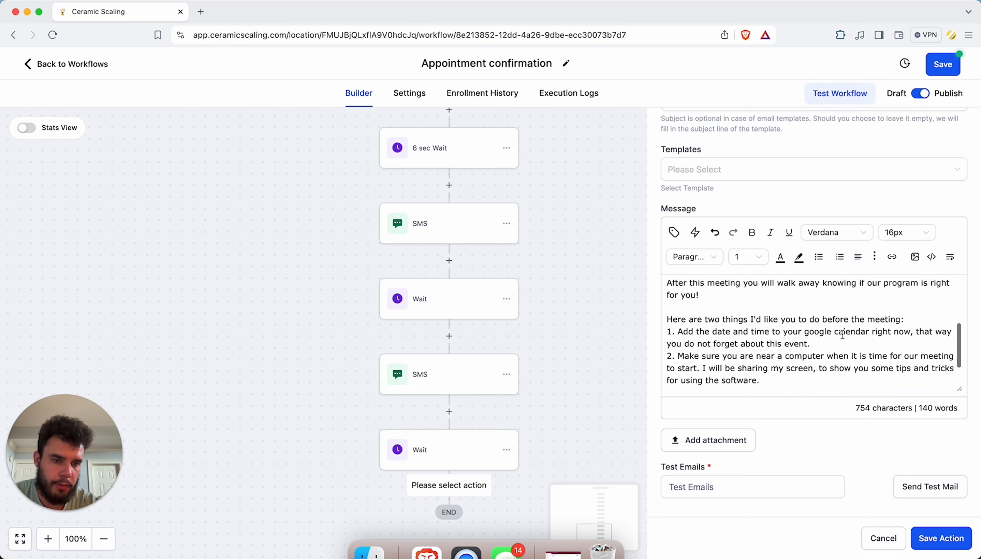
scroll(841, 334, "down", 2)
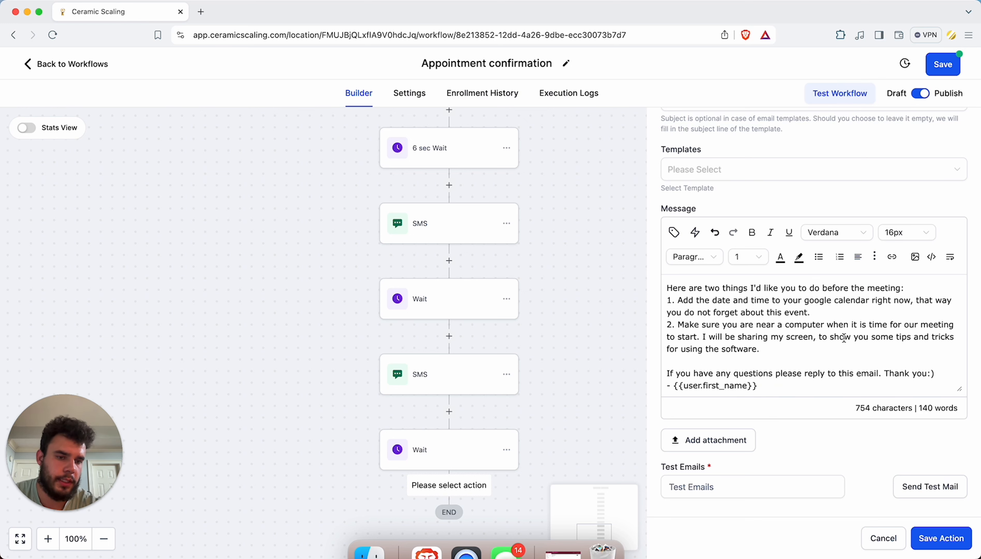
scroll(788, 397, "up", 6)
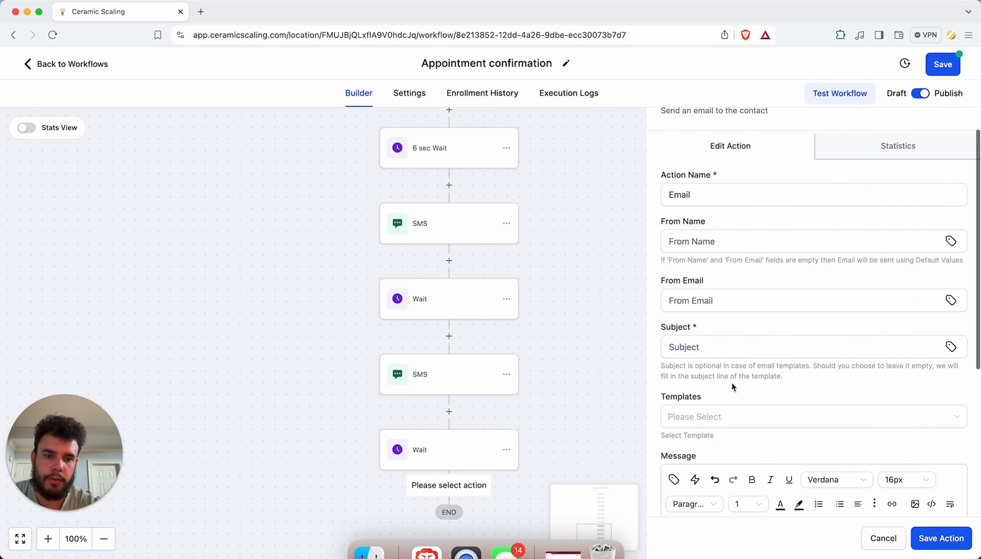
left_click(705, 342)
key("super+Tab")
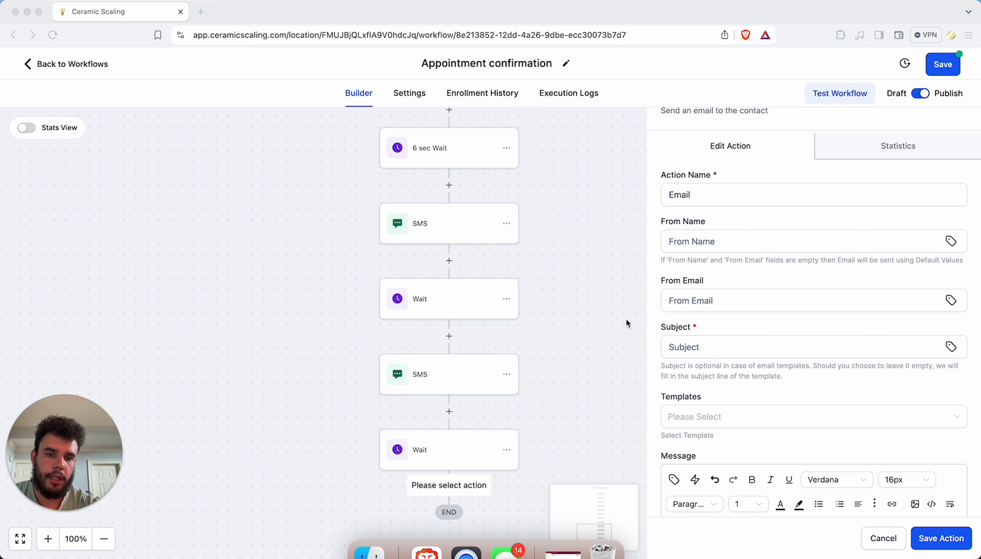
left_click(698, 344)
type("📅Appointment with Stephen Reminder")
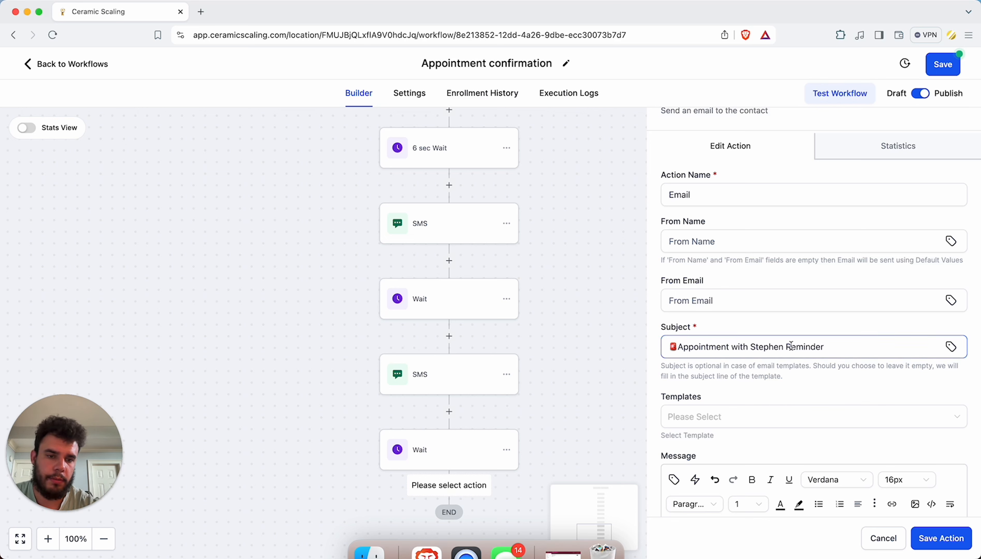
- Replace the host's name in the email subject with the {{user.first_name}} custom value and save the Email action
left_click_drag(785, 347, 749, 349)
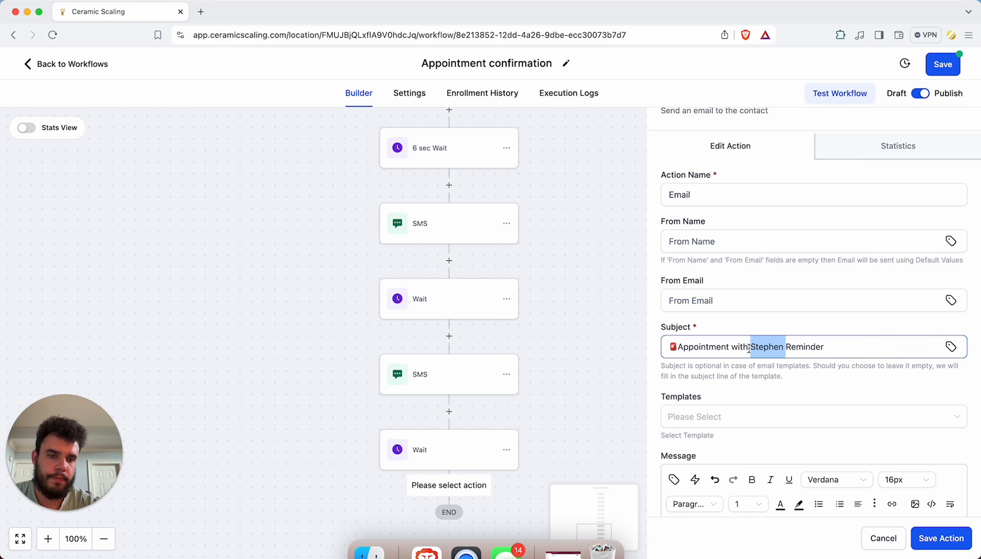
key("BackSpace")
left_click(950, 347)
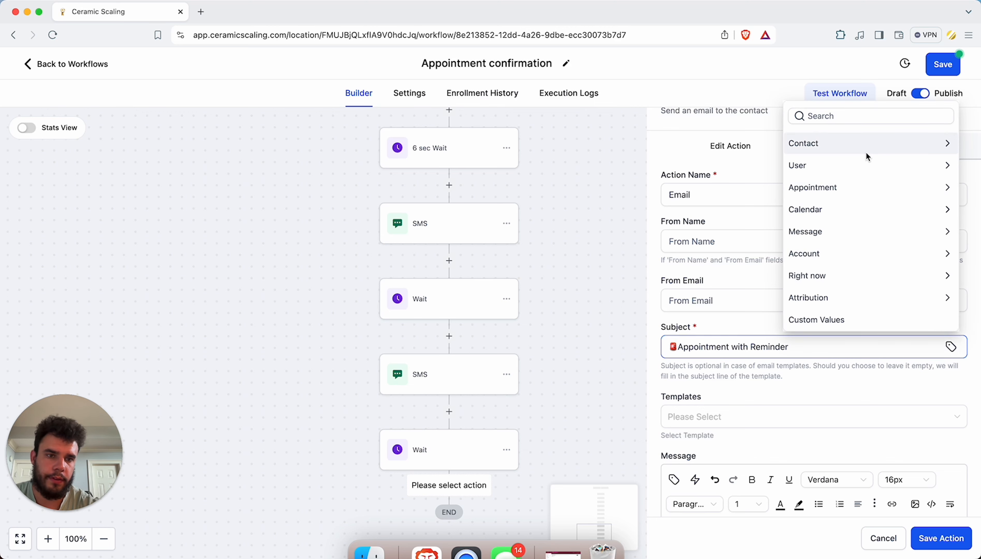
left_click(854, 168)
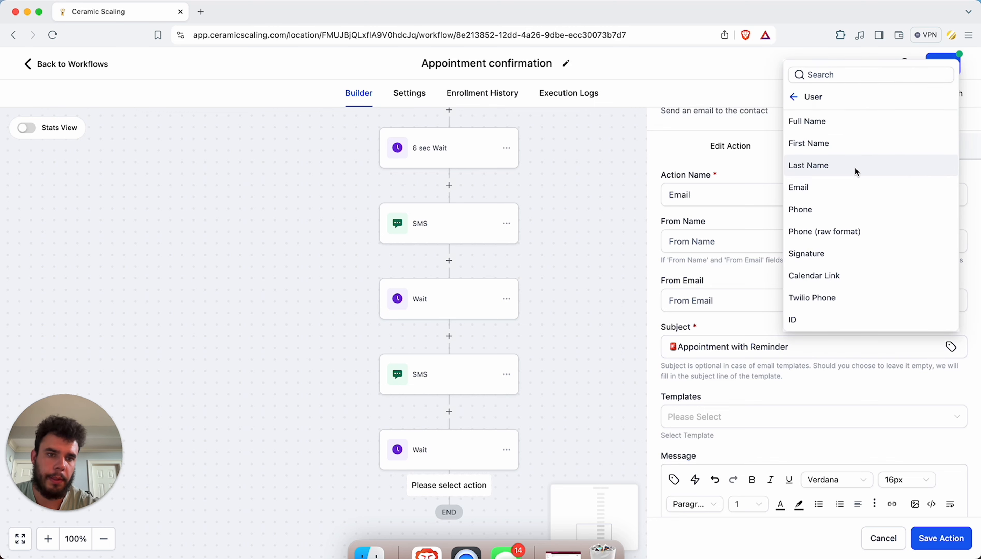
left_click(833, 144)
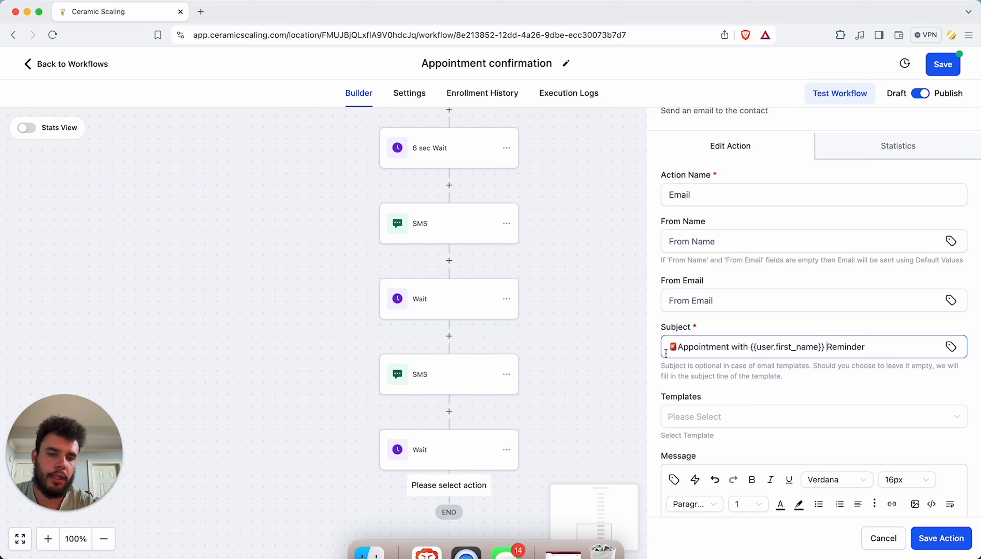
left_click_drag(895, 348, 574, 352)
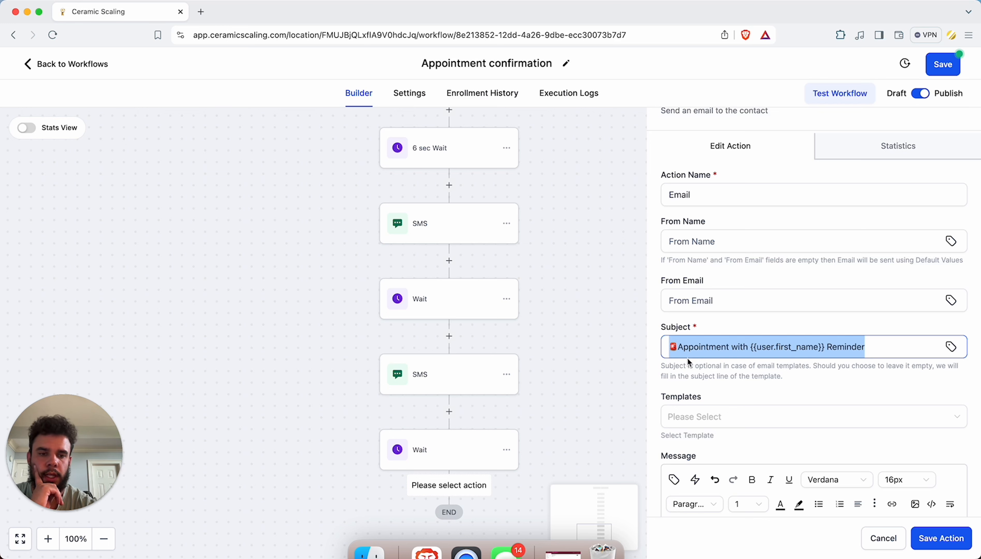
left_click_drag(670, 346, 864, 355)
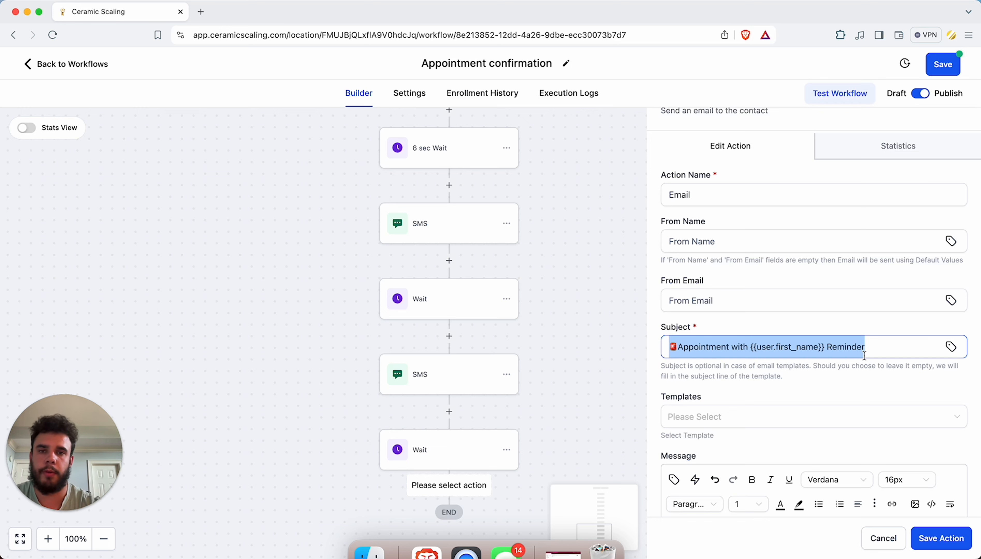
left_click_drag(864, 355, 660, 355)
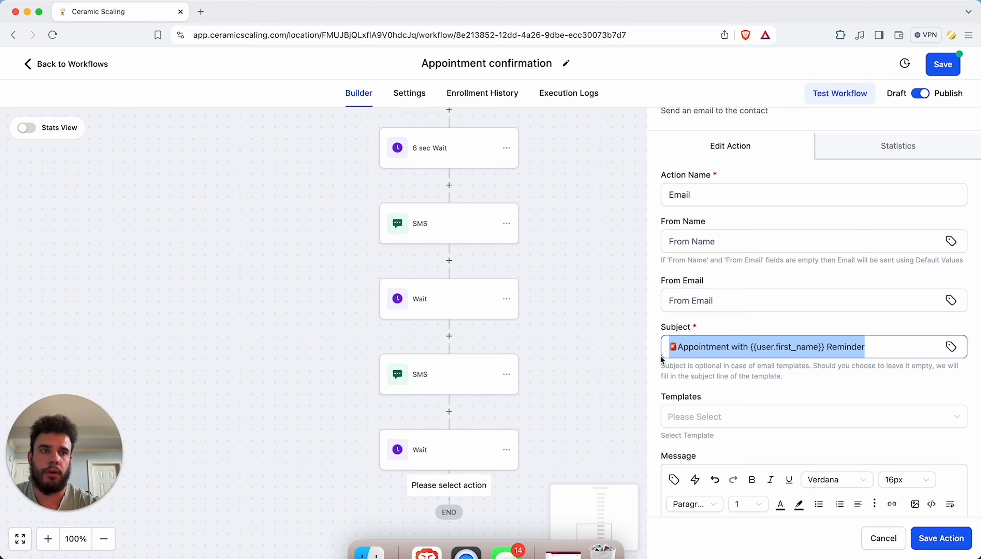
left_click(941, 538)
- Add a Wait action after the last Email action at the end of the workflow
scroll(365, 358, "down", 3)
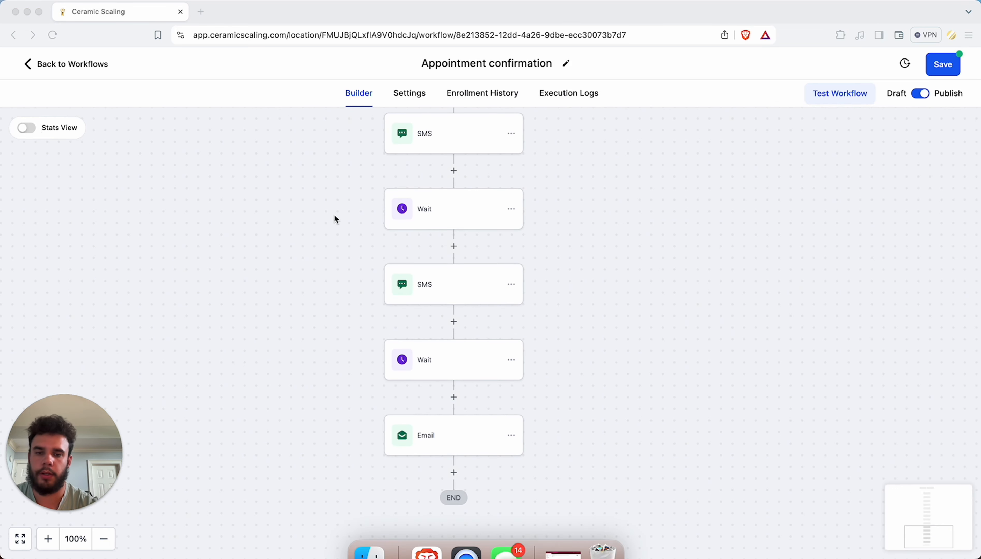
scroll(511, 391, "down", 2)
left_click(450, 404)
type("wait")
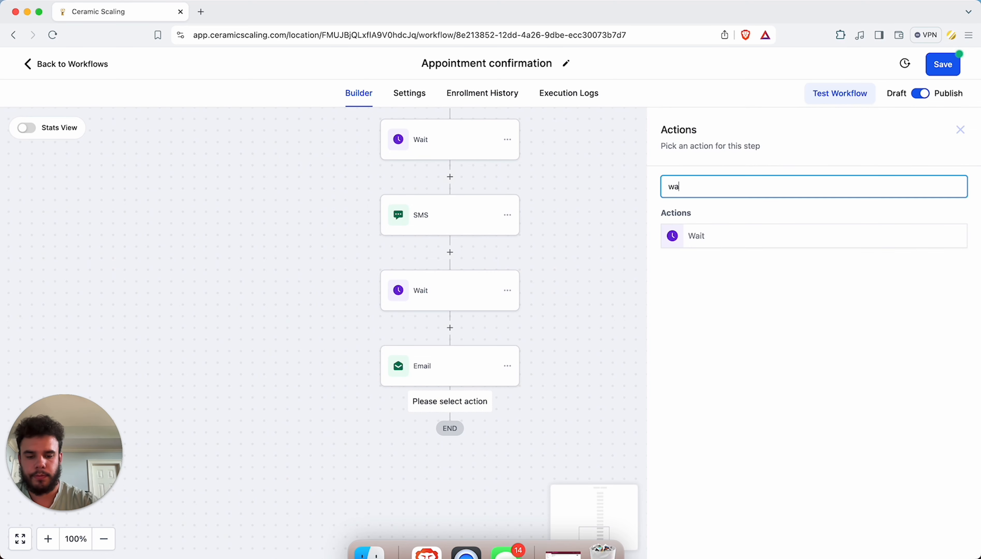
left_click(699, 235)
left_click(512, 302)
type("30")
left_click(595, 313)
left_click(501, 317)
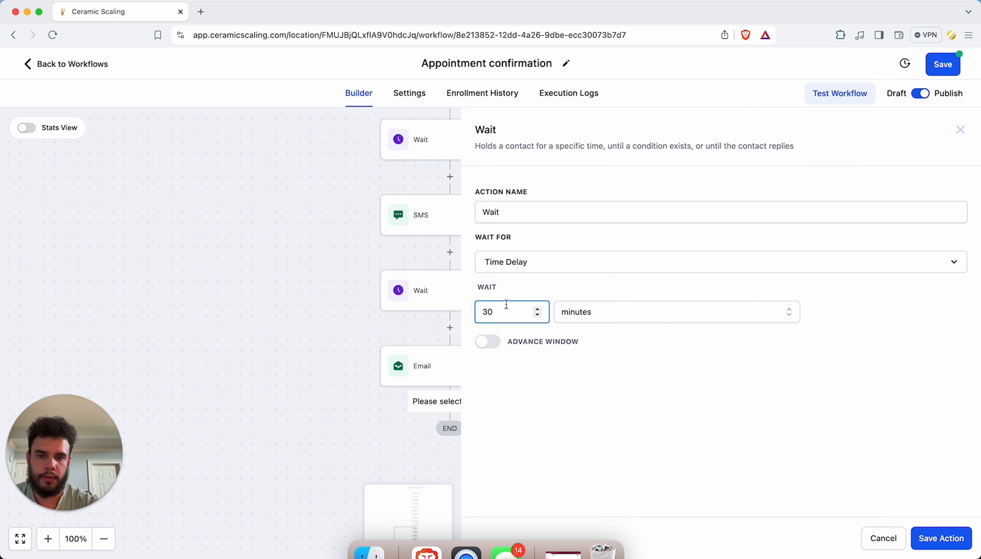
- Make the new Wait hold until 4 hours before the Event / Appointment time and save the action
left_click(522, 266)
scroll(548, 356, "down", 2)
scroll(548, 356, "down", 2)
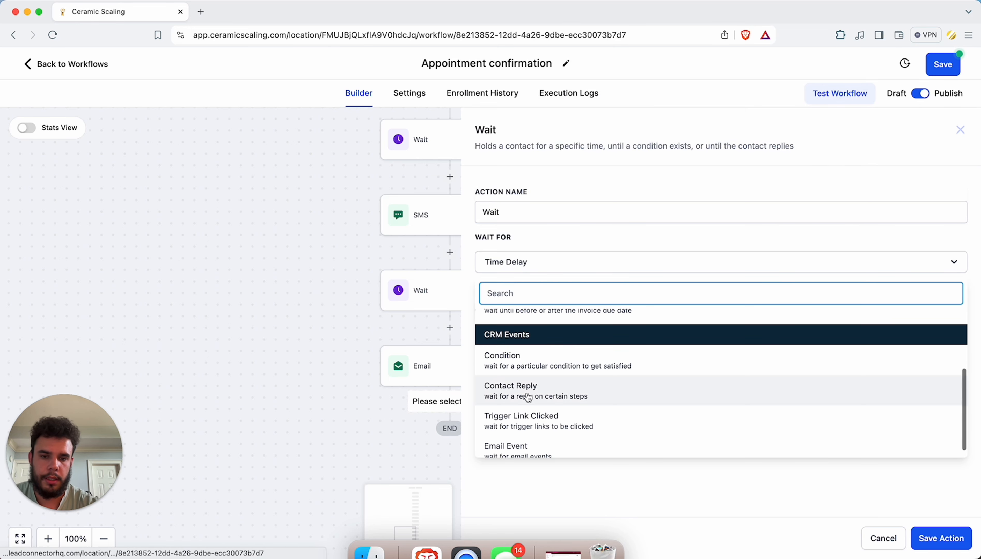
scroll(538, 366, "up", 3)
left_click(542, 366)
left_click(810, 326)
type("4")
left_click(941, 538)
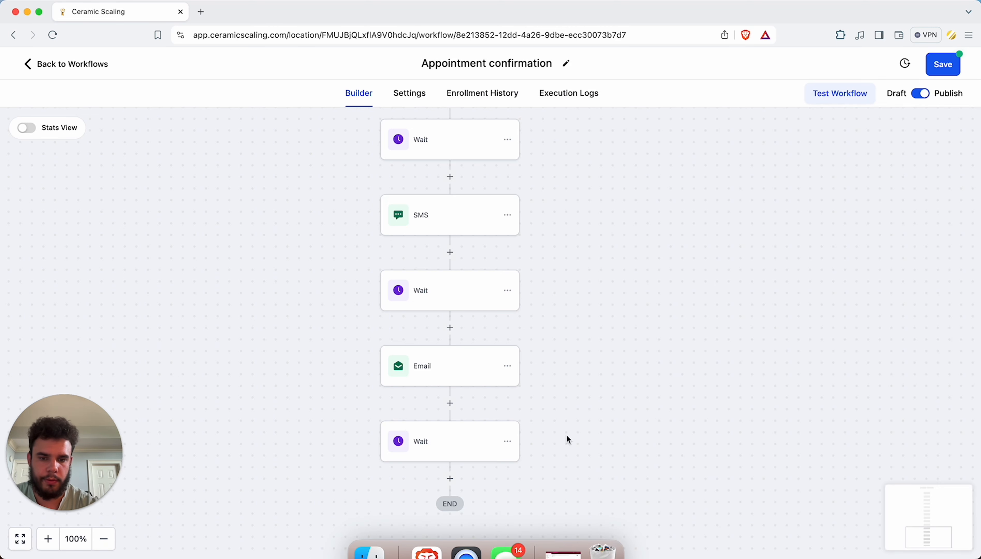
- Add an Add Task action after the last Wait, titled "Call {{contact.name}} to confirm appointment"
left_click(449, 479)
type("task")
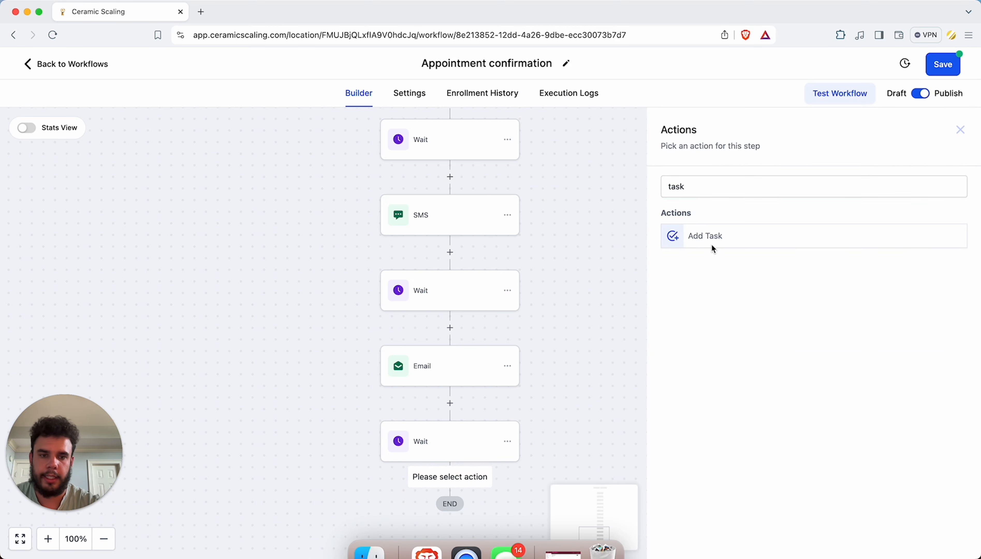
left_click(716, 236)
left_click(705, 257)
left_click(747, 288)
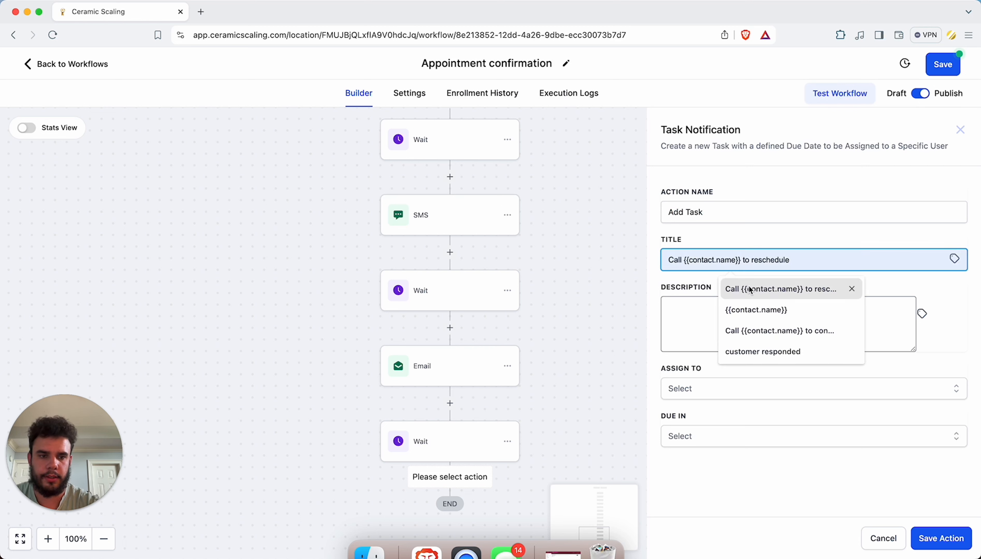
left_click_drag(801, 260, 763, 261)
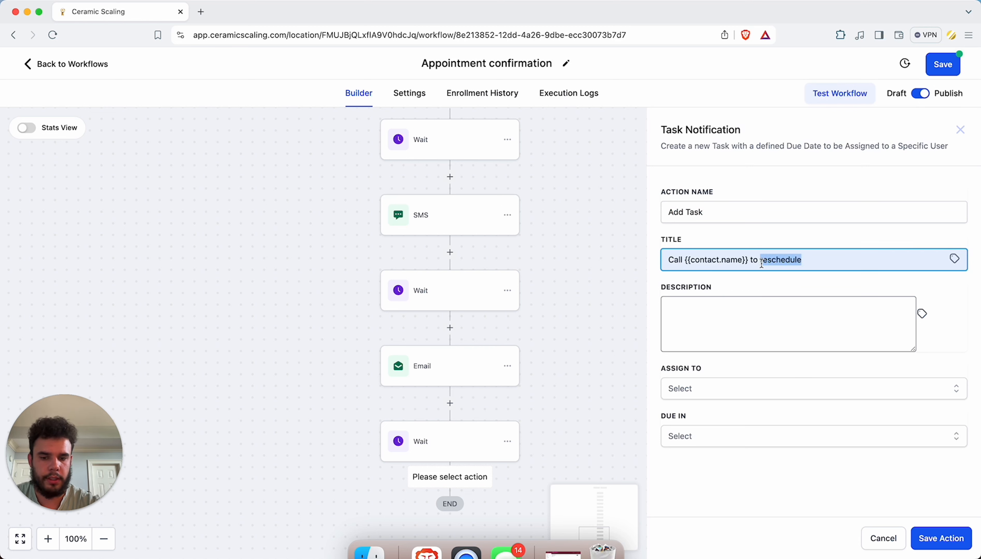
type("confirm appointment")
- Describe the task as "Appointment is in 3 hours", assign it to Contact's Assigned User, make it due Now, and save it
left_click(721, 318)
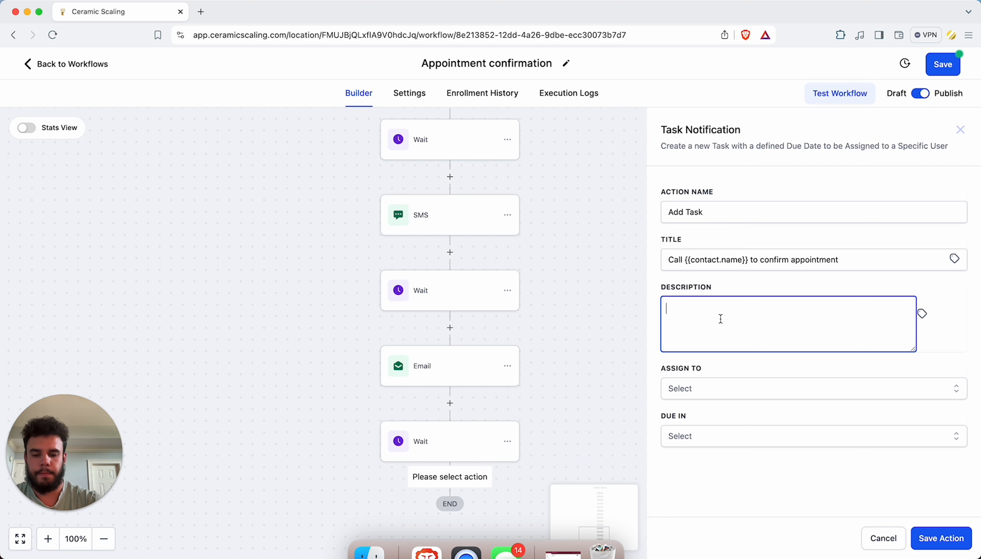
type("Appointment a")
type("s in 3 hours")
left_click(728, 389)
left_click(714, 441)
left_click(723, 442)
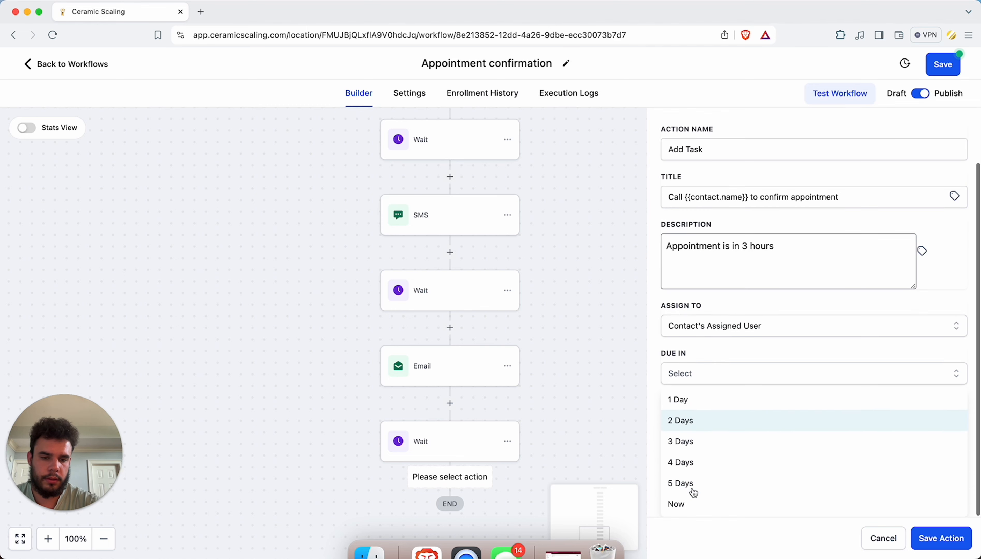
left_click(710, 506)
left_click(940, 541)
- Add a Send SMS action after Add Task, asking the contact to "send over a little info about your business" for research before the call
scroll(553, 354, "down", 3)
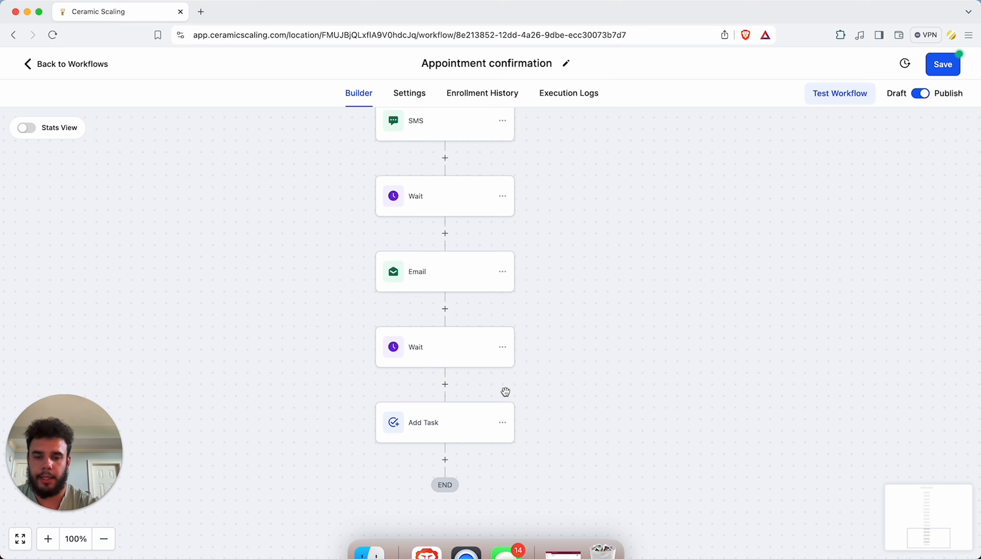
scroll(505, 393, "down", 3)
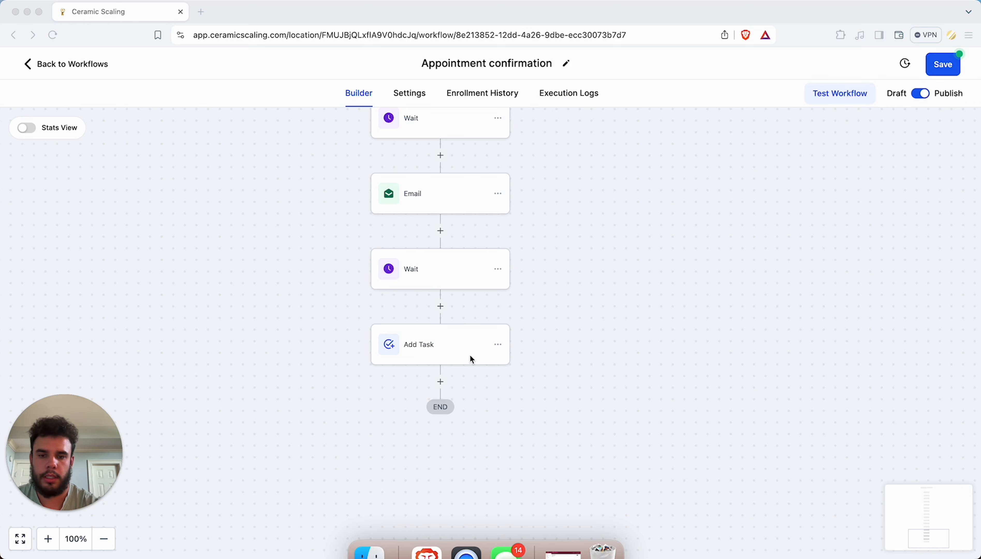
left_click(440, 381)
type("sms")
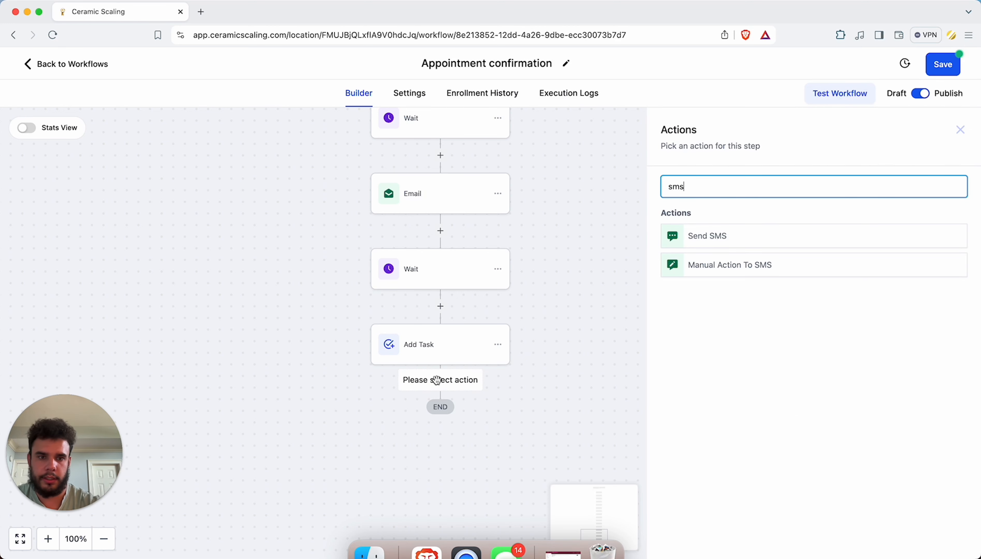
left_click(703, 249)
left_click(698, 374)
type("Hey {{contact.first_name}}, this is Stephen. Can you send over a little info about your business so I can do some more research before our call?")
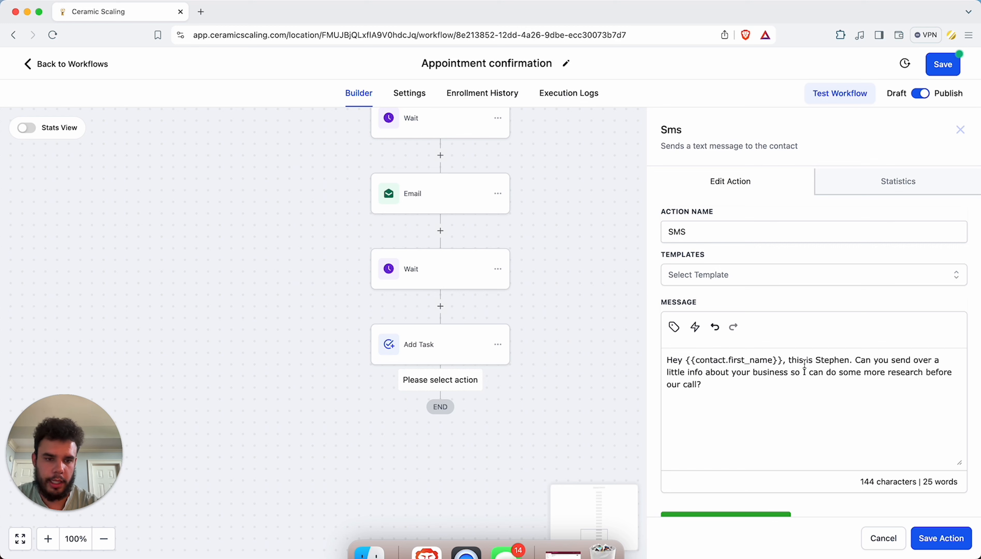
- Replace the sender's name in the SMS message with the {{user.first_name}} custom value and save the action
left_click_drag(849, 359, 816, 358)
key("BackSpace")
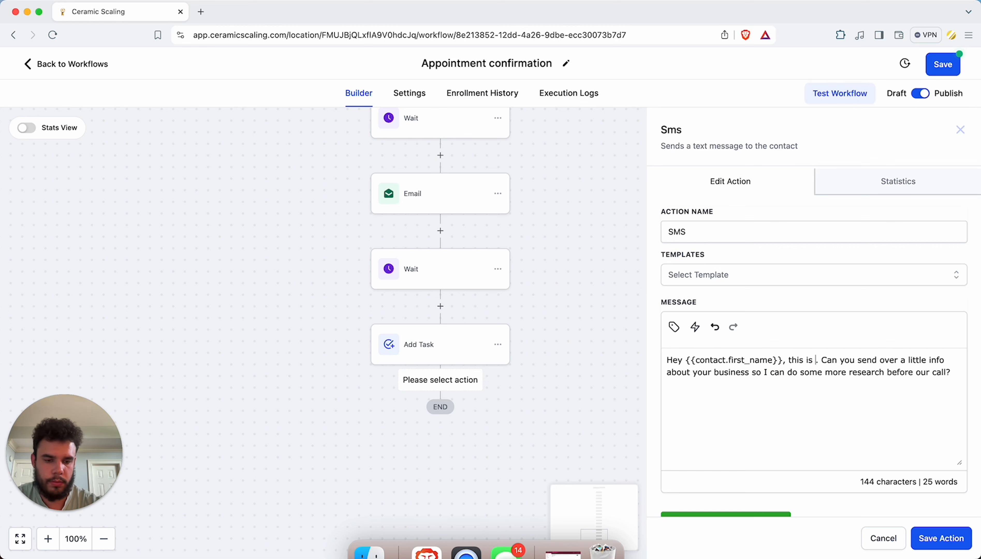
left_click(674, 327)
left_click(670, 147)
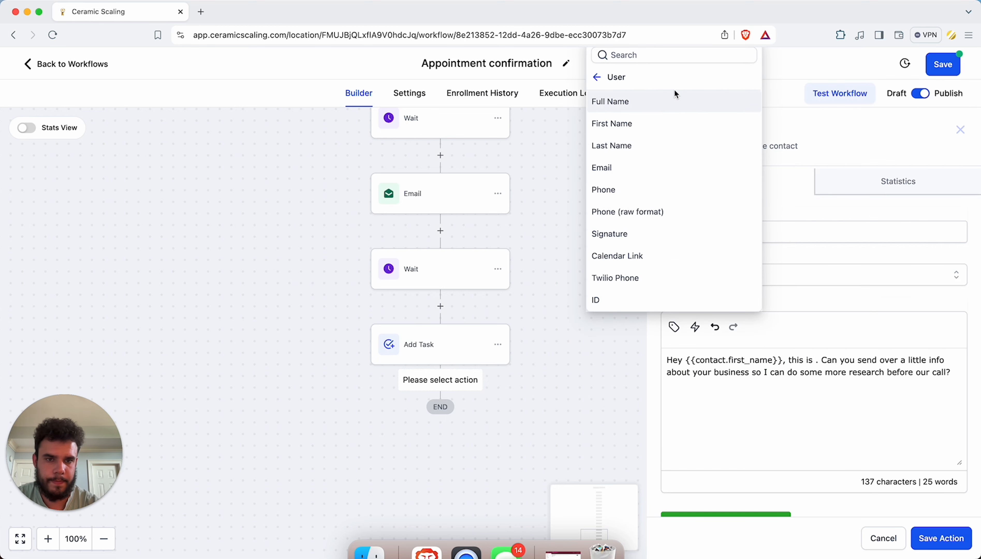
left_click(635, 125)
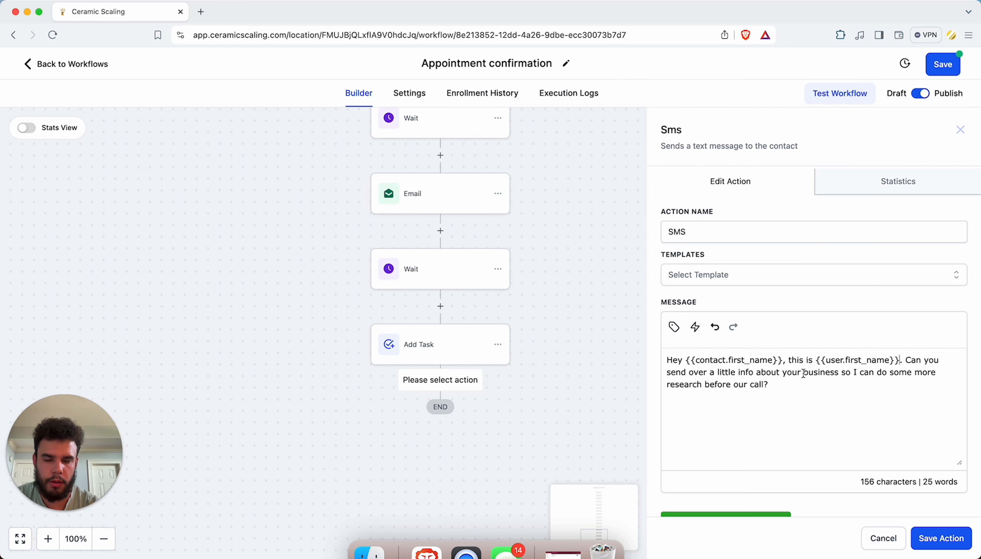
left_click(947, 540)
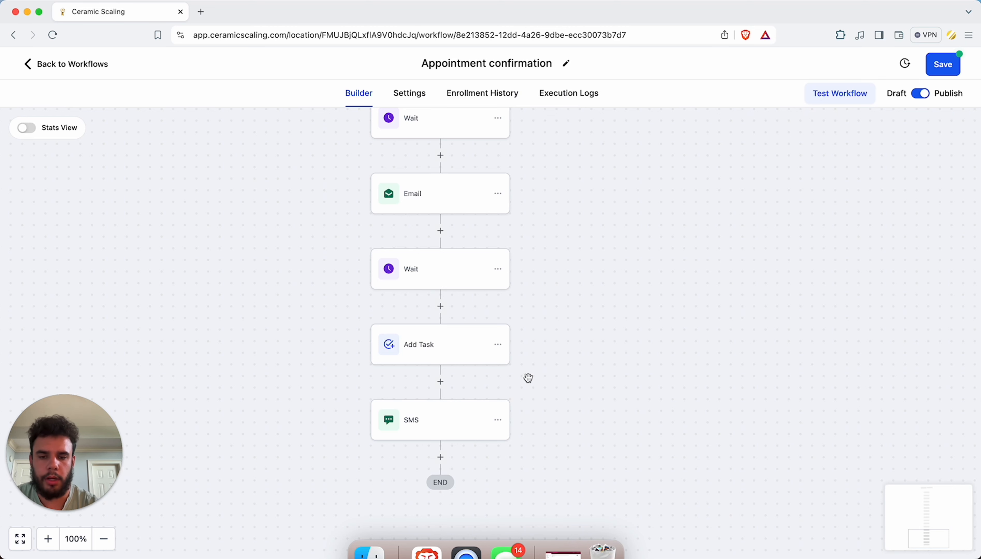
- Set the Wait above Add Task to 3 hours before the appointment time and save it
left_click(440, 273)
left_click(801, 329)
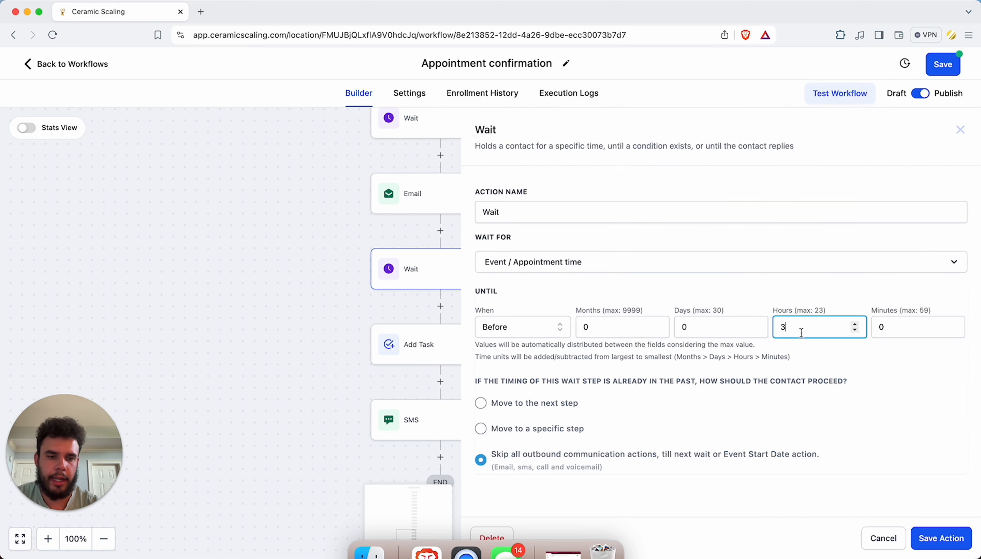
left_click(940, 538)
- Insert a Wait between Add Task and SMS that holds until 3 hours before the Event / Appointment time
left_click(440, 381)
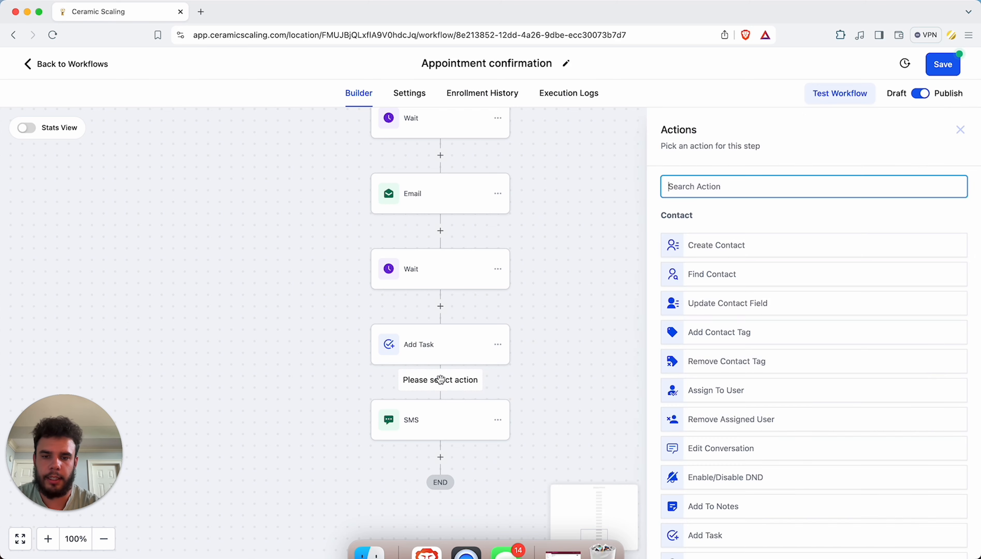
type("wait")
left_click(681, 238)
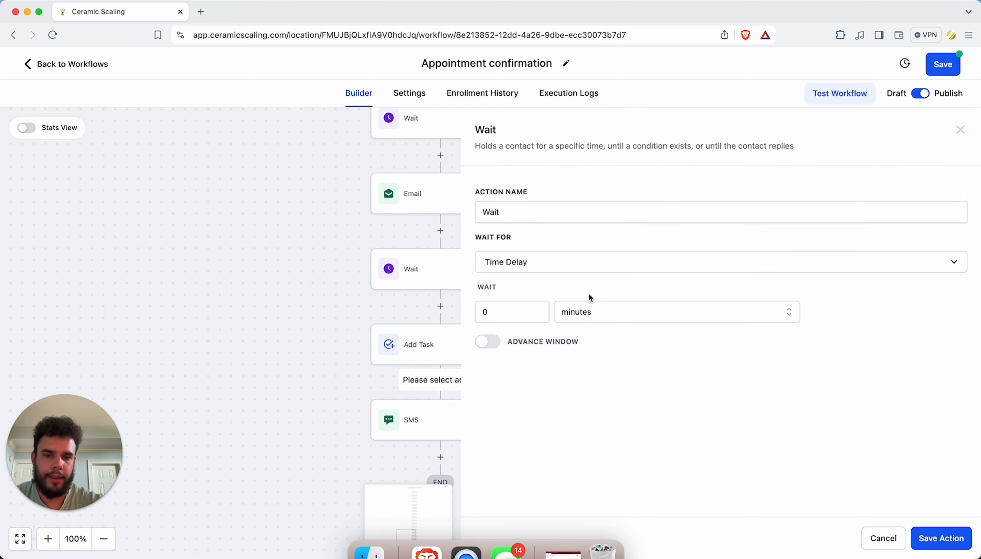
left_click(534, 269)
left_click(558, 370)
left_click(813, 327)
key("BackSpace")
type("3")
left_click(942, 539)
- Add a Wait after the last SMS that holds until 1 hour before the Event / Appointment time
scroll(632, 440, "down", 5)
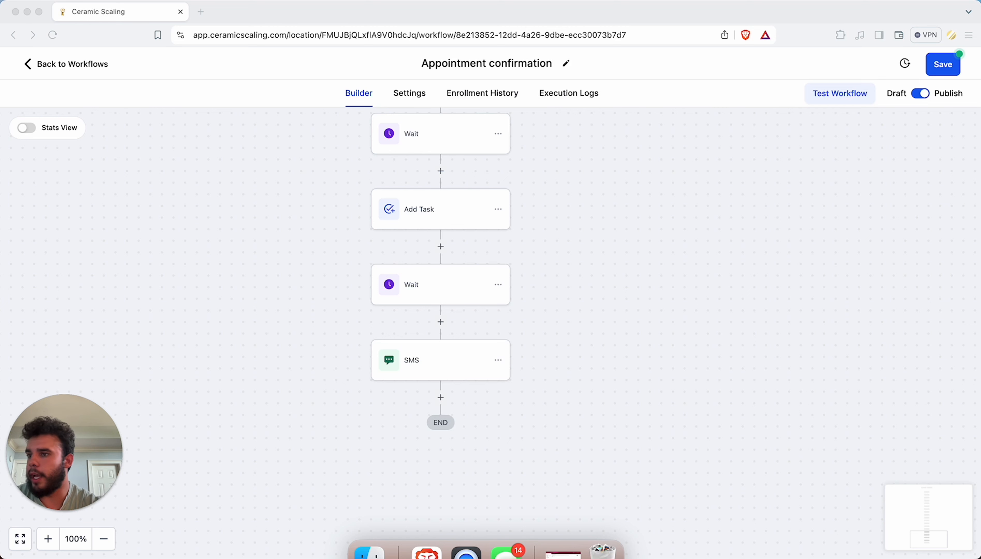
left_click(440, 397)
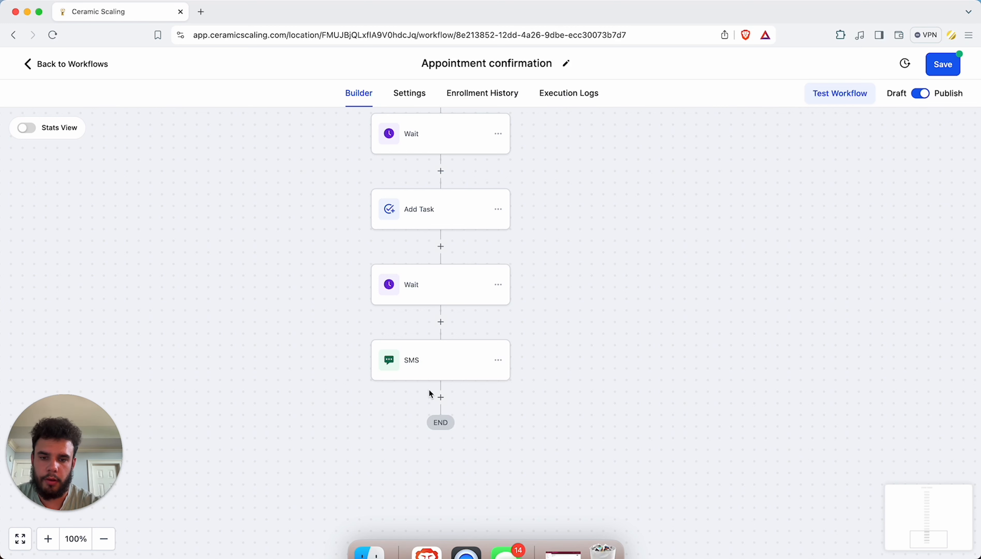
type("wait")
left_click(730, 239)
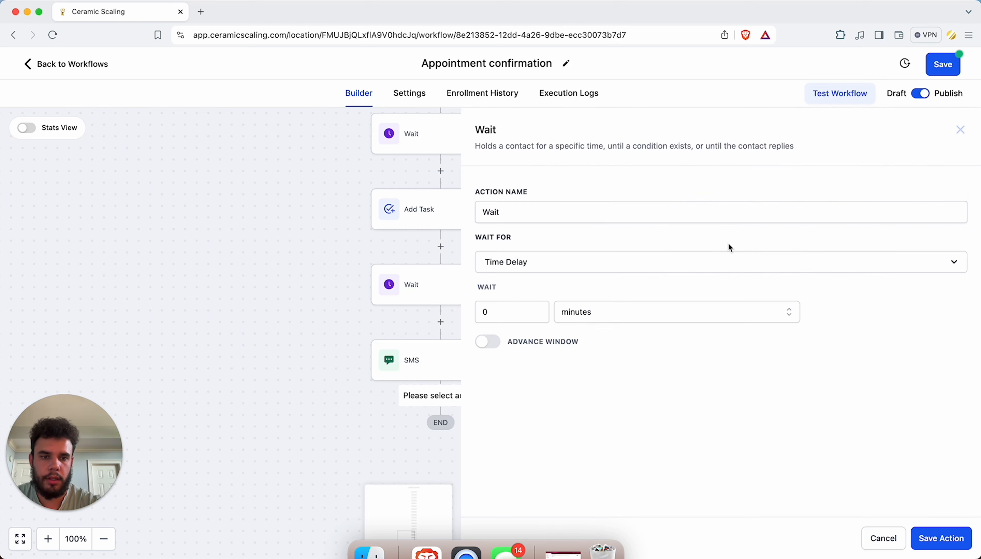
left_click(502, 312)
left_click(576, 262)
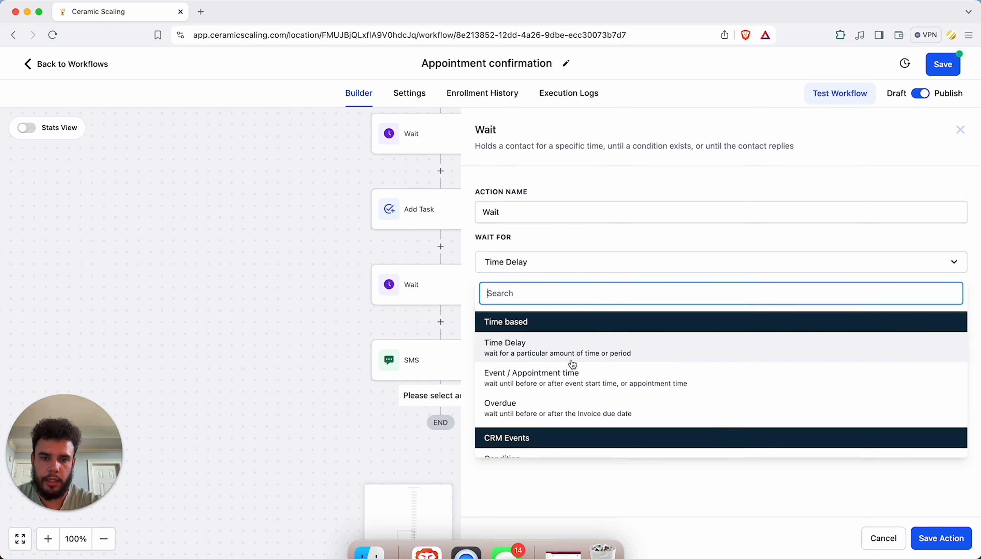
left_click(571, 371)
left_click(807, 331)
key("BackSpace")
type("1")
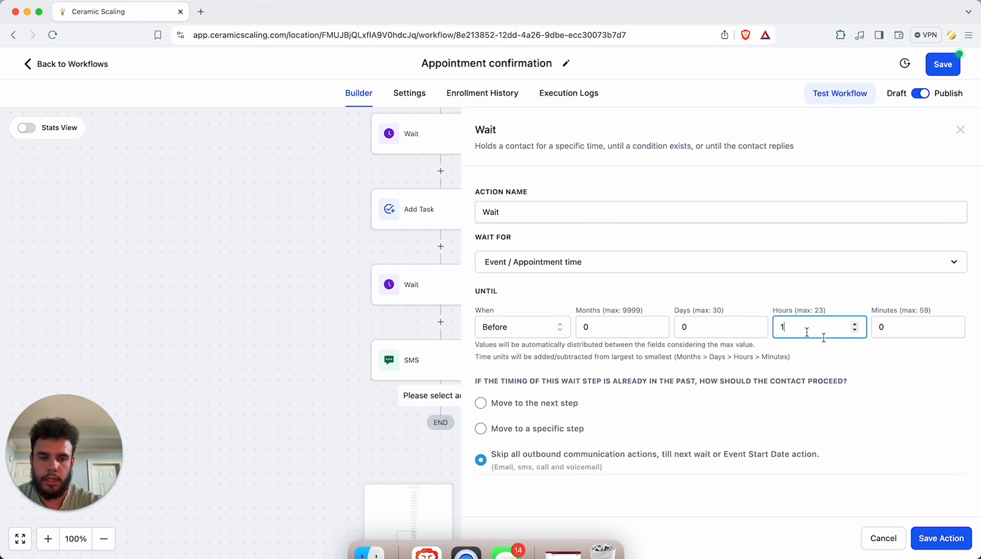
left_click(938, 538)
left_click(440, 473)
type("wait")
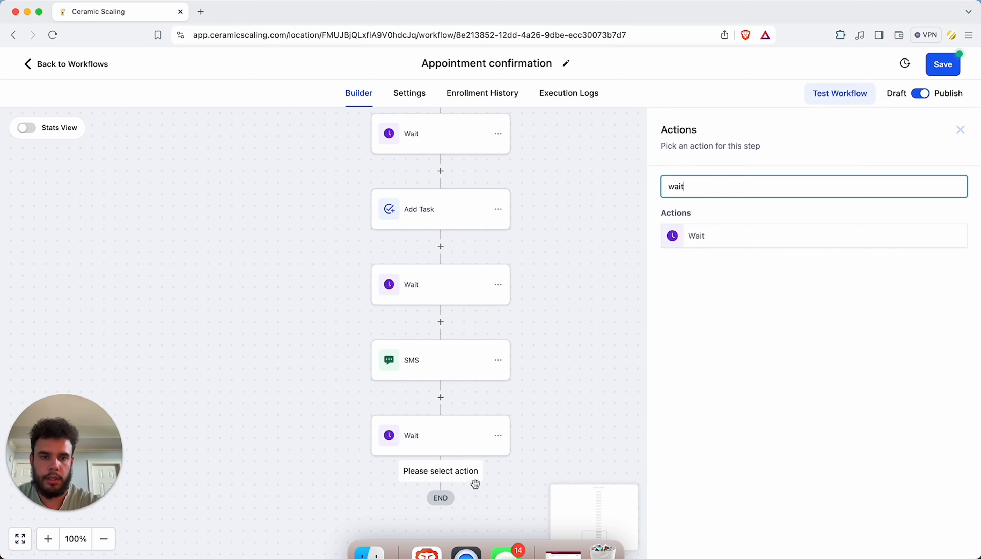
left_click(712, 236)
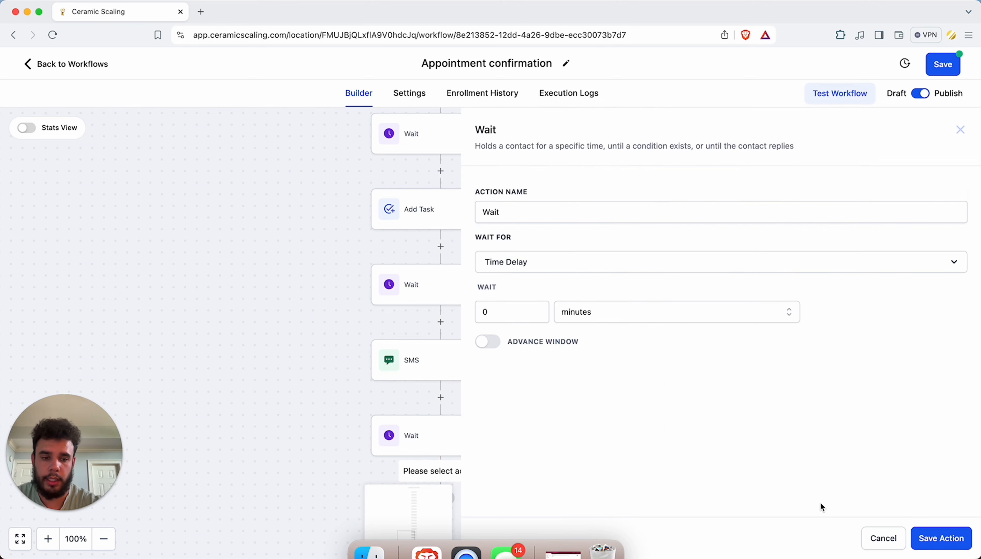
left_click(876, 539)
left_click(440, 474)
type("sms")
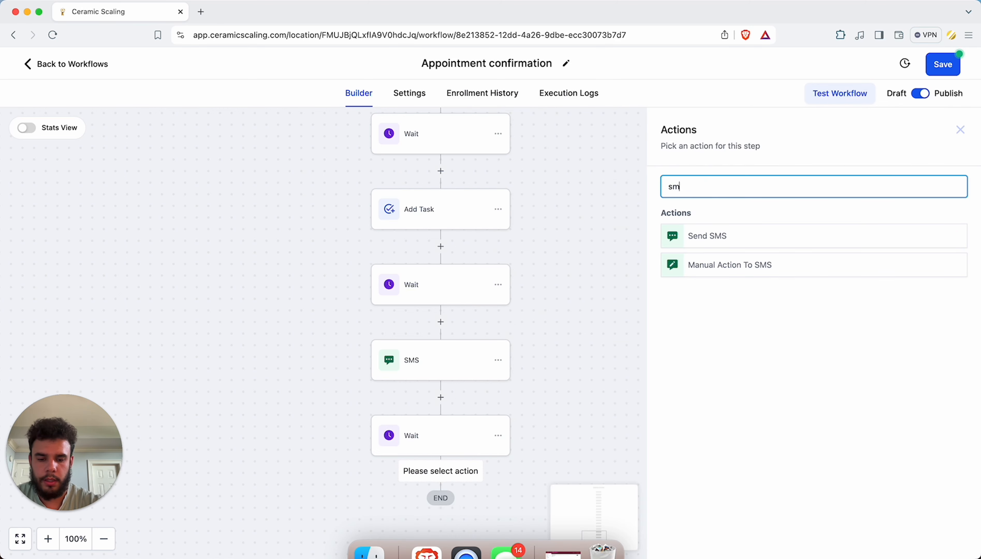
left_click(786, 238)
left_click(877, 539)
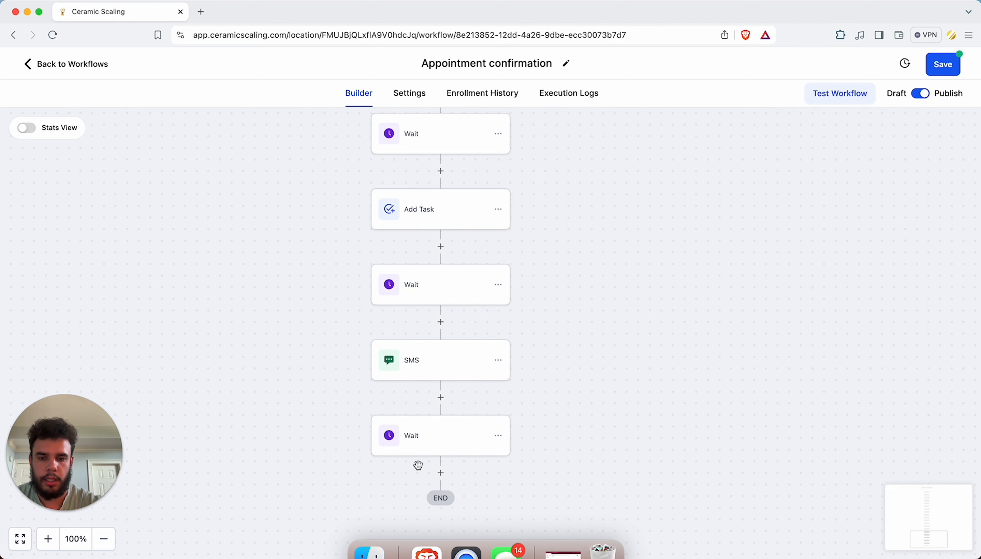
- Add a Send Internal Notification action after the last Wait, with type SMS and user type Assigned User
left_click(440, 473)
type("int")
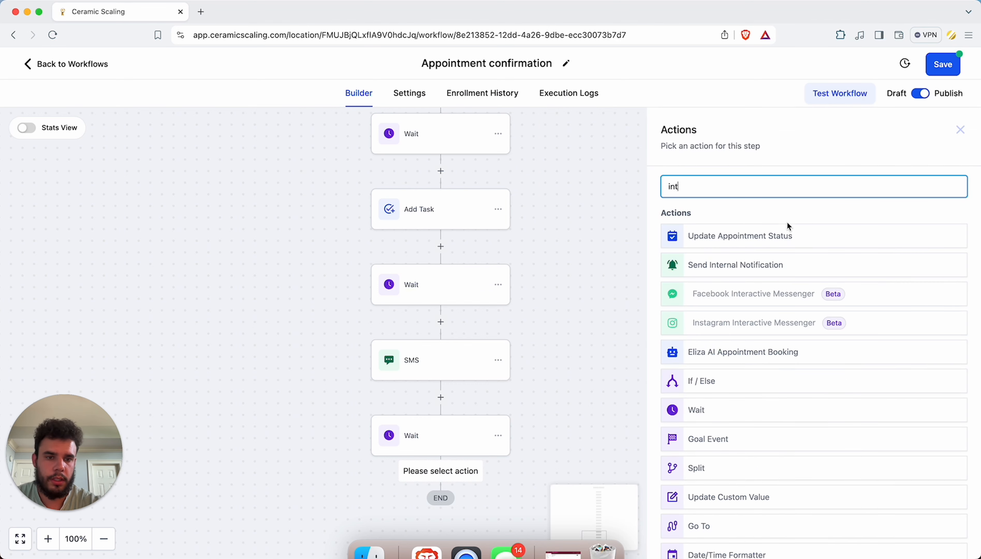
left_click(733, 267)
left_click(681, 262)
left_click(694, 327)
left_click(700, 314)
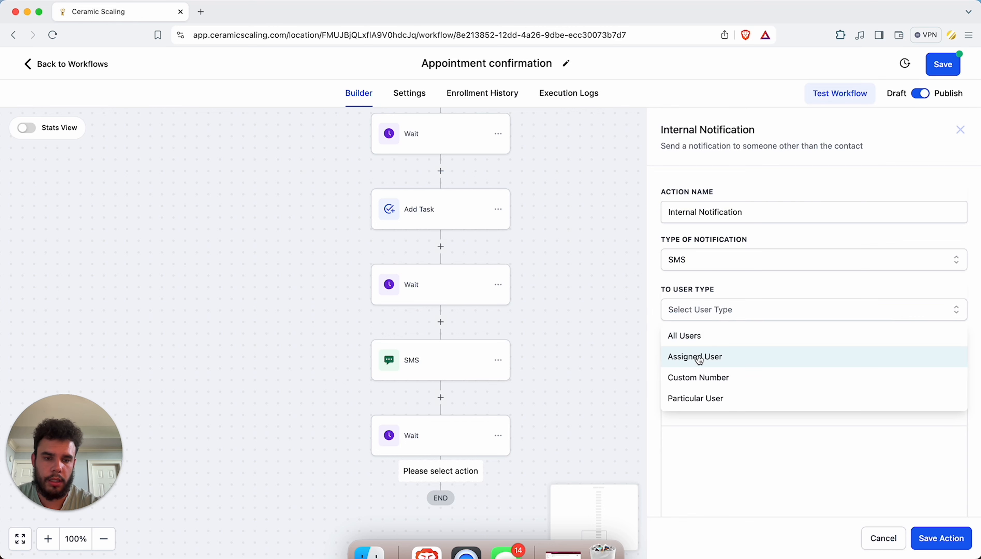
left_click(696, 356)
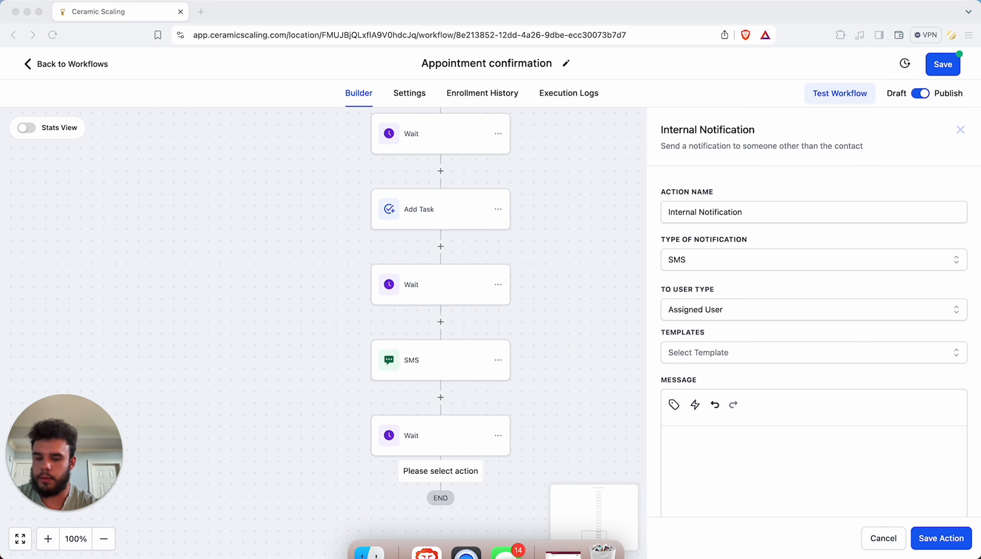
- Fill the notification message with "Your phone call meeting with {{contact.name}} is in 1 hours." and save the action
left_click(682, 447)
type("Your phone call meeting with {{contact.name}} is in 1 hours.")
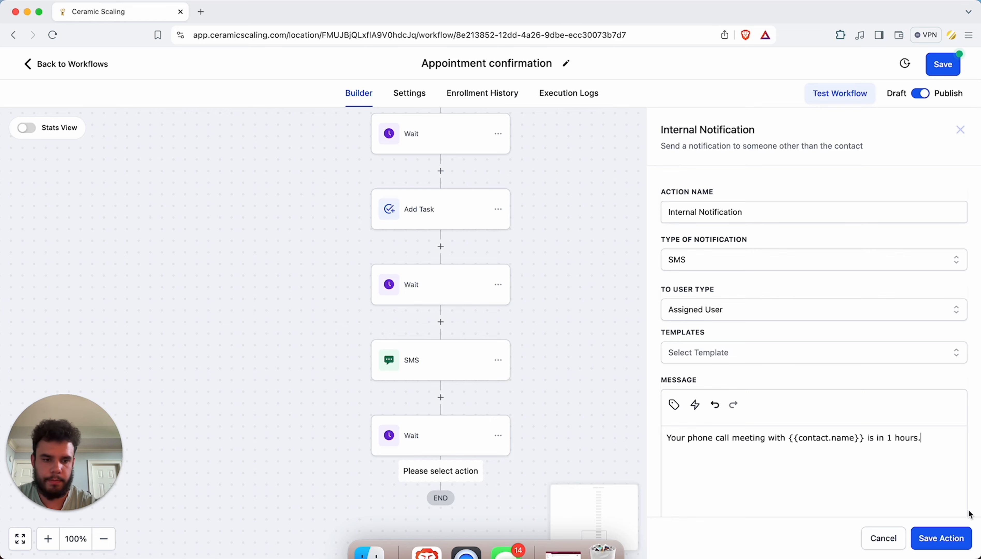
left_click(945, 538)
scroll(517, 333, "down", 2)
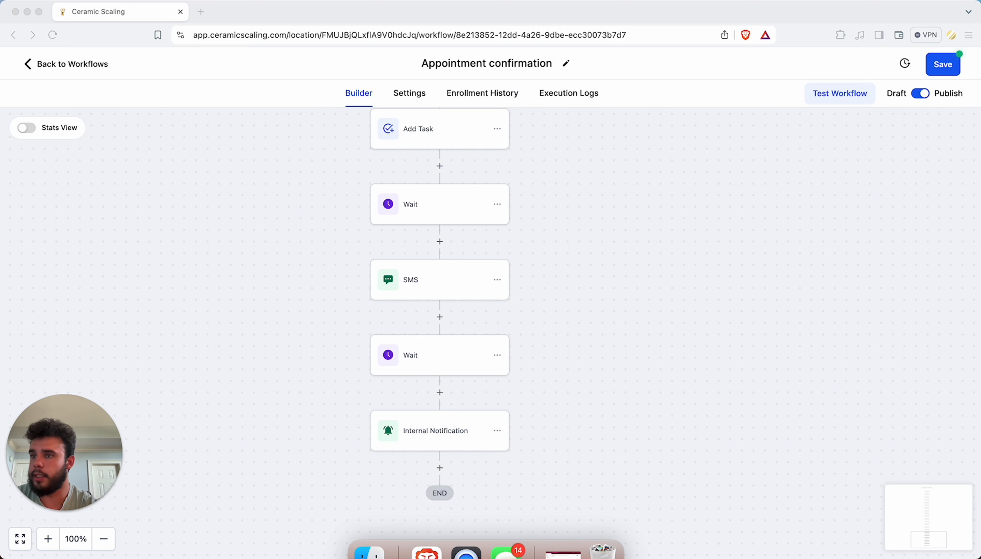
- Add a Wait action with a Time Delay in minutes after the last Internal Notification and save it
left_click(439, 467)
type("wait")
left_click(702, 234)
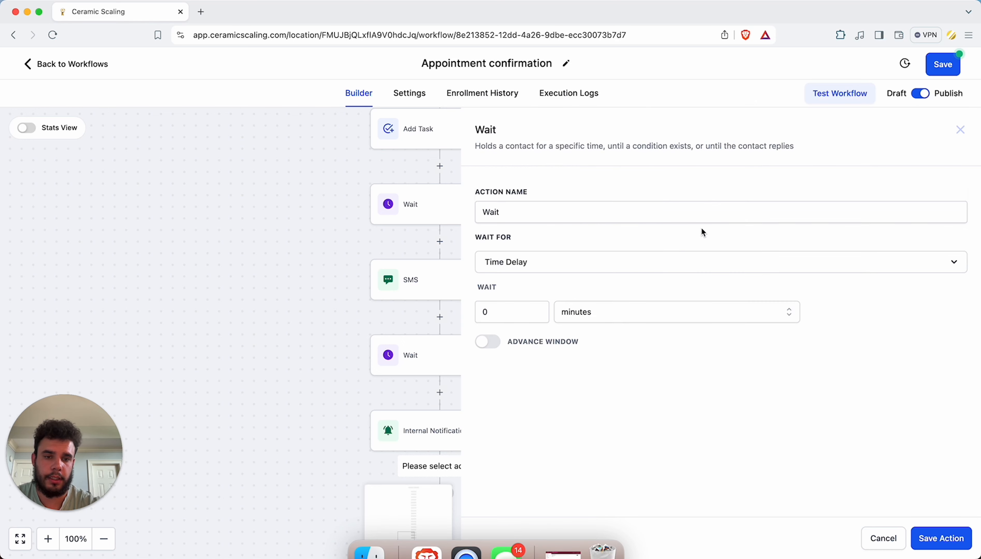
left_click(505, 312)
left_click(932, 543)
scroll(362, 500, "down", 5)
scroll(361, 495, "down", 1)
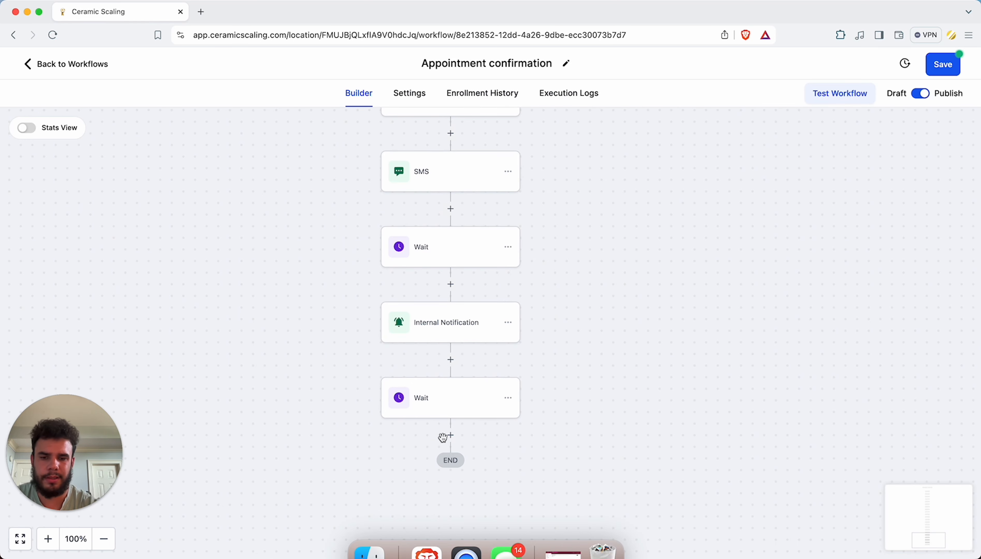
- Add an SMS after the last Wait reading "Hey {{contact.first_name}}, I sent the zoom link for our meeting at {{appointment.only_start_time}} to your email, did you get it?"
left_click(450, 434)
type("sms")
left_click(710, 236)
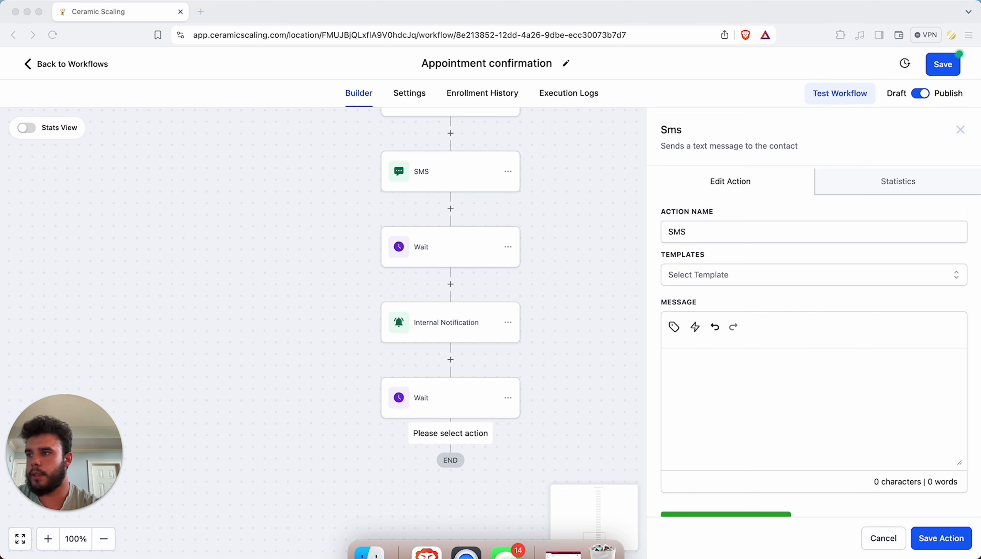
left_click(696, 366)
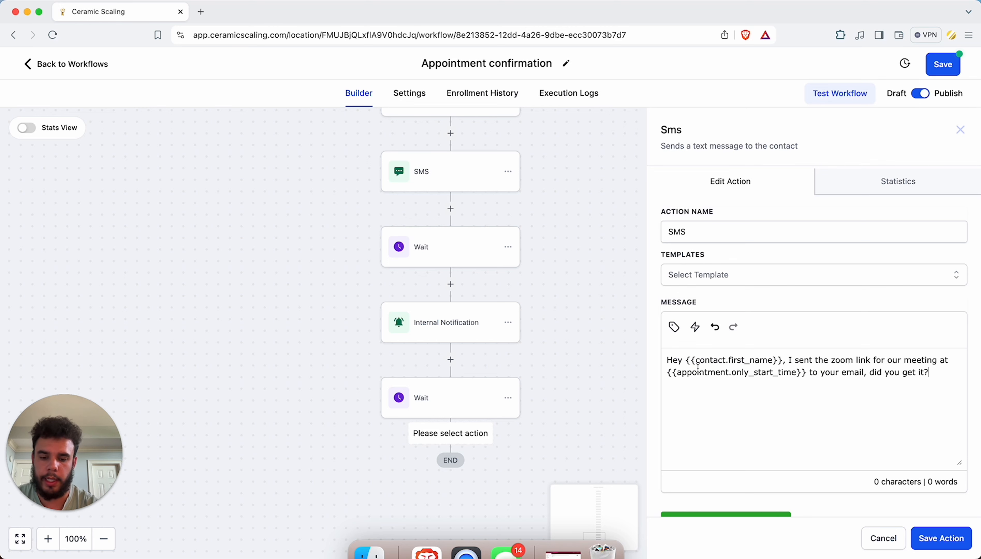
type("Hey {{contact.first_name}}, I sent the zoom link for our meeting at {{appointment.only_start_time}} to your email, did you get it?")
left_click(941, 538)
left_click(446, 474)
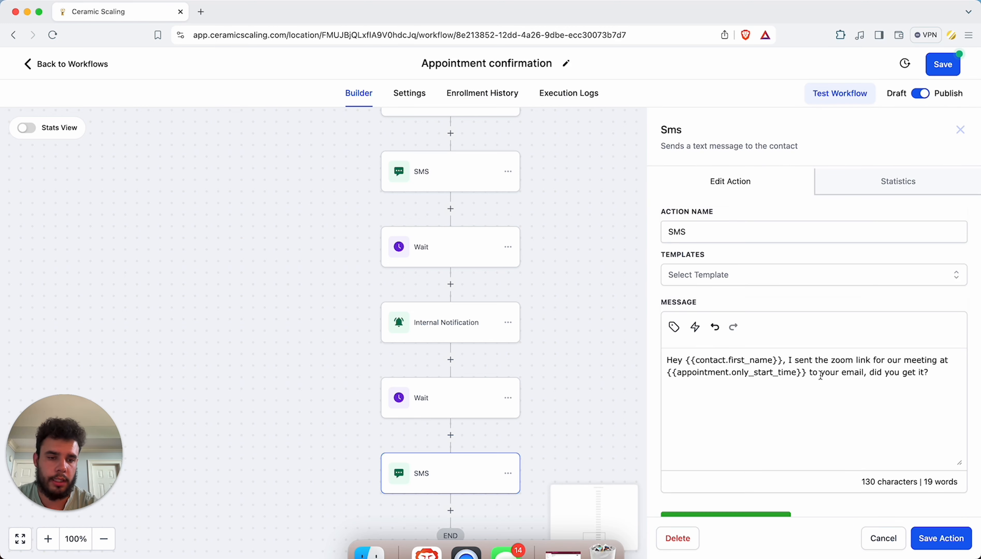
left_click(937, 534)
- Add an Email action after the last SMS with the message "ZOOM LINK HERE"
scroll(570, 232, "up", 20)
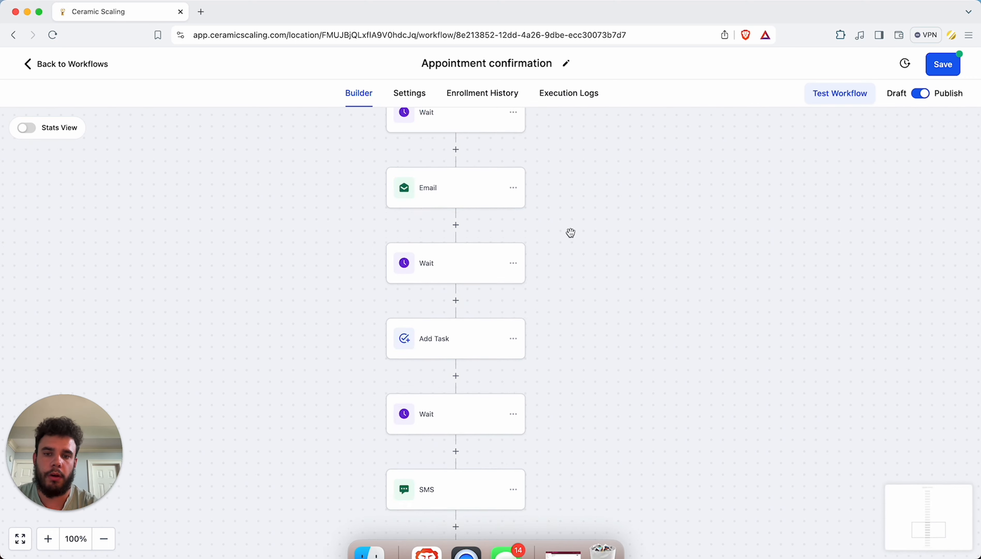
scroll(571, 233, "up", 3)
scroll(571, 233, "down", 20)
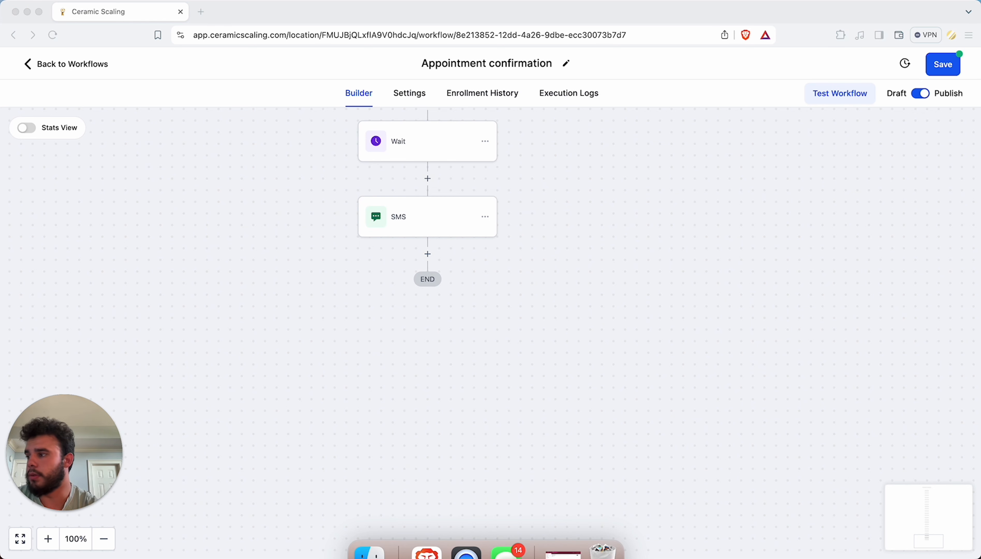
left_click(428, 254)
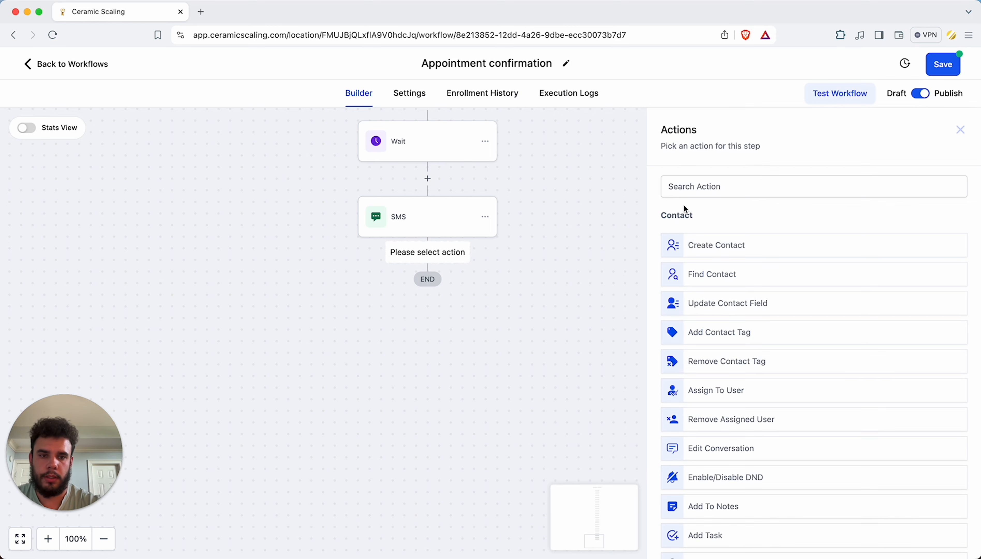
left_click(687, 187)
type("email")
left_click(763, 235)
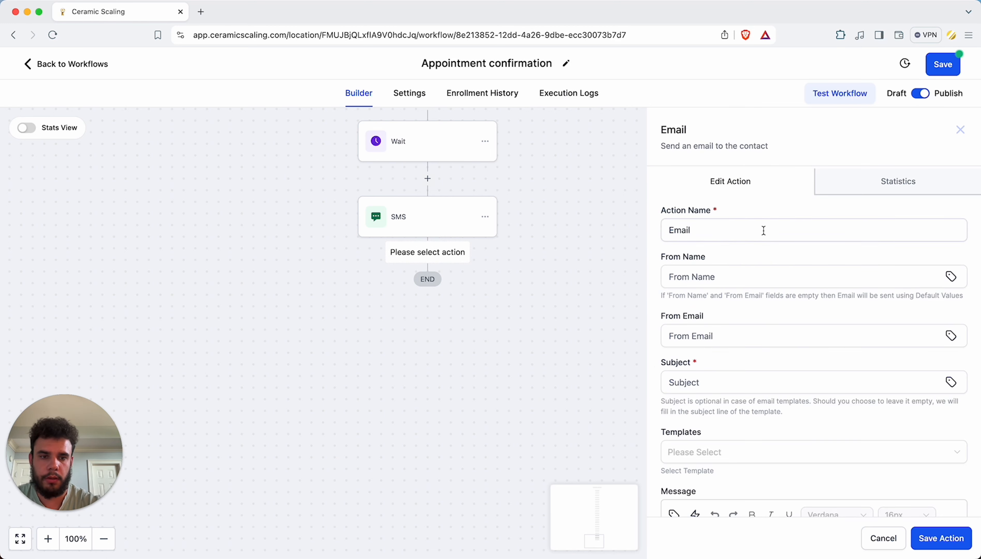
scroll(700, 444, "down", 4)
left_click(700, 431)
type("ZOOM LINK HERE")
left_click(711, 396)
left_click(692, 396)
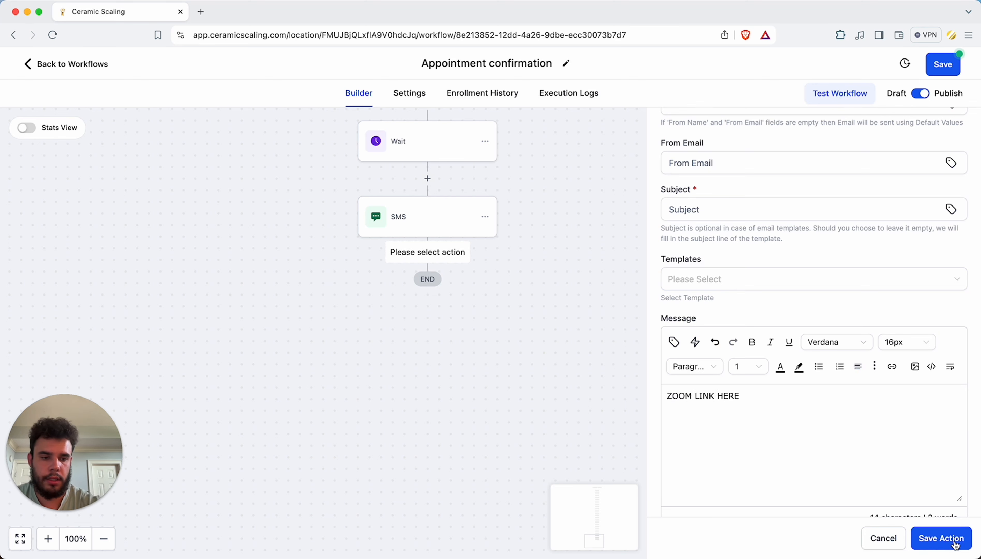
- Set the new email's subject to "ZOOMLINK" and save the action
left_click(942, 539)
left_click(810, 209)
type("ZOOMLINK")
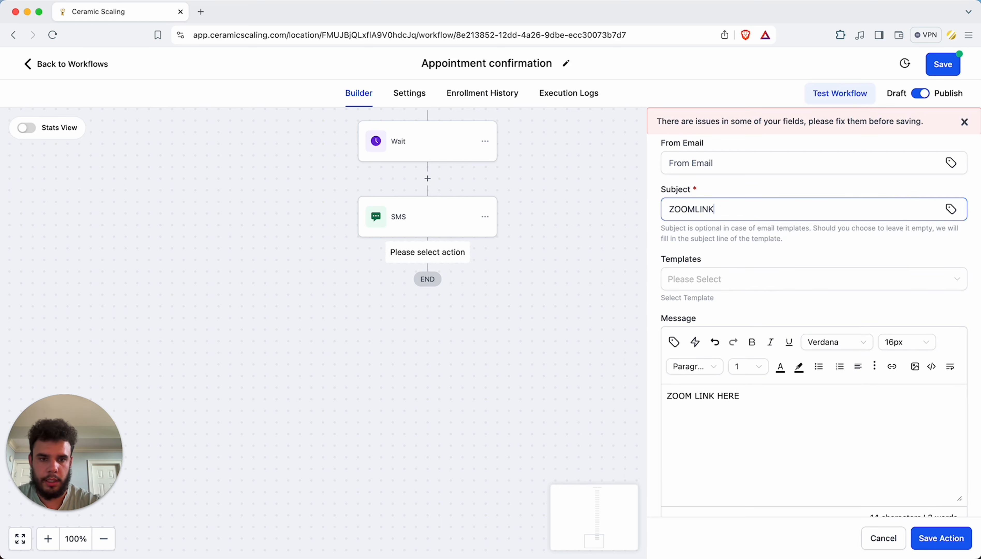
key("Return")
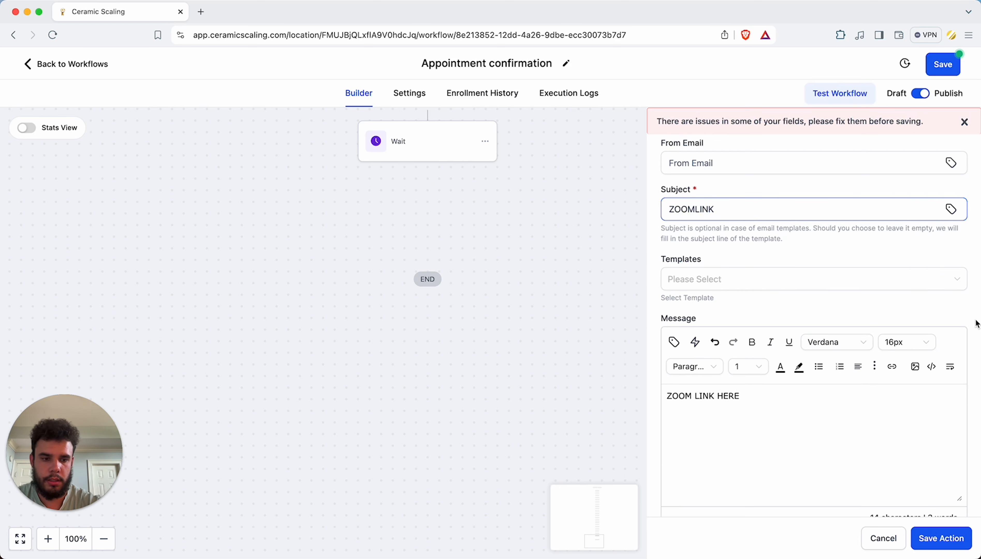
left_click(940, 537)
- Reopen the last Email action, change its subject to "ZOOM LINK for meeting" and save it
left_click(415, 302)
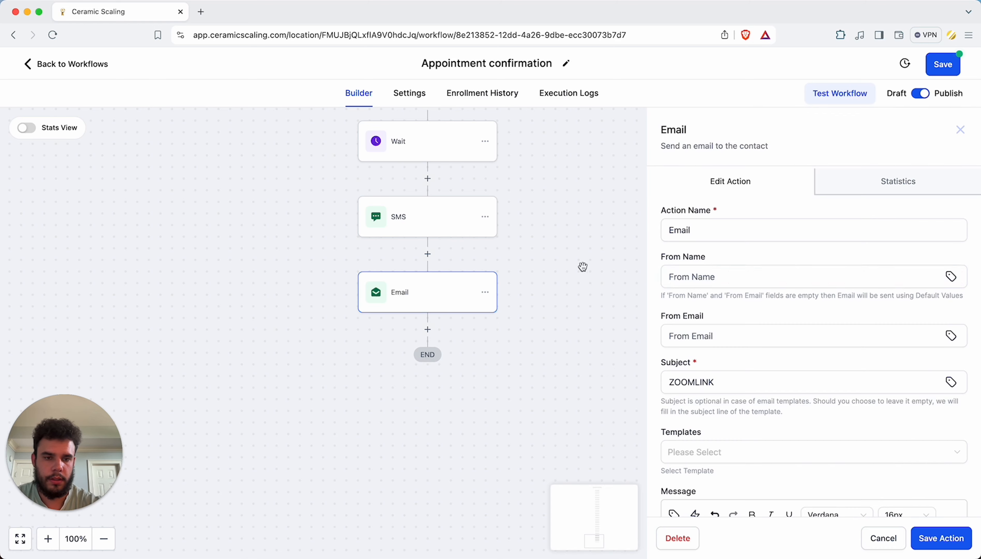
left_click(694, 382)
left_click(724, 378)
type("for meeting")
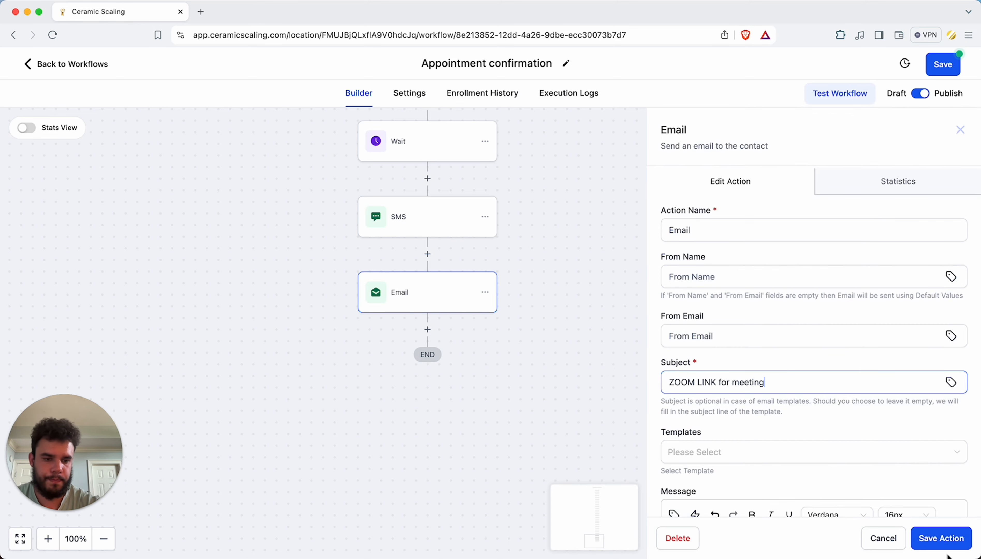
left_click(941, 542)
- Review the full sequence of actions in the workflow from the trigger to the final email
scroll(576, 217, "up", 10)
scroll(576, 217, "up", 5)
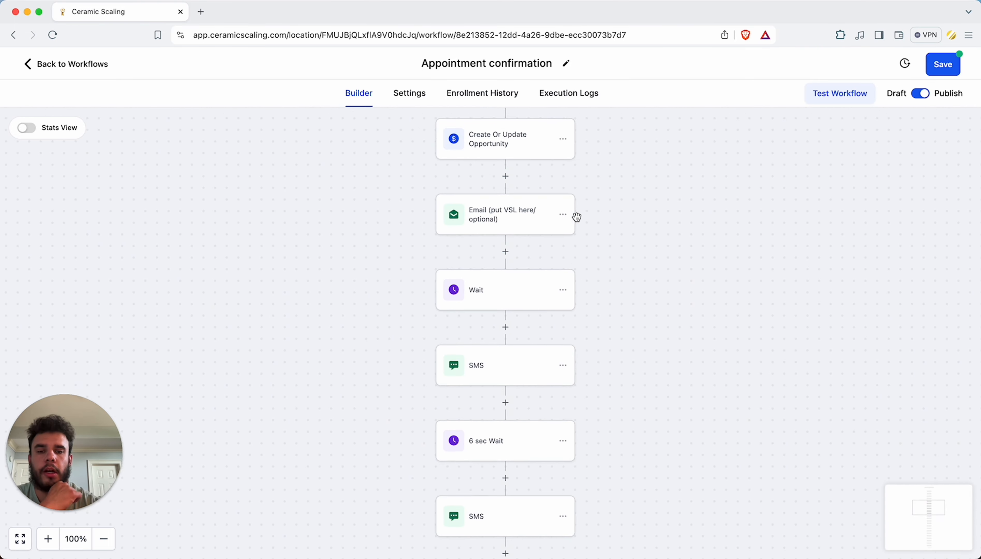
scroll(576, 215, "down", 10)
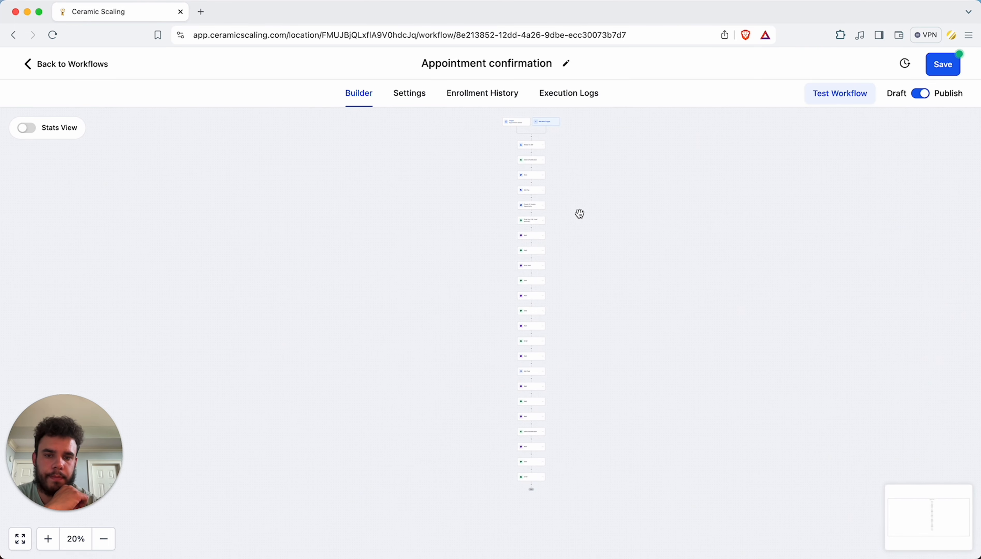
scroll(550, 223, "up", 5)
scroll(549, 223, "up", 3)
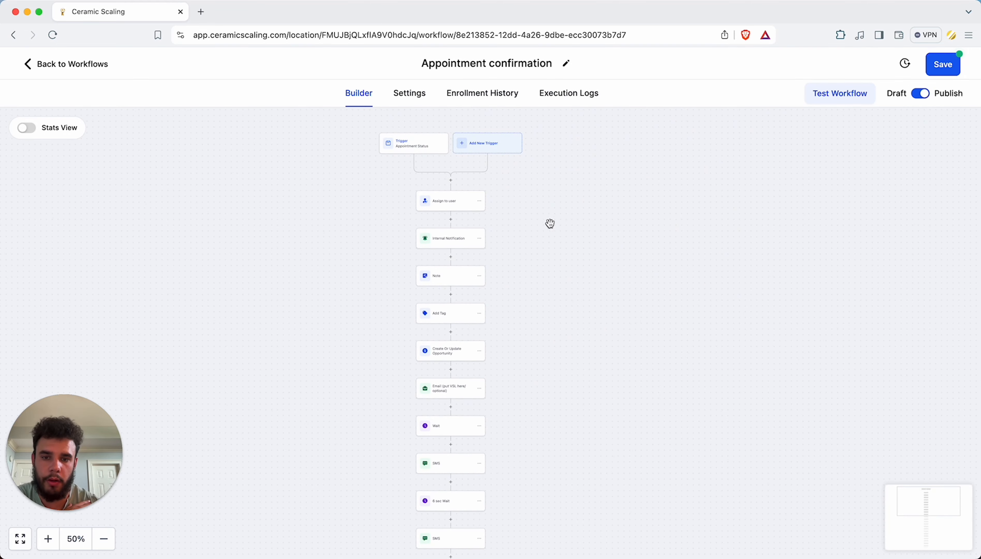
scroll(441, 282, "up", 3)
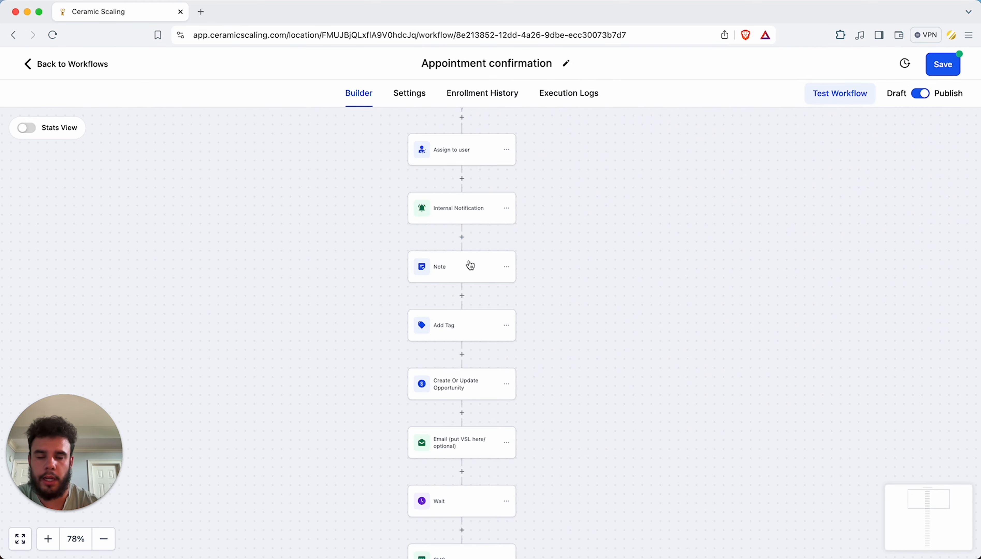
scroll(470, 265, "down", 2)
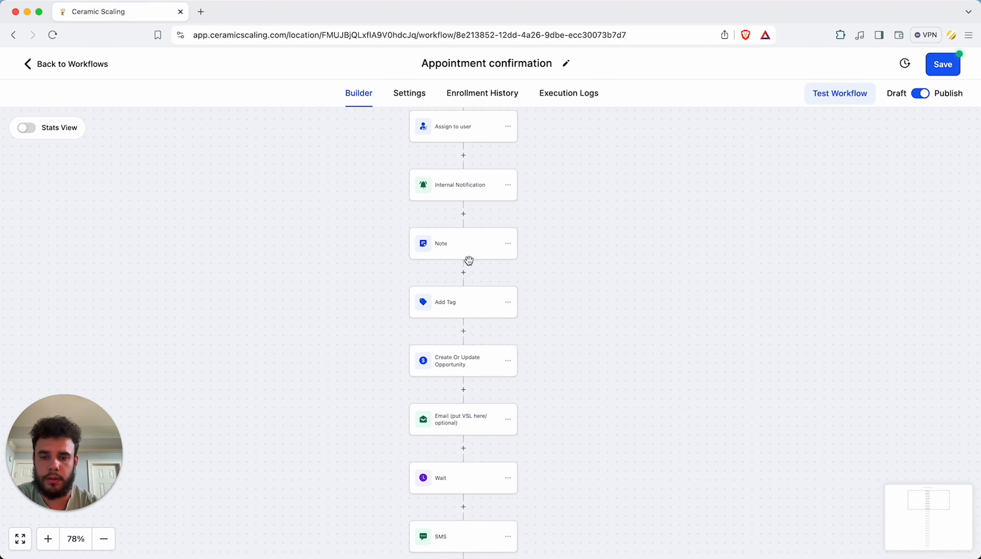
scroll(470, 265, "down", 2)
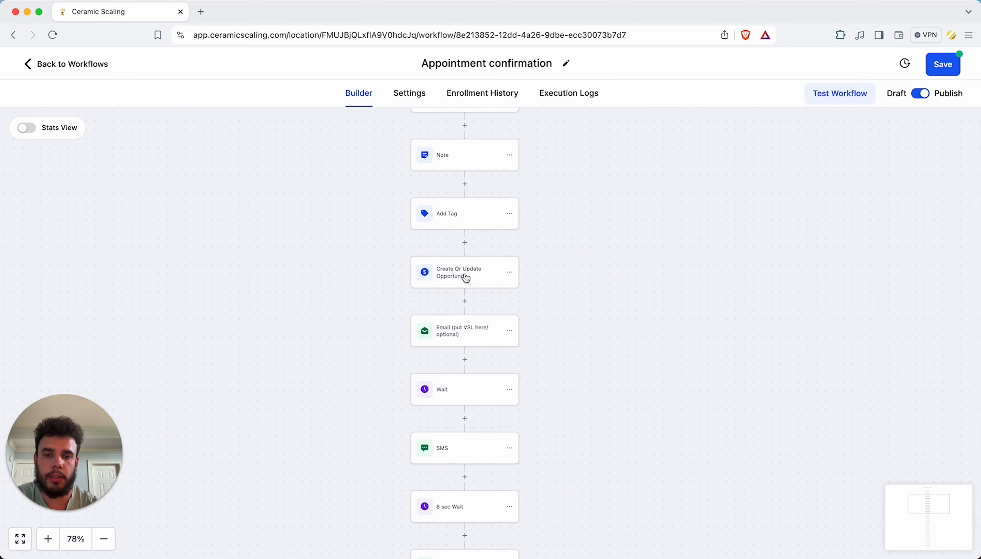
scroll(470, 335, "down", 8)
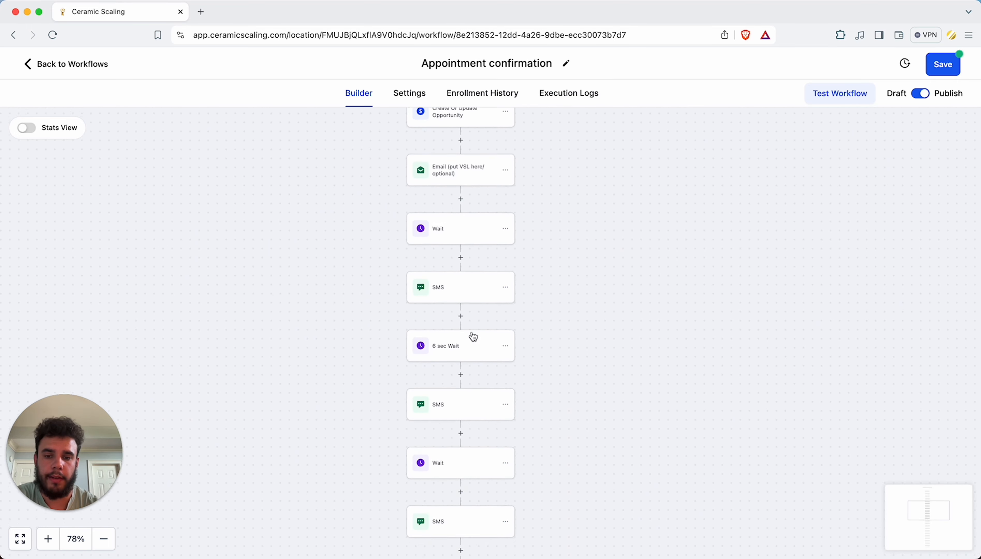
scroll(438, 321, "down", 10)
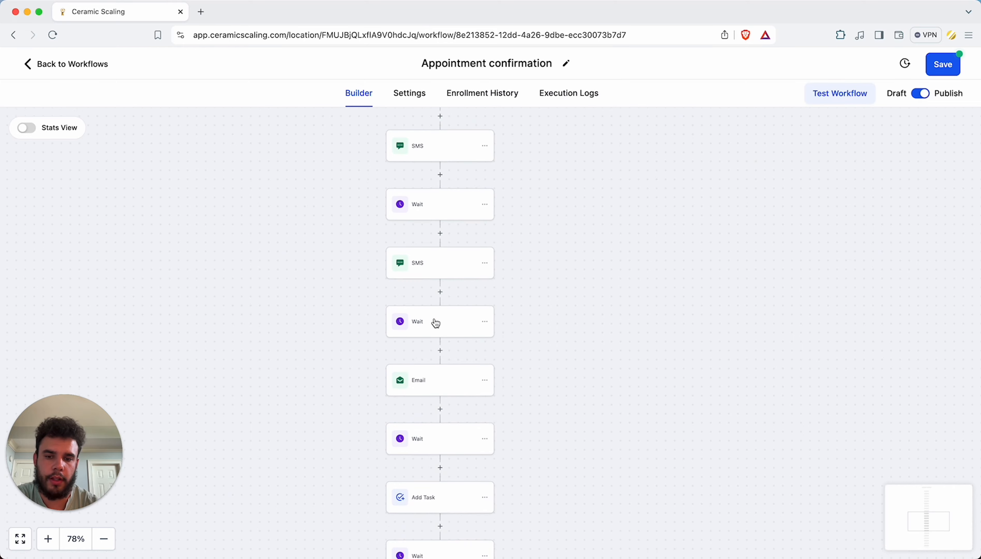
scroll(435, 322, "down", 1)
scroll(445, 264, "up", 13)
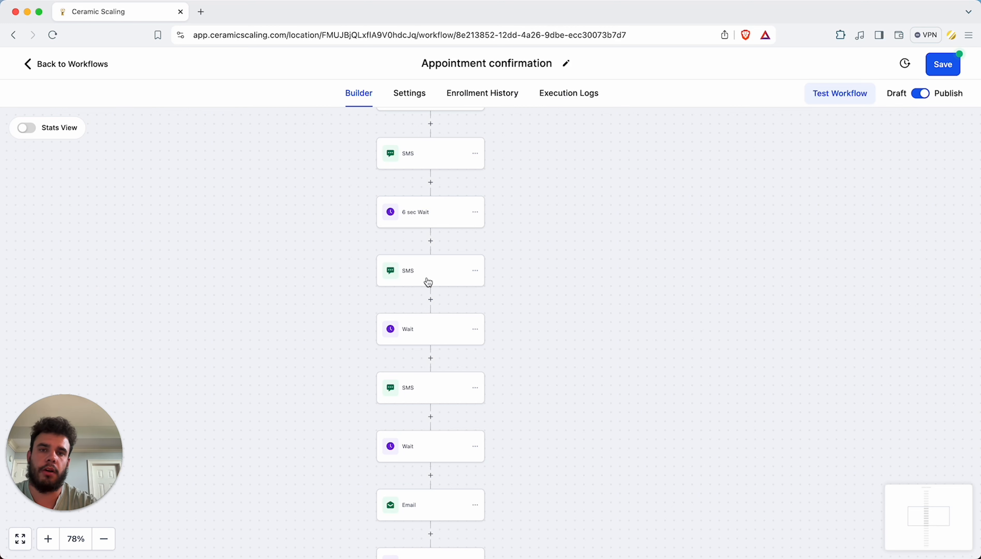
scroll(416, 171, "down", 9)
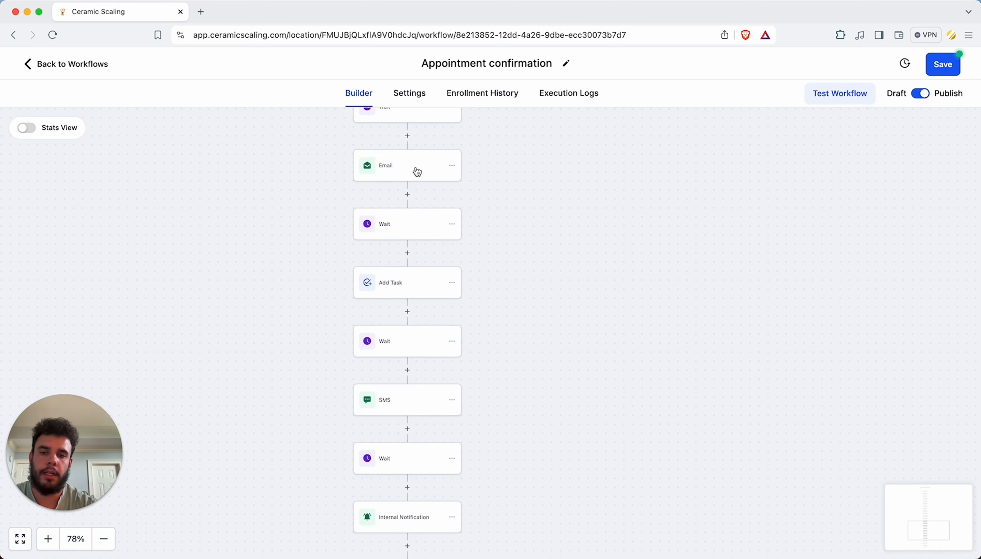
scroll(401, 345, "down", 6)
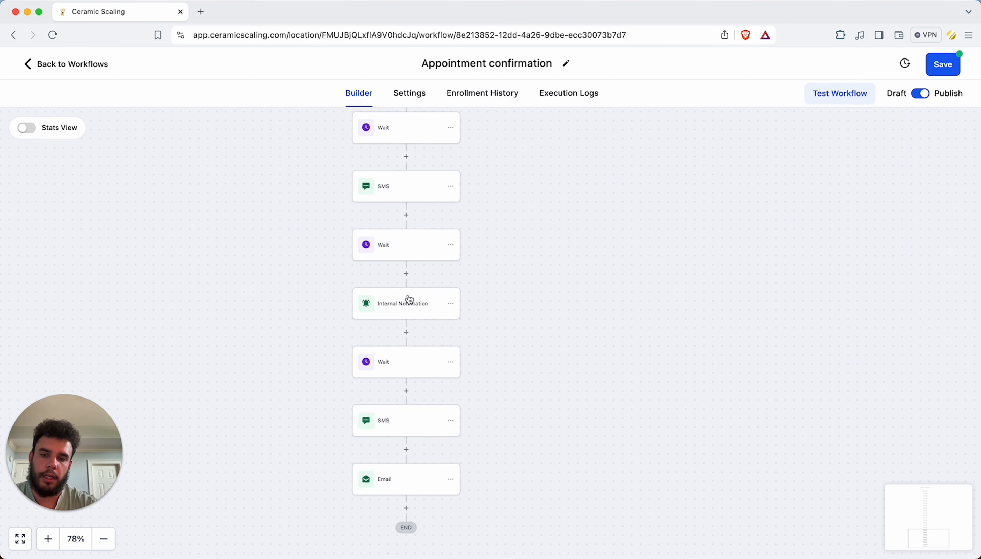
scroll(423, 184, "up", 10)
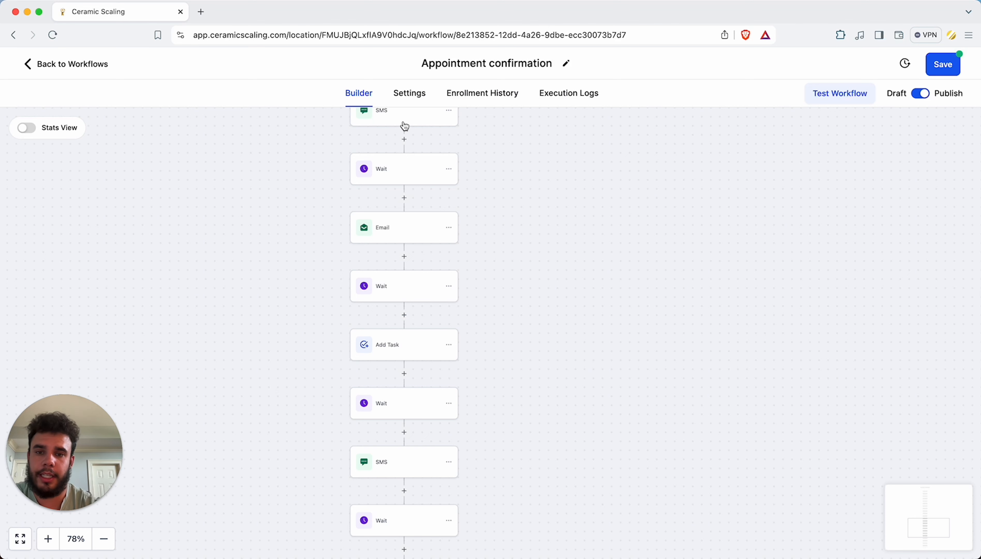
scroll(399, 222, "down", 5)
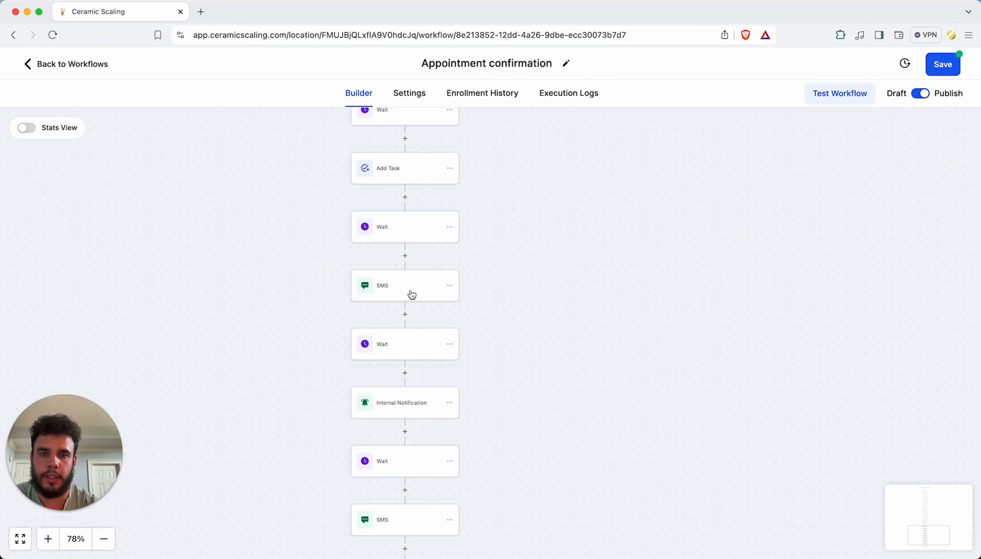
scroll(411, 294, "down", 4)
scroll(411, 280, "up", 10)
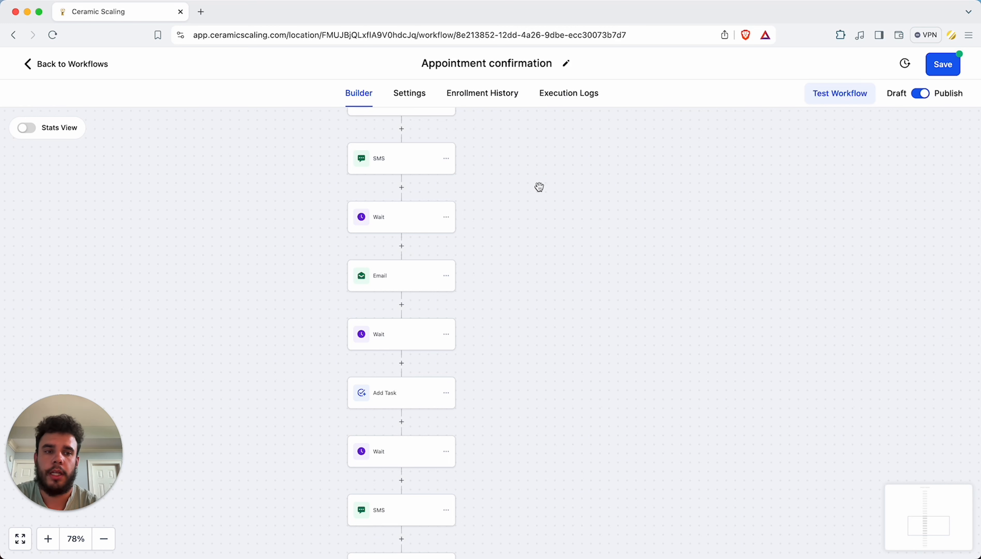
scroll(477, 208, "down", 5)
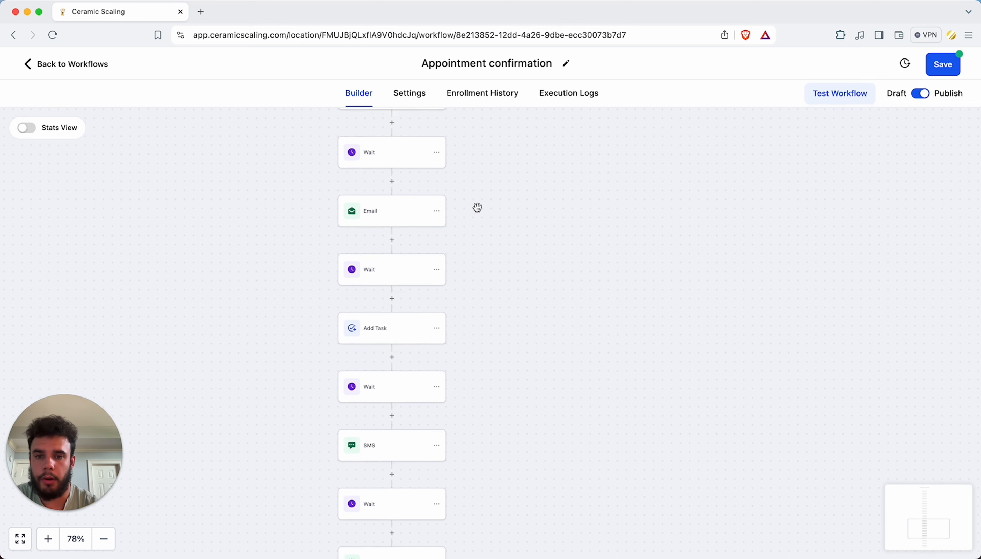
scroll(477, 208, "up", 7)
scroll(477, 208, "up", 5)
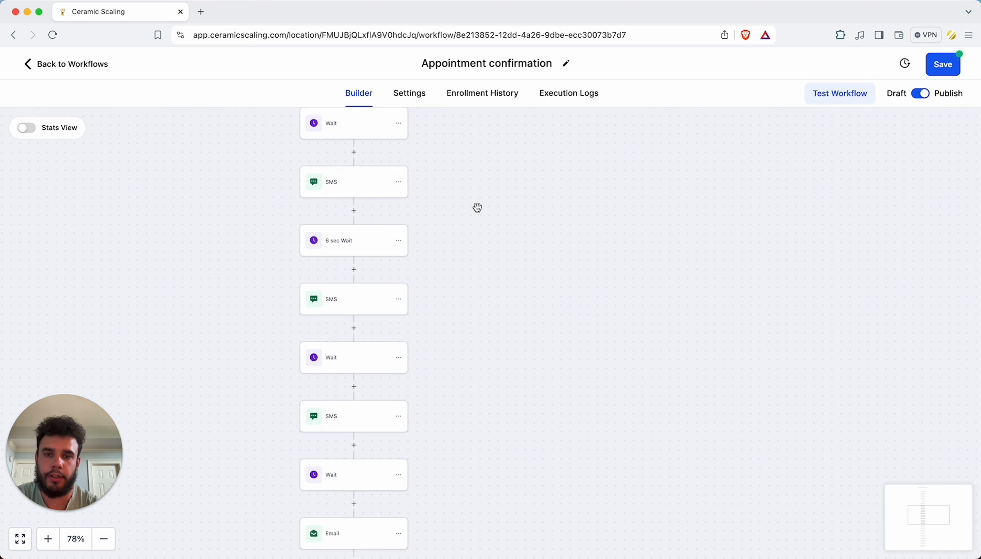
- Save the Appointment confirmation workflow and return to the workflow list
left_click(944, 63)
scroll(411, 276, "up", 2)
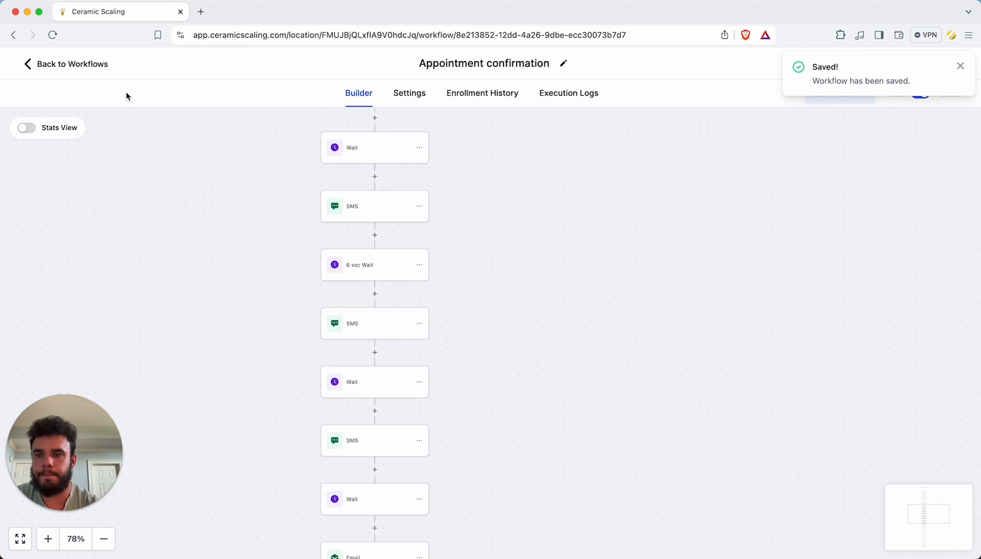
scroll(361, 305, "down", 5)
scroll(362, 306, "down", 2)
scroll(361, 305, "left", 1)
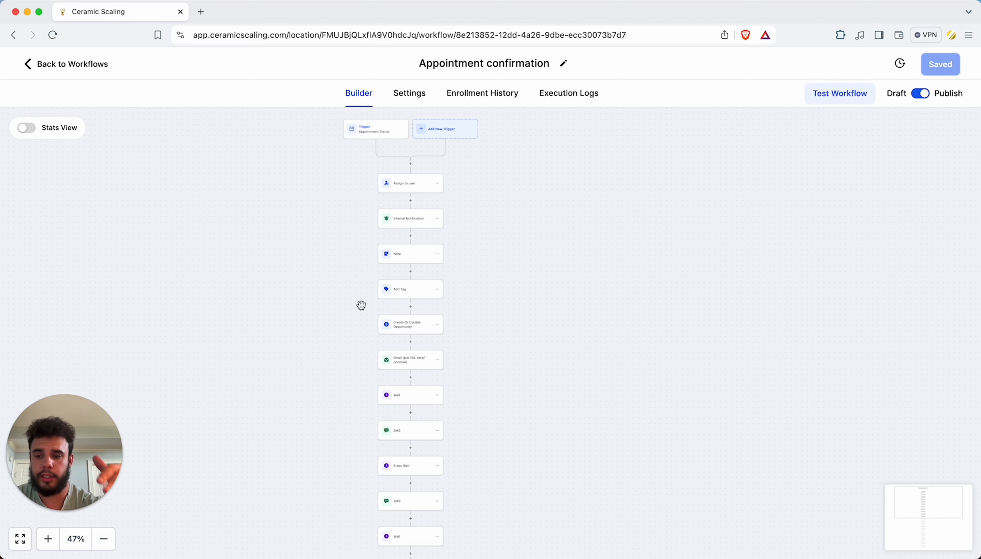
left_click(98, 66)
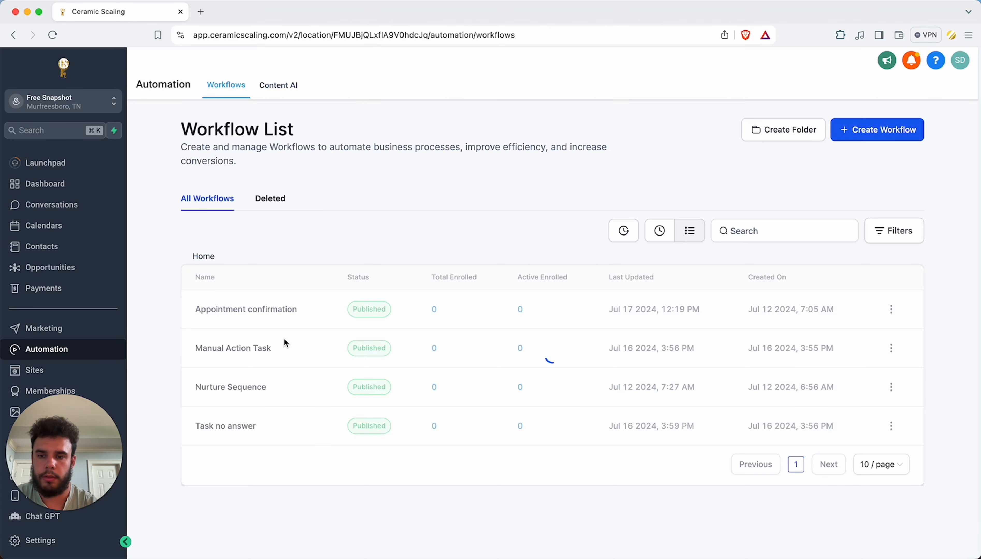